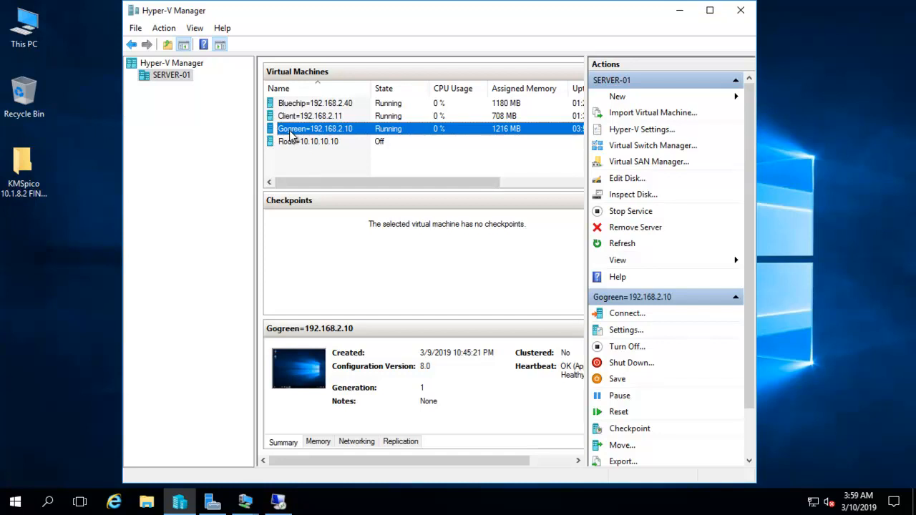
Step: Open a Virtual Machine Connection to the Gogreen VM from Hyper-V Manager
{"action": "left_click", "coordinate": [283, 106]}
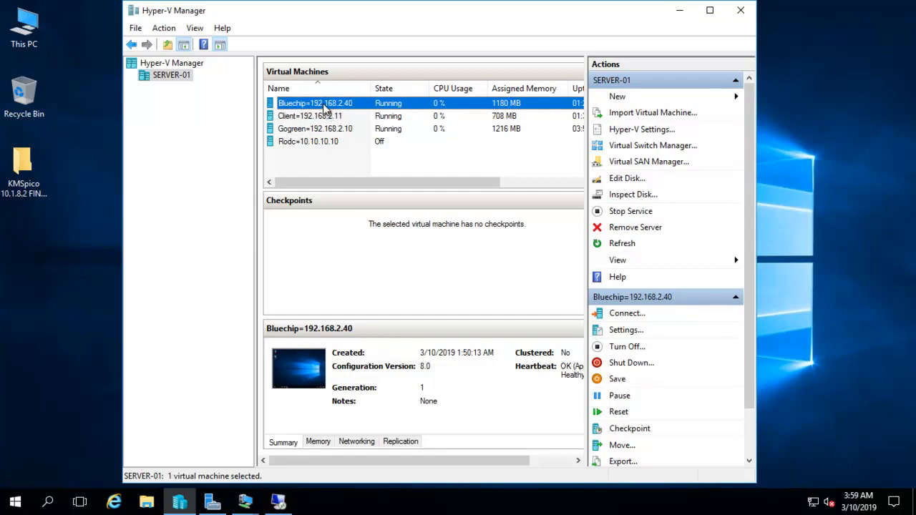
{"action": "right_click", "coordinate": [291, 132]}
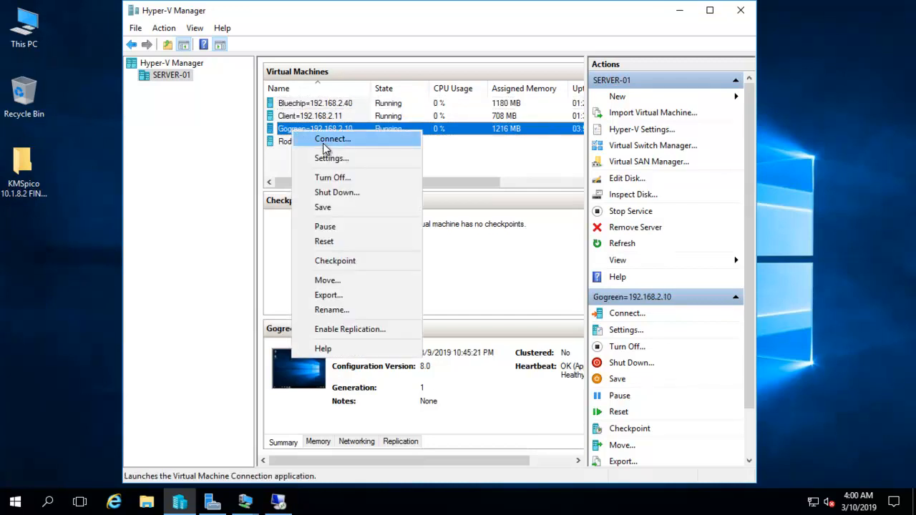
{"action": "left_click", "coordinate": [323, 143]}
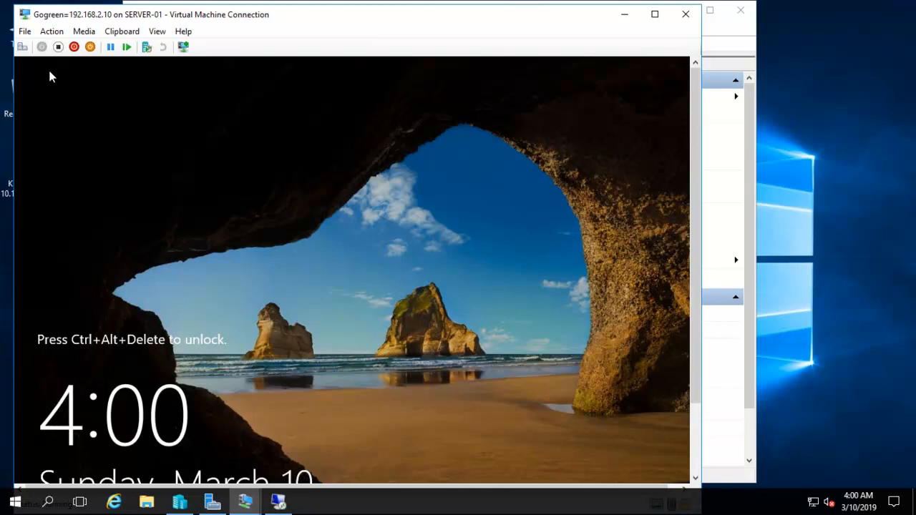
Step: Send Ctrl+Alt+Delete and sign in as the GOGREEN Administrator with the account password
{"action": "left_click", "coordinate": [22, 46]}
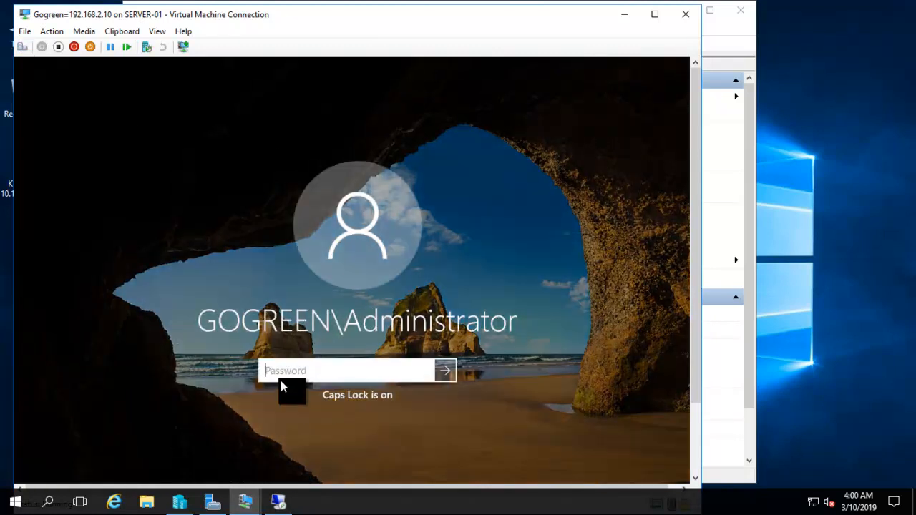
{"action": "key", "text": "Caps_Lock"}
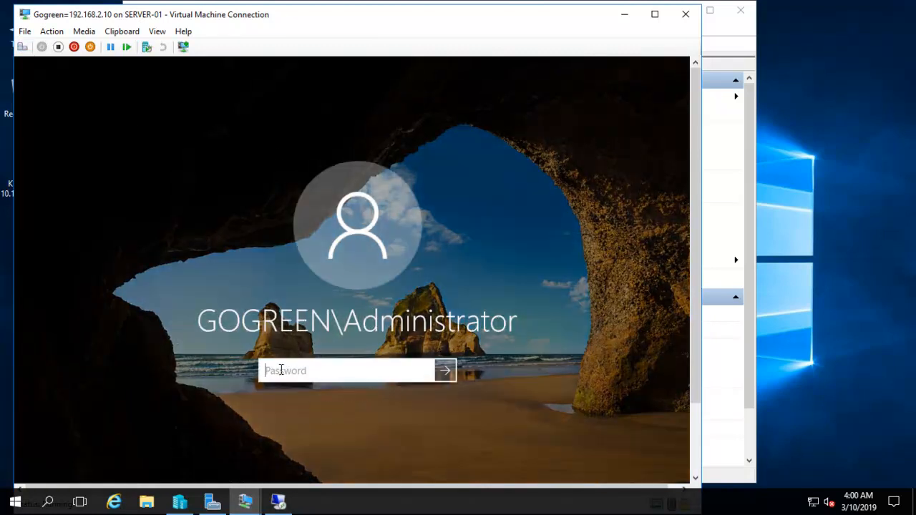
{"action": "type", "text": "Pa$"}
{"action": "key", "text": "Return"}
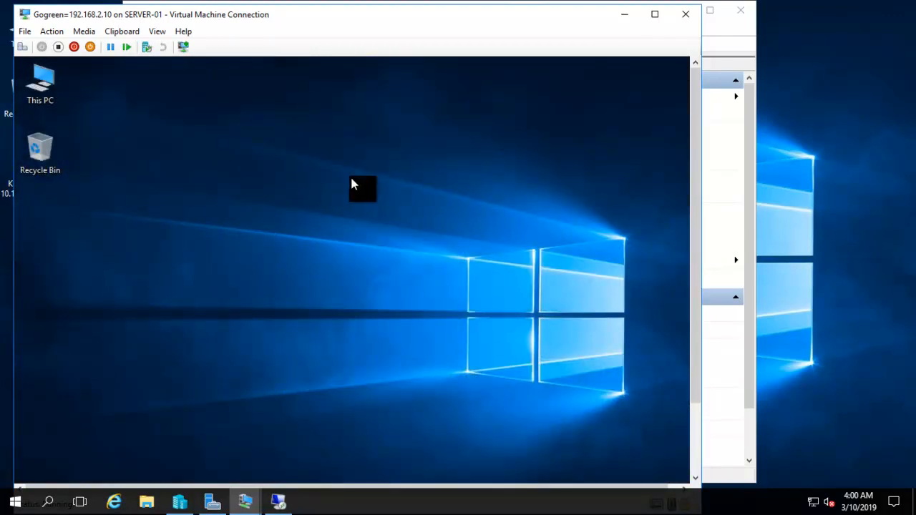
Step: Switch the Gogreen VM to full screen and ping 192.168.2.40 from Command Prompt
{"action": "left_click", "coordinate": [157, 31]}
{"action": "left_click", "coordinate": [170, 57]}
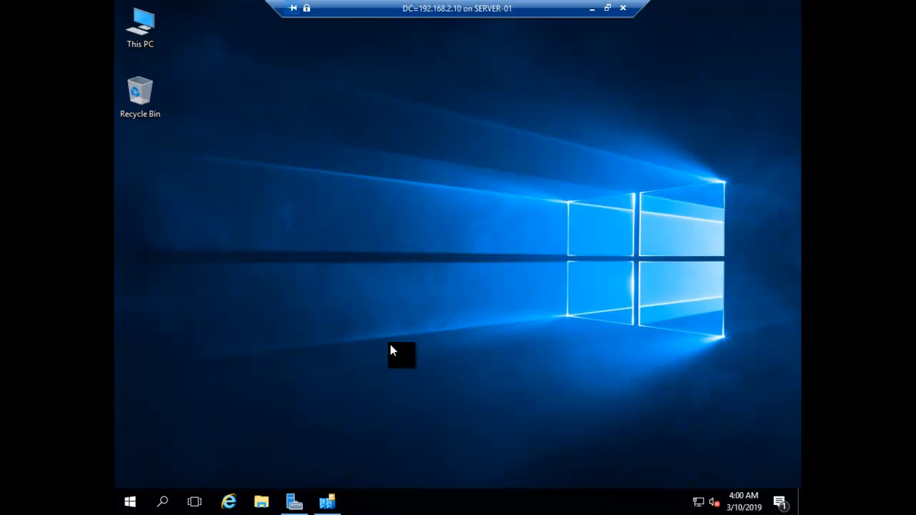
{"action": "mouse_move", "coordinate": [337, 500]}
{"action": "key", "text": "super+r"}
{"action": "key", "text": "Return"}
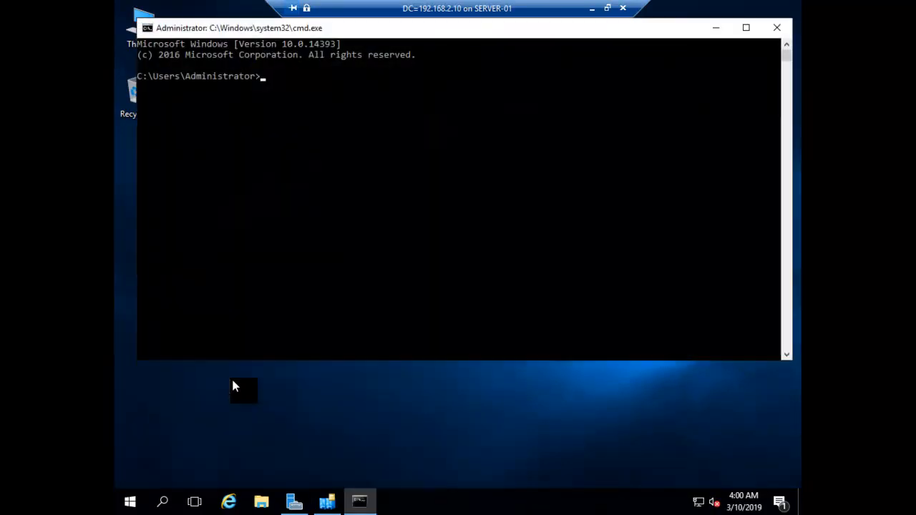
{"action": "type", "text": "ping 192.168"}
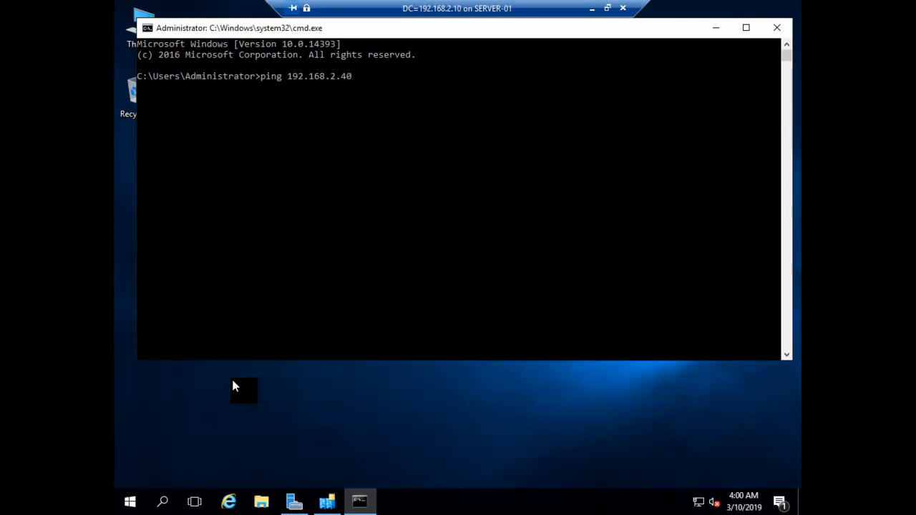
{"action": "type", "text": ".2.40"}
{"action": "key", "text": "Return"}
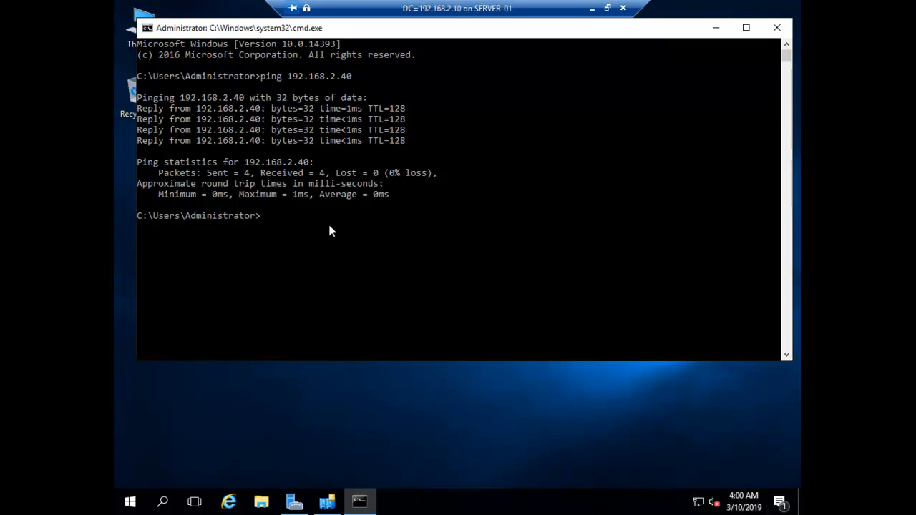
{"action": "right_click", "coordinate": [698, 502]}
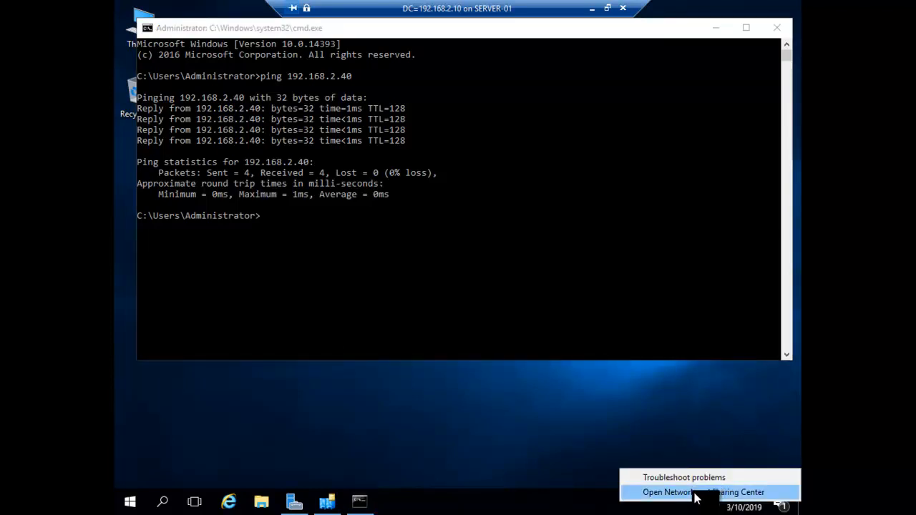
{"action": "left_click", "coordinate": [696, 494]}
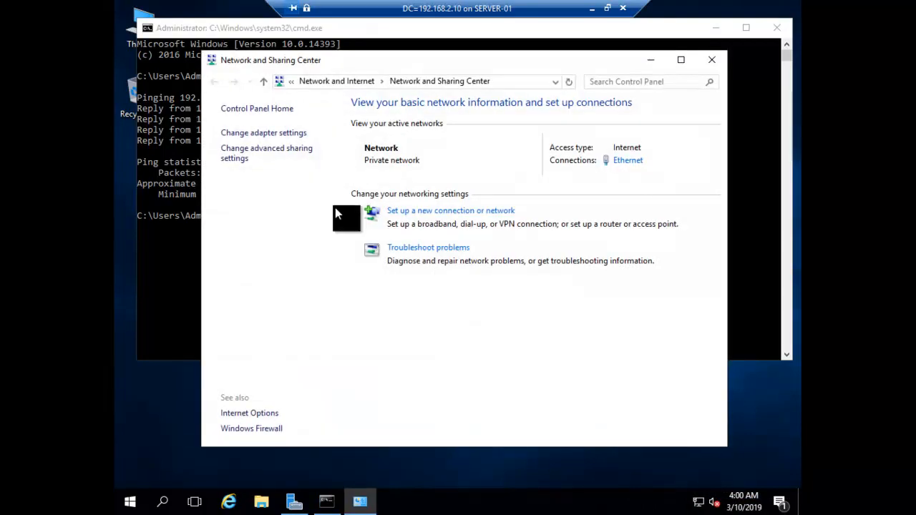
{"action": "left_click", "coordinate": [262, 145]}
{"action": "left_click", "coordinate": [279, 168]}
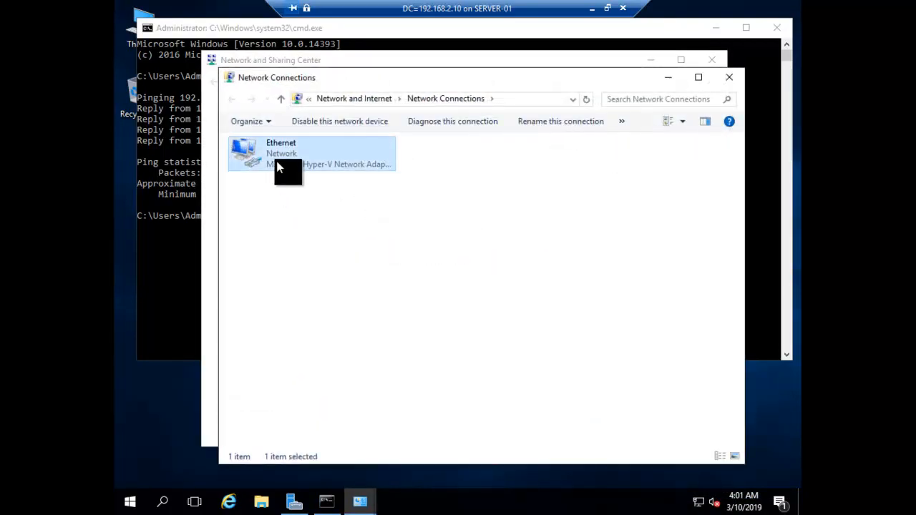
{"action": "right_click", "coordinate": [279, 167]}
{"action": "left_click", "coordinate": [319, 290]}
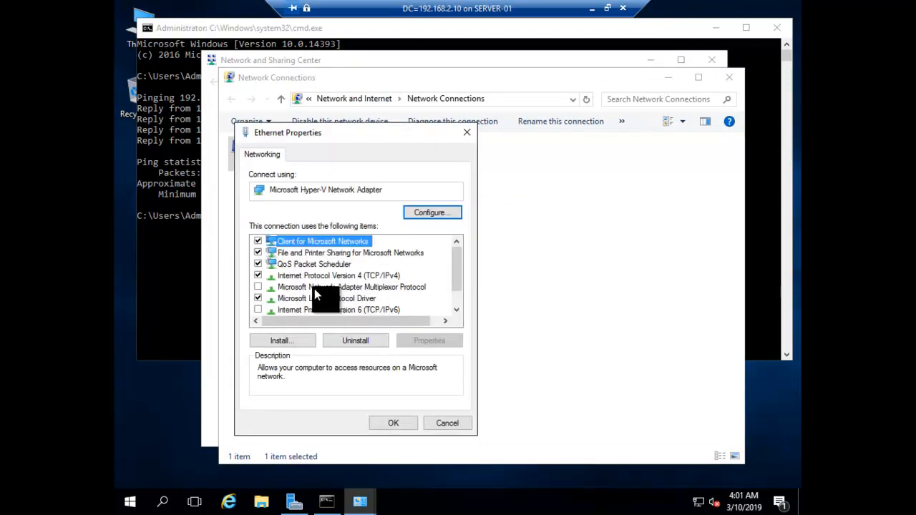
{"action": "double_click", "coordinate": [322, 277]}
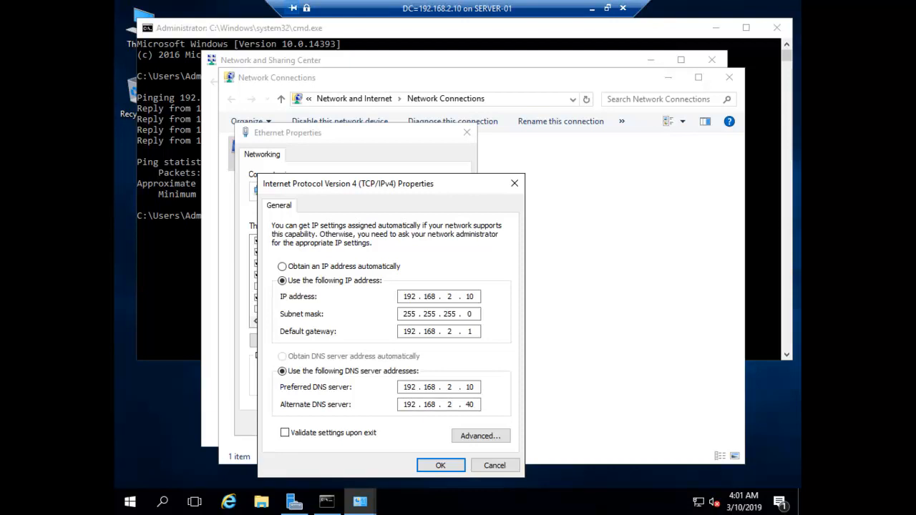
{"action": "left_click", "coordinate": [446, 465]}
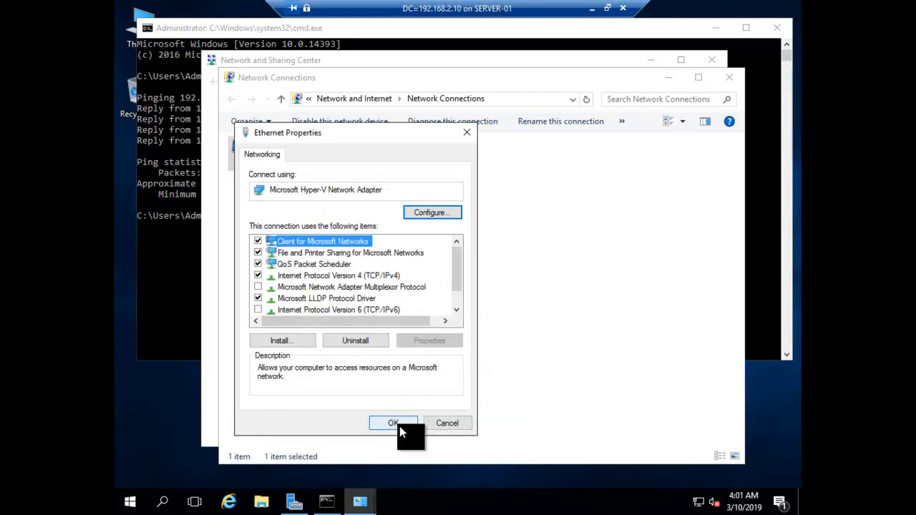
{"action": "left_click", "coordinate": [399, 425]}
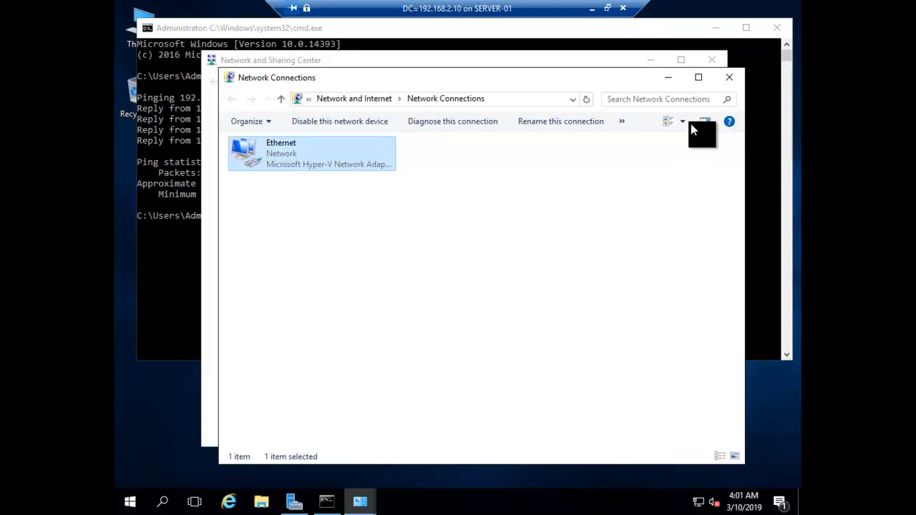
{"action": "left_click", "coordinate": [729, 80]}
{"action": "left_click", "coordinate": [707, 64]}
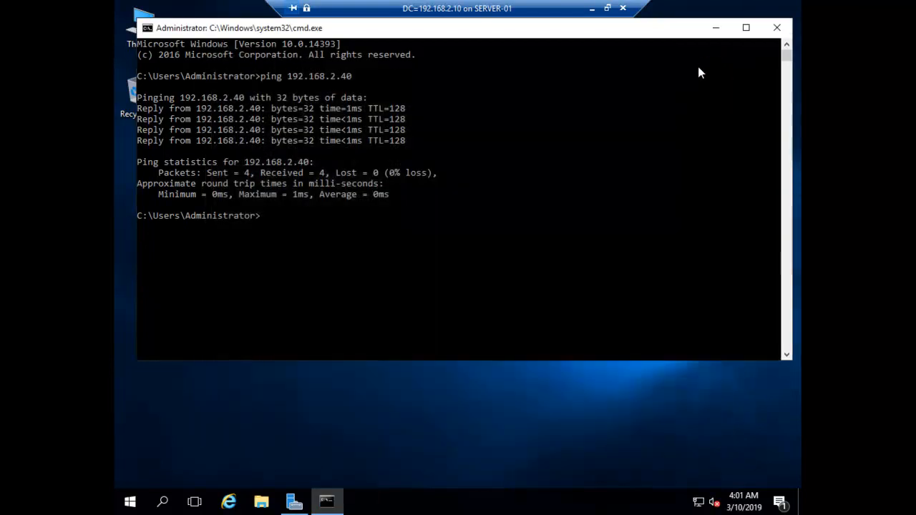
Step: Minimize the Gogreen session, connect to the Bluechip VM and send Ctrl+Alt+Delete
{"action": "left_click", "coordinate": [592, 14]}
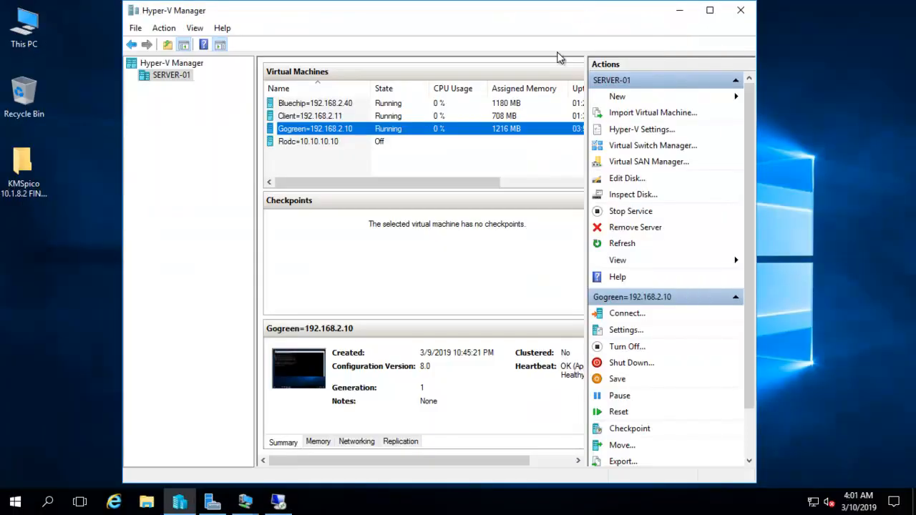
{"action": "left_click", "coordinate": [294, 106]}
{"action": "right_click", "coordinate": [292, 105]}
{"action": "left_click", "coordinate": [312, 113]}
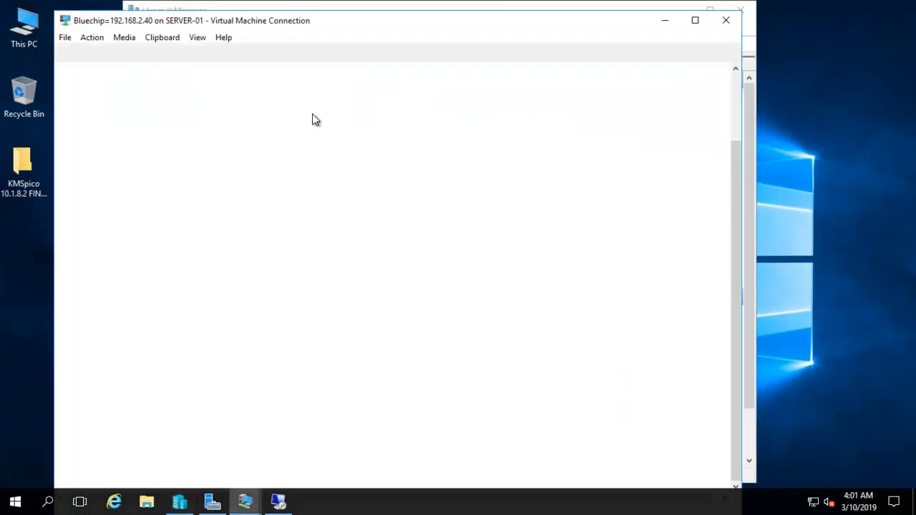
{"action": "left_click", "coordinate": [63, 53]}
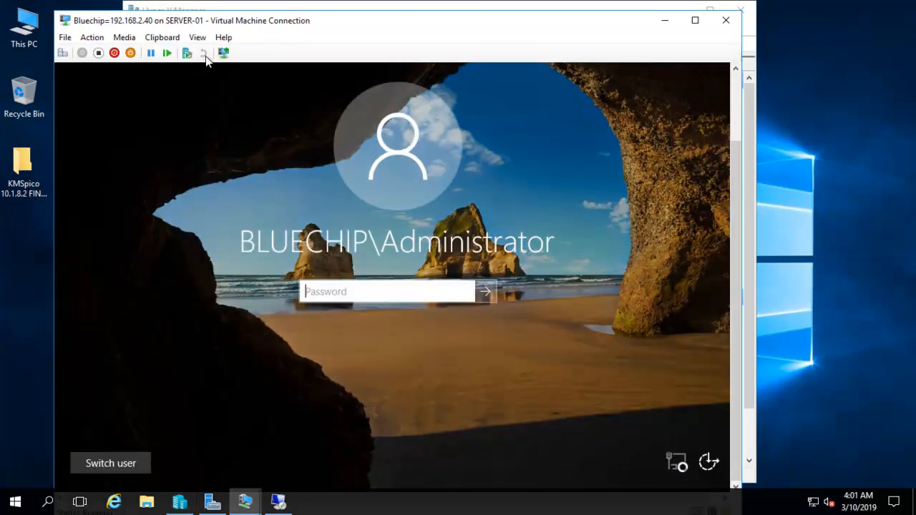
Step: Switch Bluechip to full screen and sign in as Administrator with the account password
{"action": "left_click", "coordinate": [199, 39]}
{"action": "left_click", "coordinate": [208, 52]}
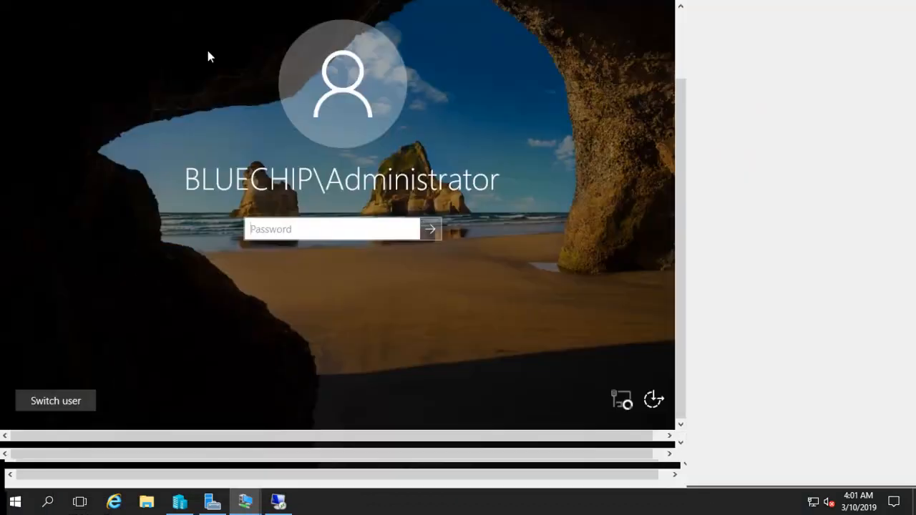
{"action": "left_click", "coordinate": [394, 315]}
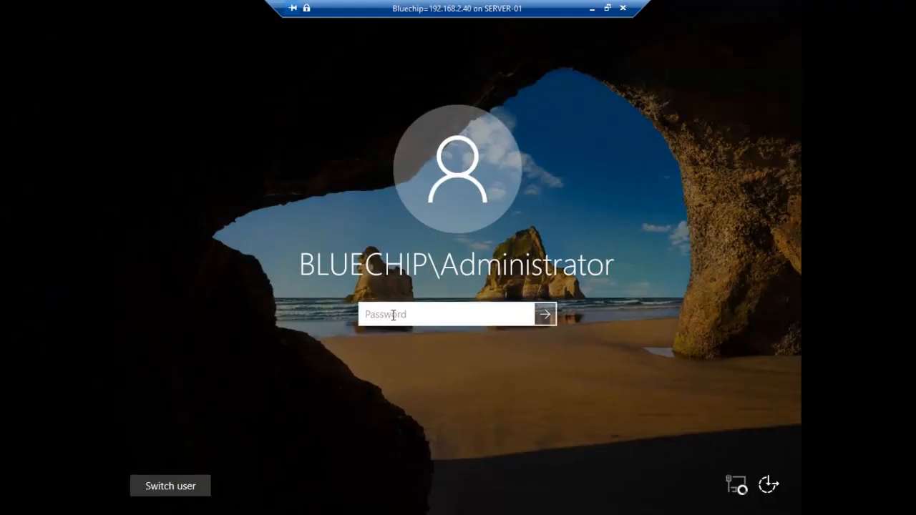
{"action": "type", "text": "*******"}
{"action": "key", "text": "Return"}
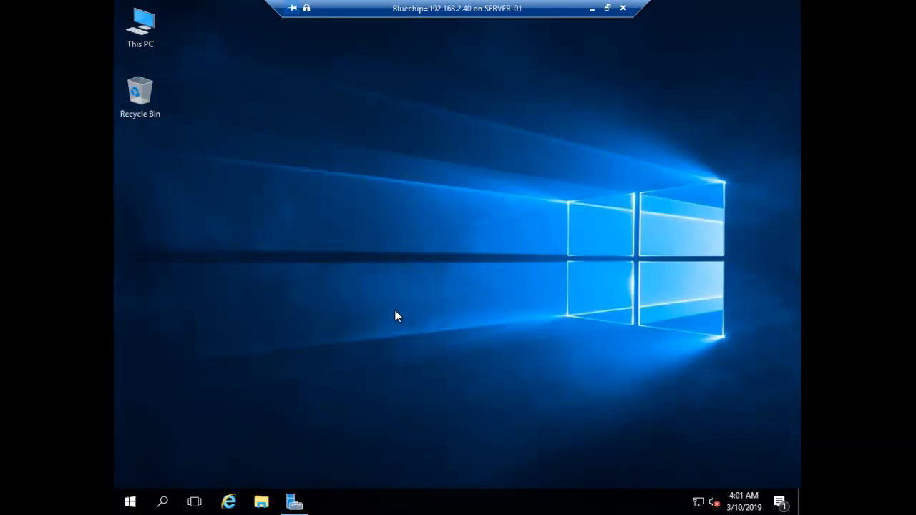
Step: Open Network and Sharing Center, then ping 192.168.2.10 from Command Prompt
{"action": "right_click", "coordinate": [701, 501]}
{"action": "left_click", "coordinate": [679, 489]}
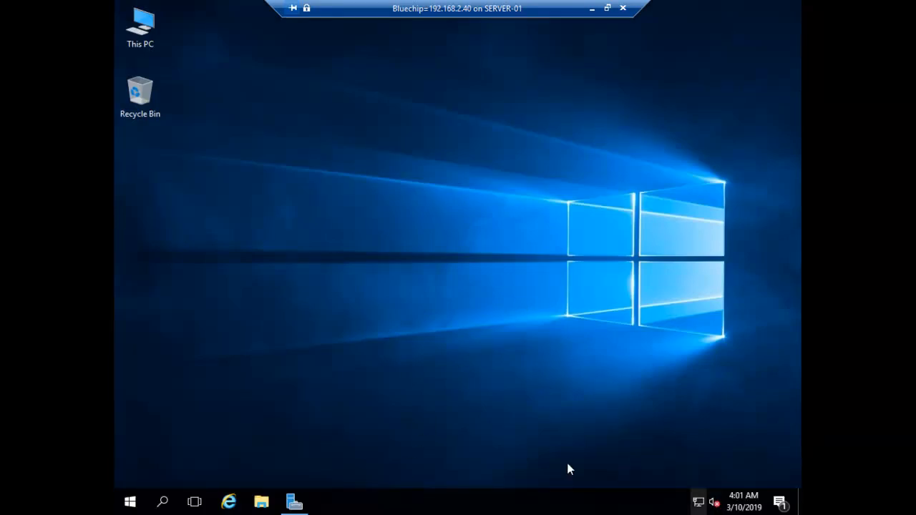
{"action": "key", "text": "super+r"}
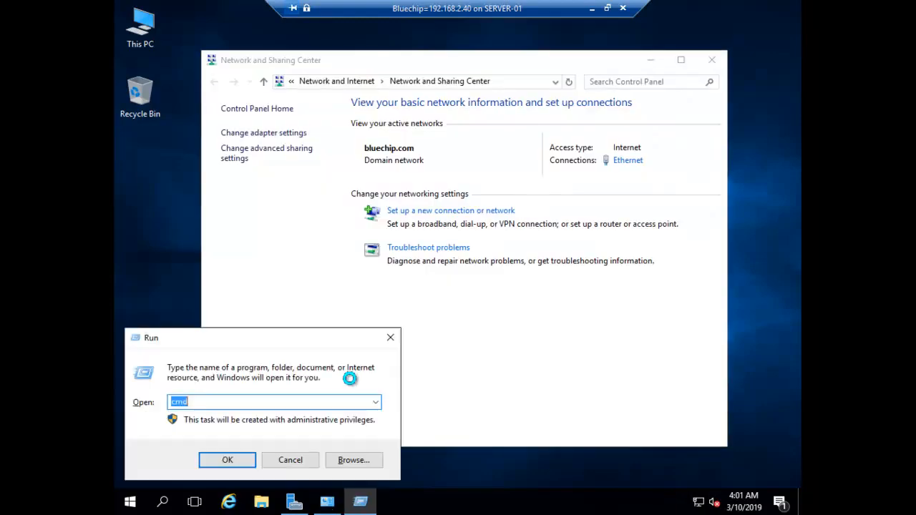
{"action": "key", "text": "Return"}
{"action": "type", "text": "ping"}
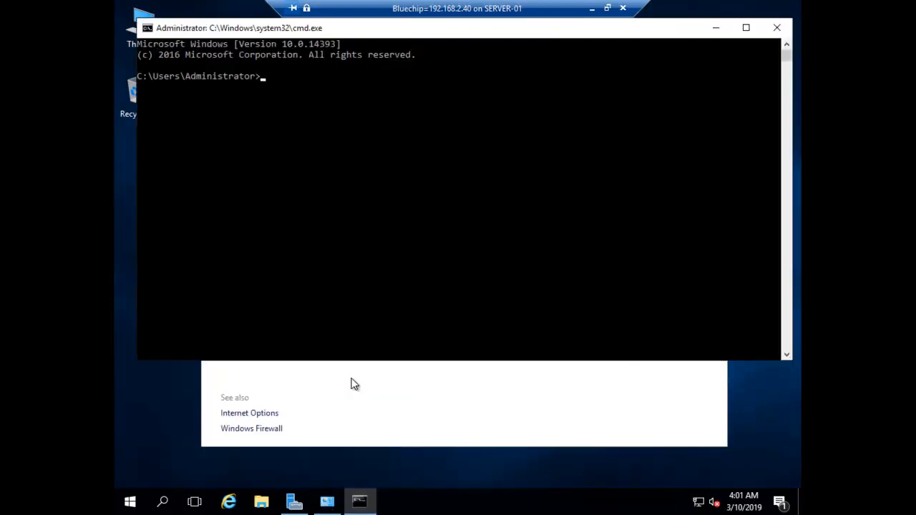
{"action": "type", "text": " 192.168.2.10"}
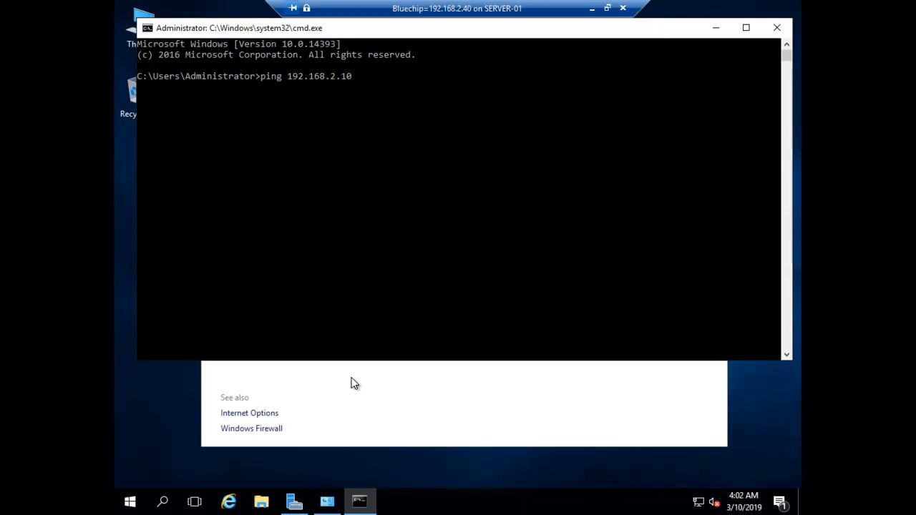
{"action": "key", "text": "Return"}
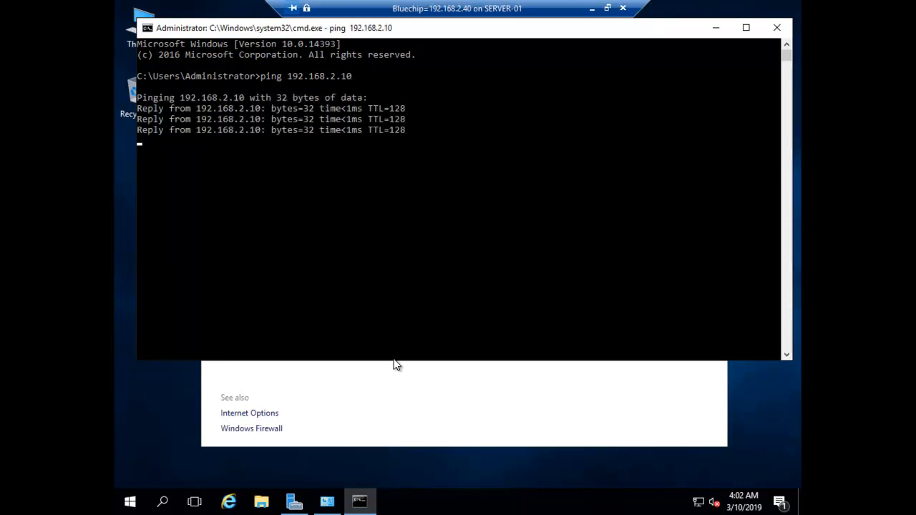
Step: Close Command Prompt and open the Ethernet adapter's Internet Protocol Version 4 properties
{"action": "left_click", "coordinate": [777, 27]}
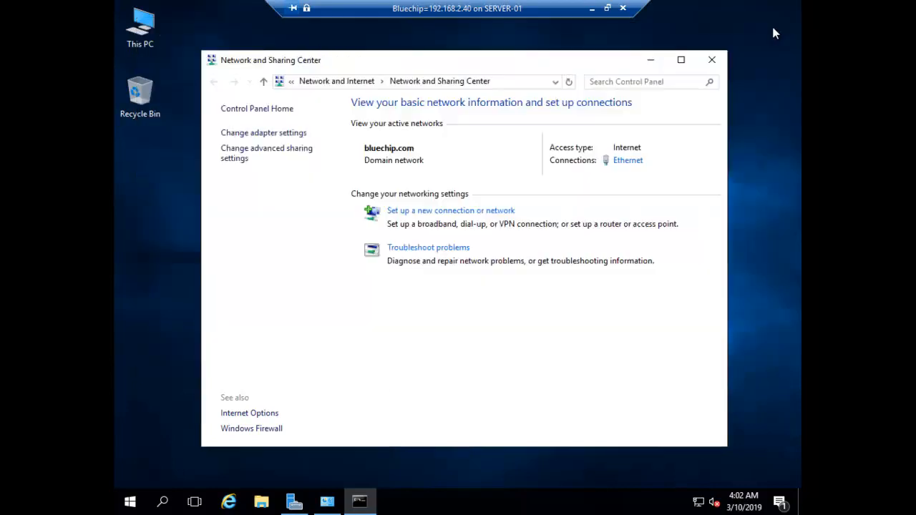
{"action": "left_click", "coordinate": [283, 133]}
{"action": "left_click", "coordinate": [270, 153]}
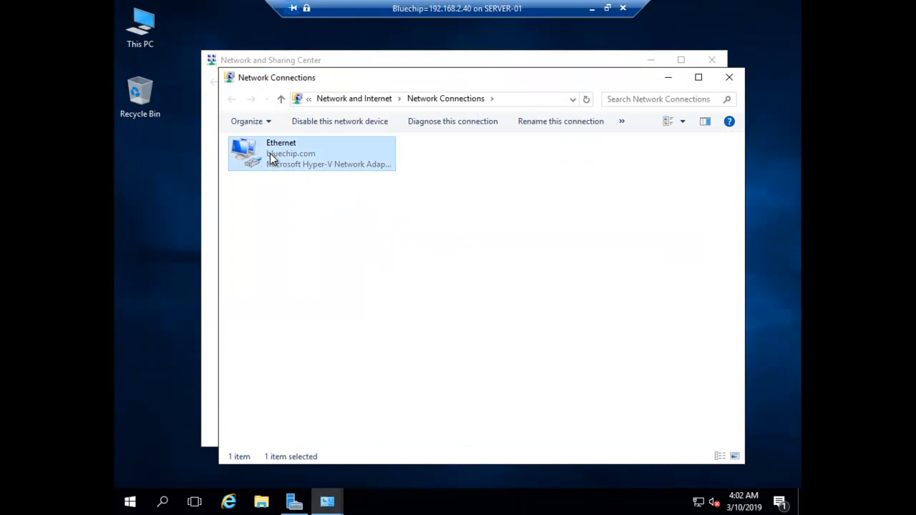
{"action": "right_click", "coordinate": [269, 154]}
{"action": "left_click", "coordinate": [311, 281]}
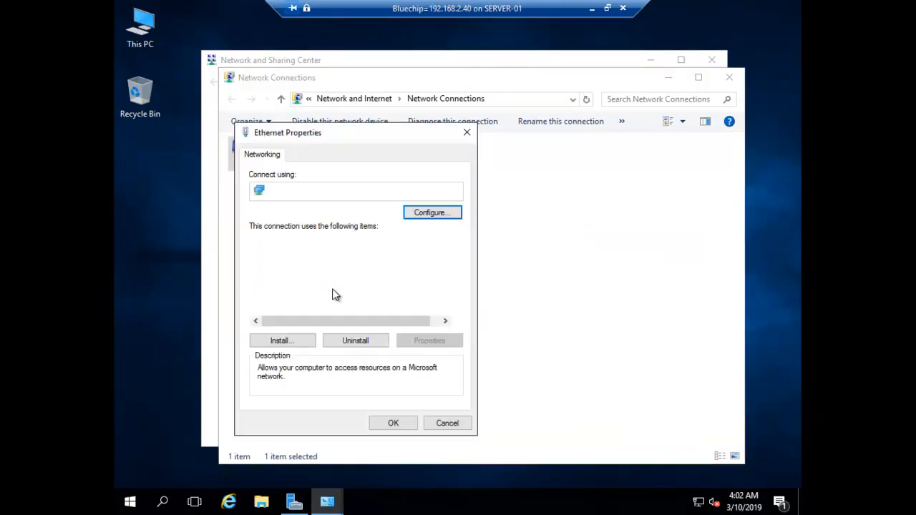
{"action": "scroll", "coordinate": [344, 302], "scroll_direction": "down", "scroll_amount": 1}
{"action": "scroll", "coordinate": [343, 301], "scroll_direction": "up", "scroll_amount": 1}
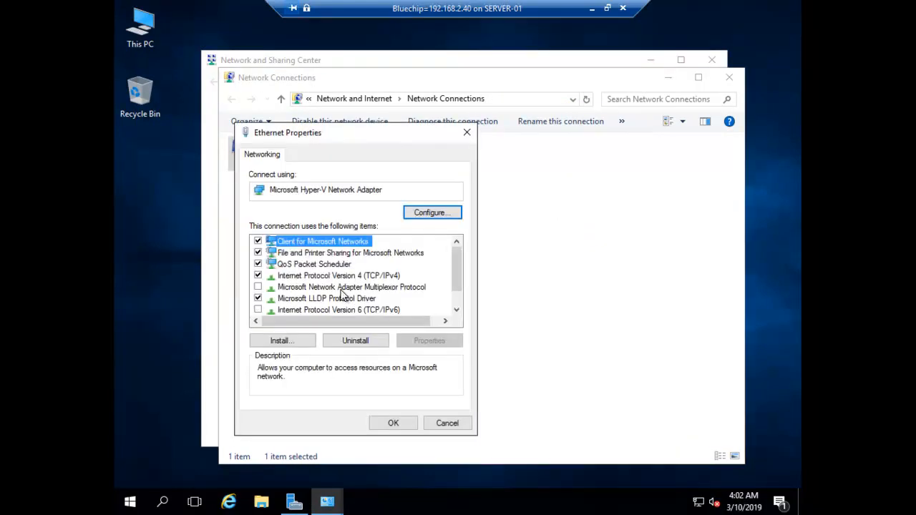
{"action": "left_click", "coordinate": [352, 276]}
{"action": "double_click", "coordinate": [352, 277]}
Step: Enter an alternate DNS server address and apply the Ethernet properties
{"action": "left_click", "coordinate": [408, 404]}
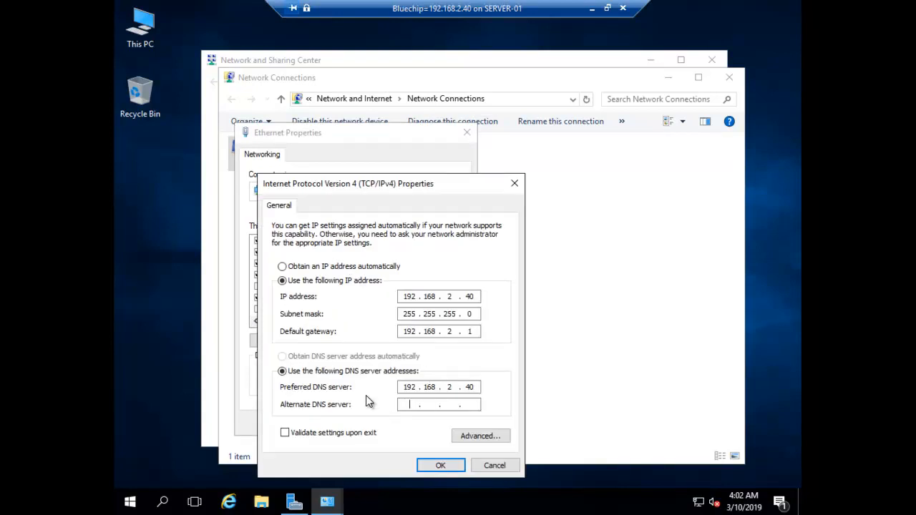
{"action": "type", "text": "192 . 168 . 2 . 10"}
{"action": "left_click", "coordinate": [440, 466]}
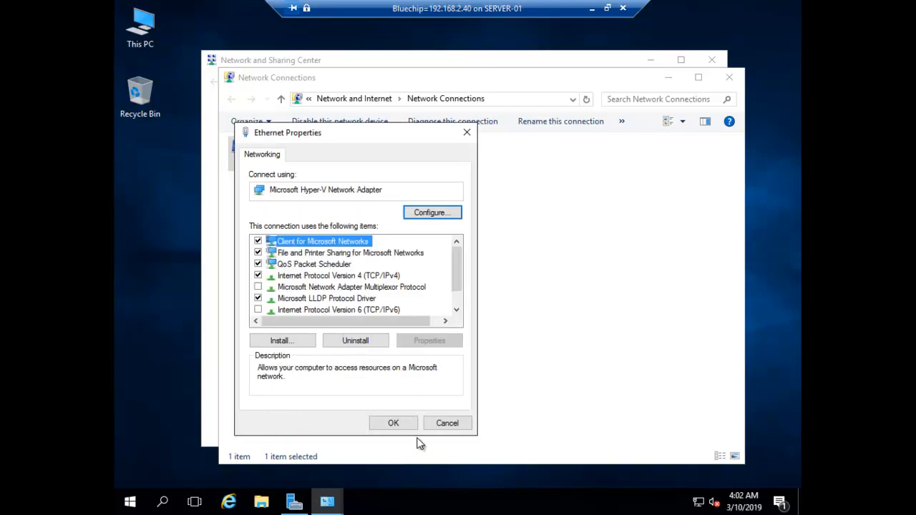
{"action": "left_click", "coordinate": [393, 424]}
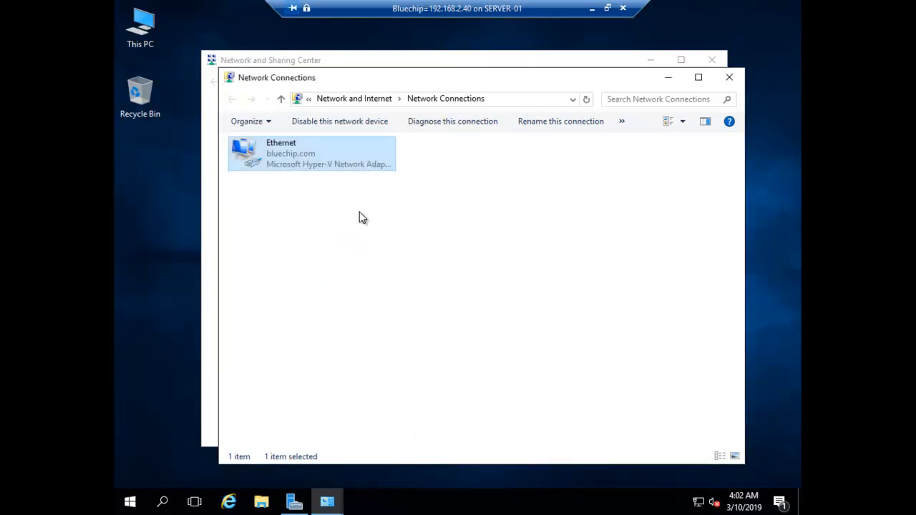
Step: Refresh the connections list, close both network windows, and refresh the desktop
{"action": "right_click", "coordinate": [360, 213]}
{"action": "left_click", "coordinate": [420, 269]}
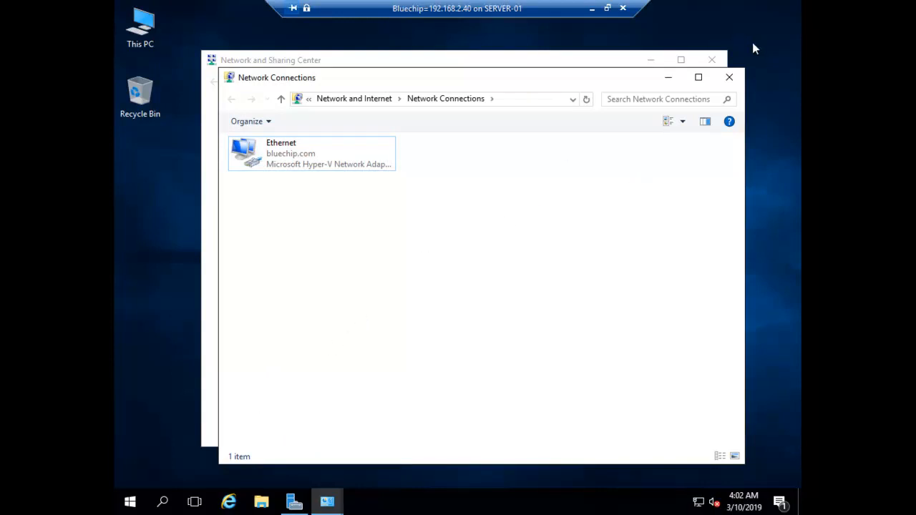
{"action": "left_click", "coordinate": [729, 77]}
{"action": "left_click", "coordinate": [712, 61]}
{"action": "right_click", "coordinate": [389, 172]}
{"action": "left_click", "coordinate": [437, 210]}
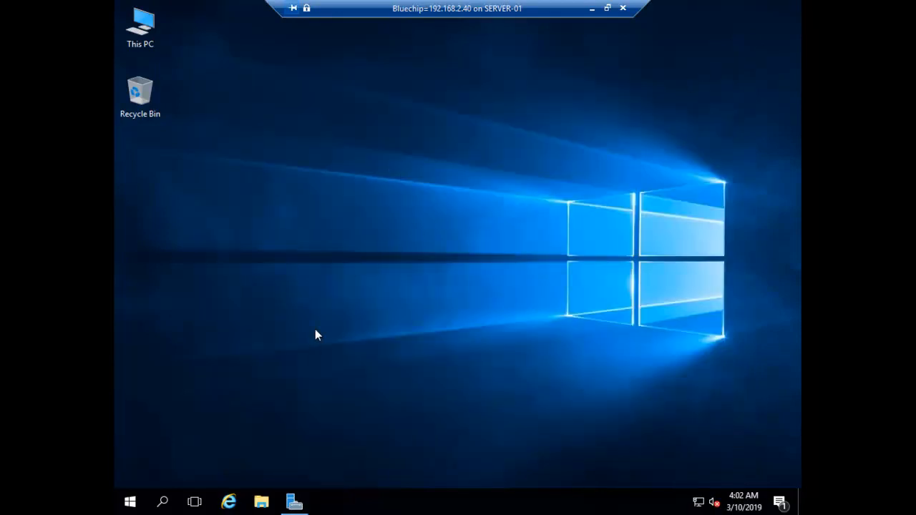
Step: Launch DNS Manager from Server Manager's Tools menu
{"action": "left_click", "coordinate": [294, 501]}
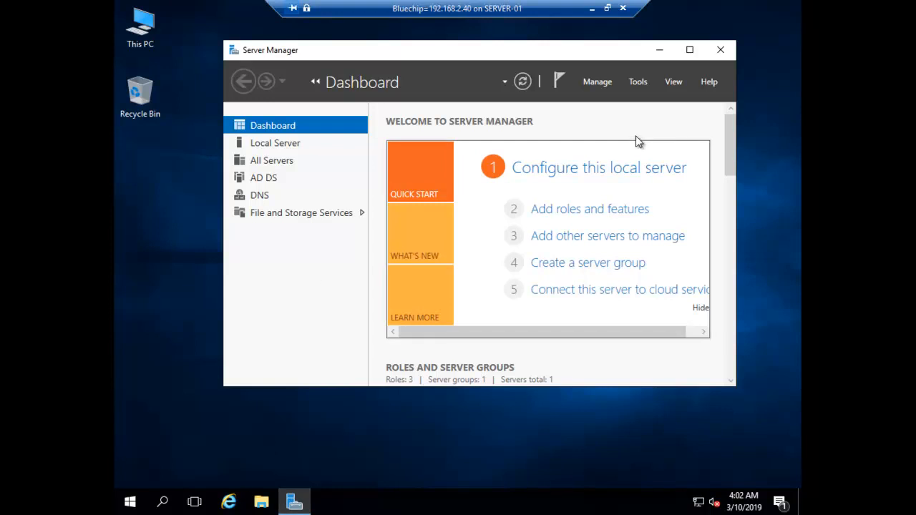
{"action": "left_click", "coordinate": [592, 82]}
{"action": "left_click", "coordinate": [635, 84]}
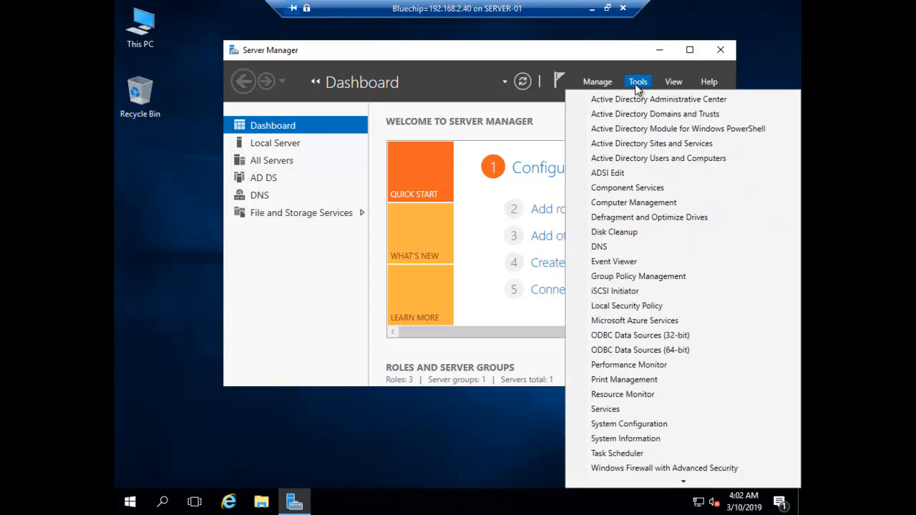
{"action": "left_click", "coordinate": [604, 249]}
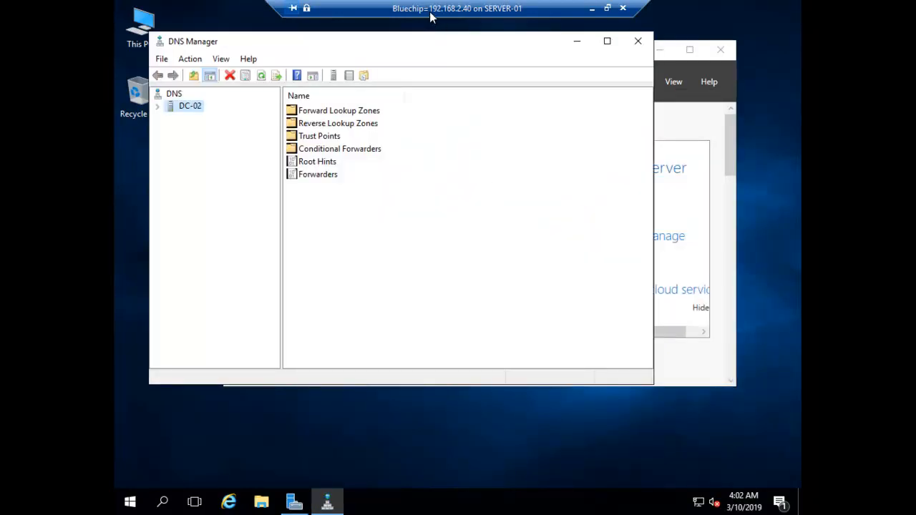
Step: Expand DC-02 and browse its forward lookup zones, including bluechip.com
{"action": "left_click", "coordinate": [158, 106]}
{"action": "left_click", "coordinate": [159, 107]}
{"action": "left_click", "coordinate": [158, 107]}
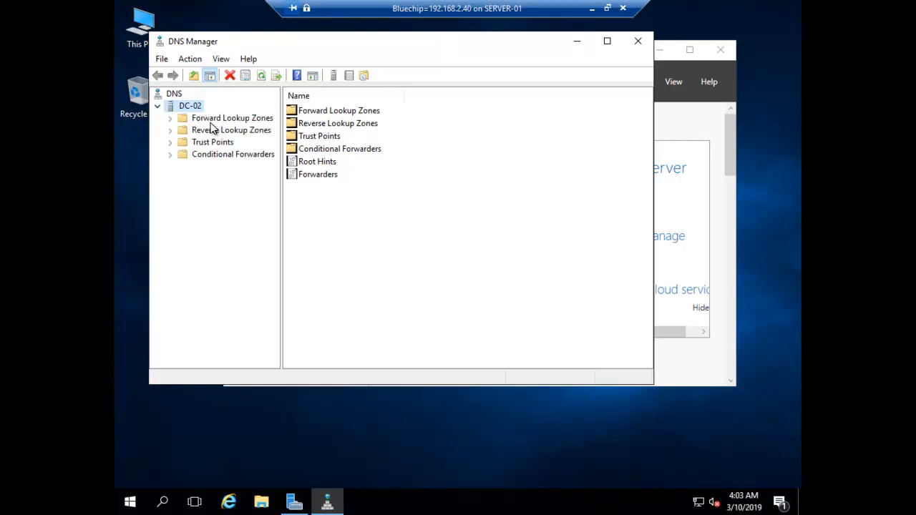
{"action": "left_click", "coordinate": [170, 118]}
{"action": "left_click", "coordinate": [207, 143]}
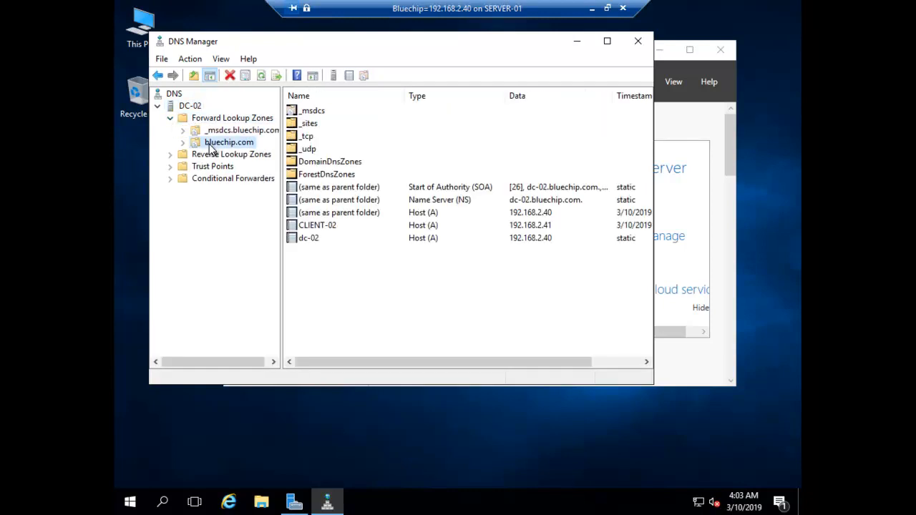
{"action": "left_click", "coordinate": [183, 143]}
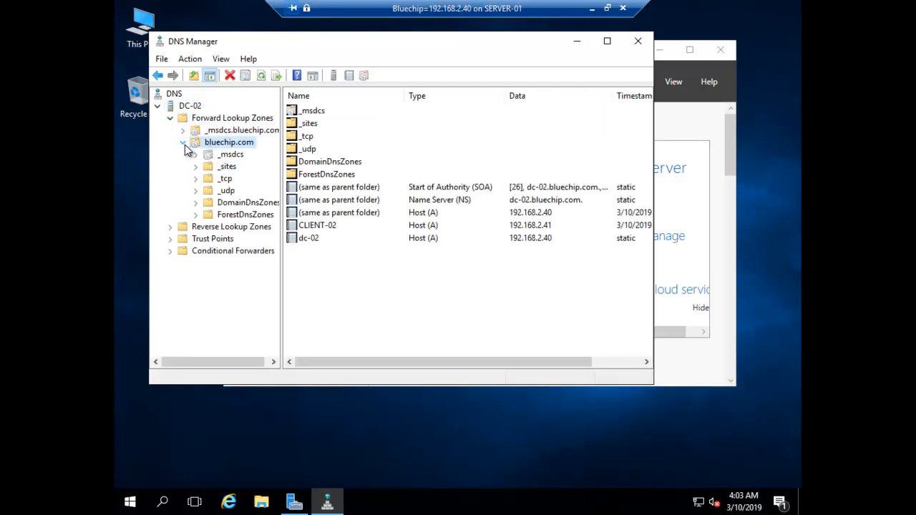
{"action": "left_click", "coordinate": [185, 144]}
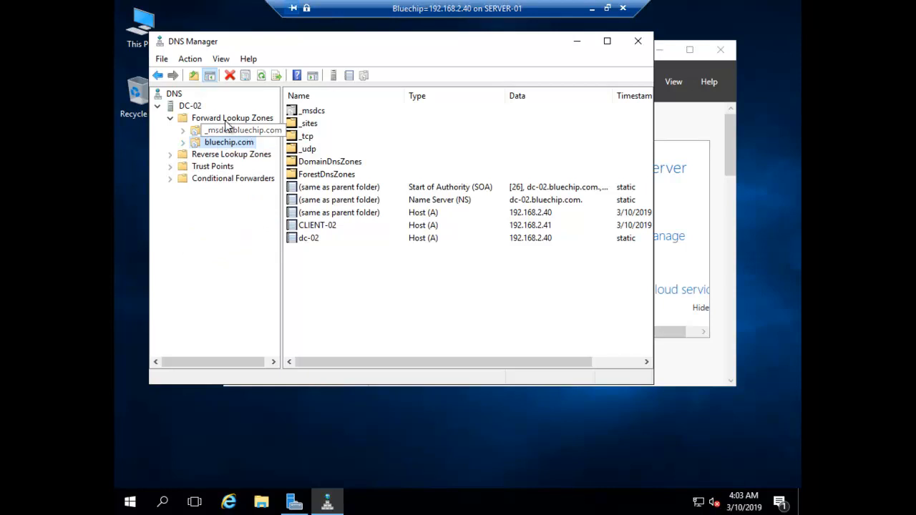
{"action": "left_click", "coordinate": [202, 119]}
Step: Start a new stub zone replicated to all DNS servers in the forest
{"action": "right_click", "coordinate": [202, 123]}
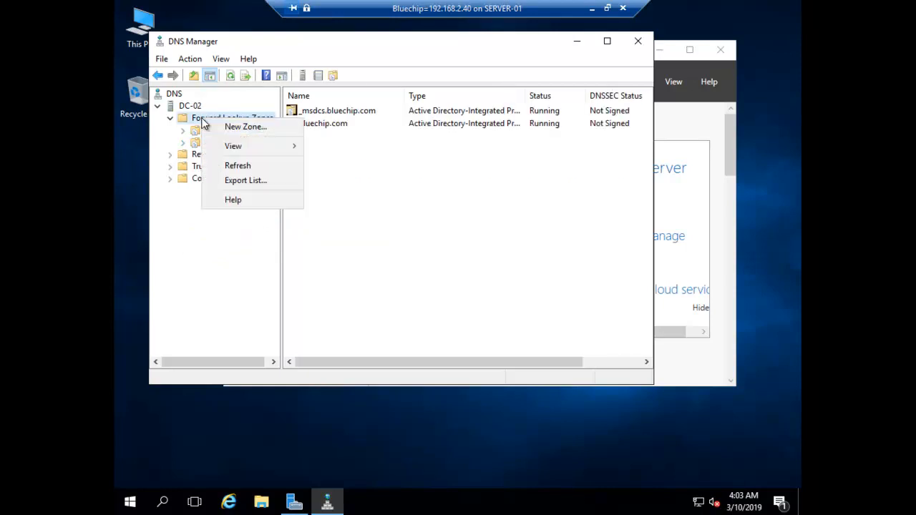
{"action": "left_click", "coordinate": [232, 127]}
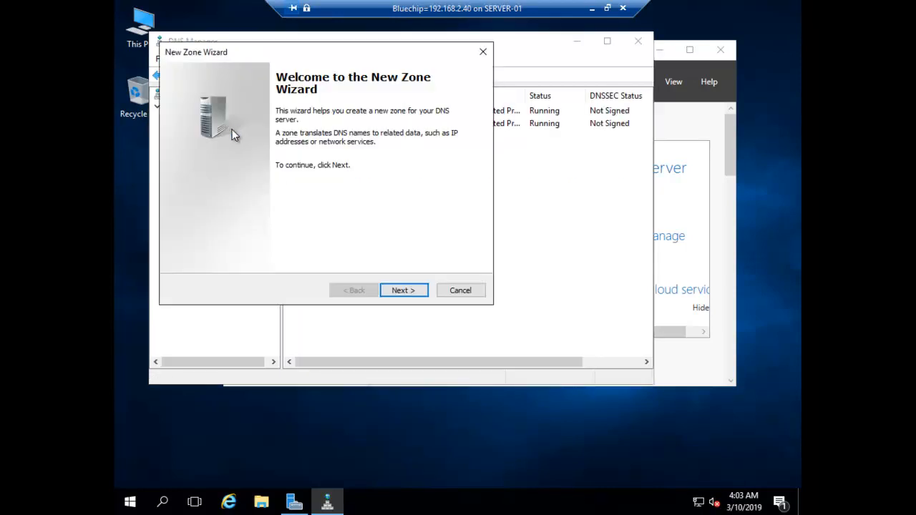
{"action": "left_click", "coordinate": [405, 291]}
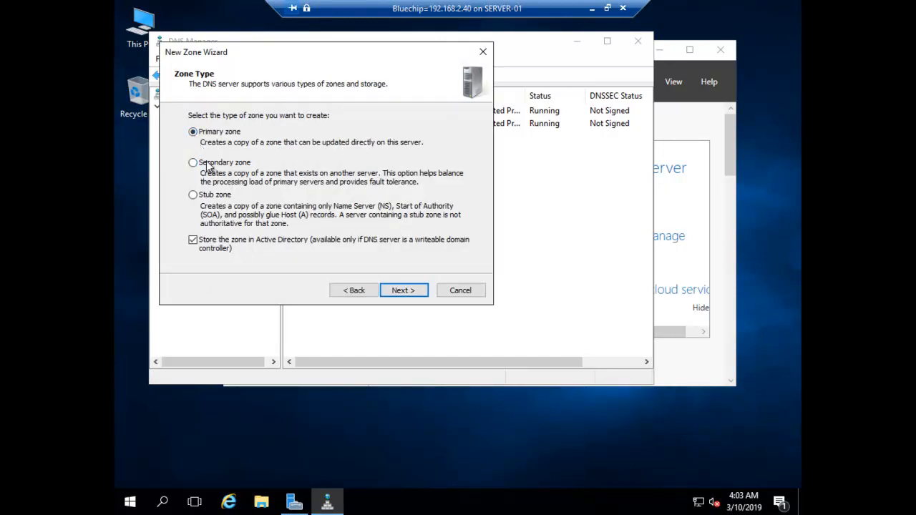
{"action": "left_click", "coordinate": [194, 197]}
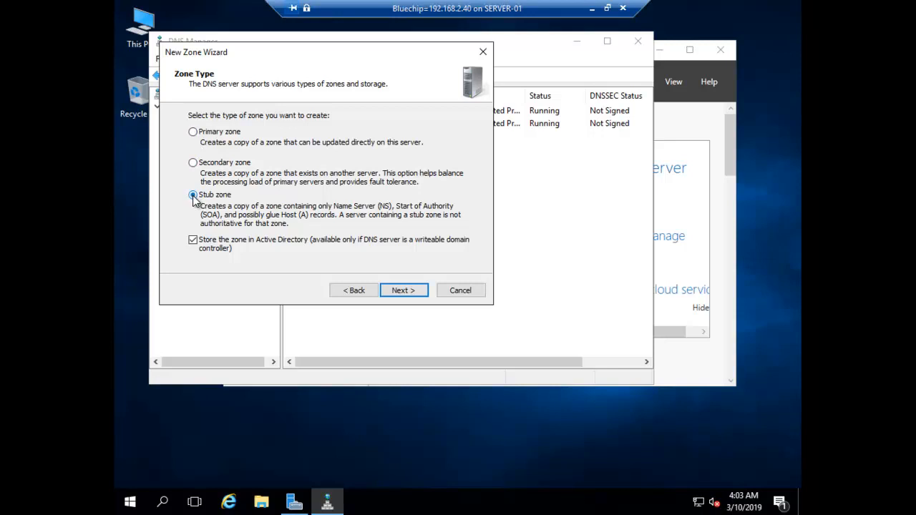
{"action": "left_click", "coordinate": [405, 291]}
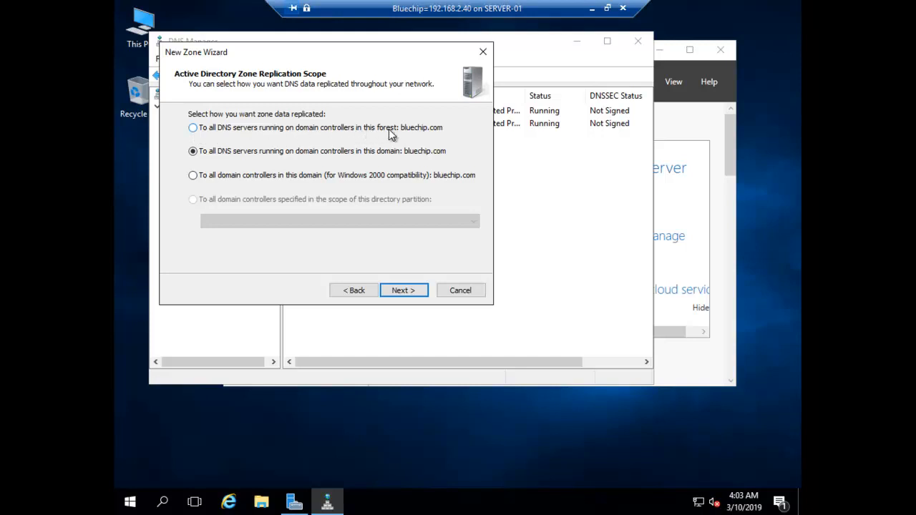
{"action": "left_click", "coordinate": [193, 129]}
{"action": "left_click", "coordinate": [405, 291]}
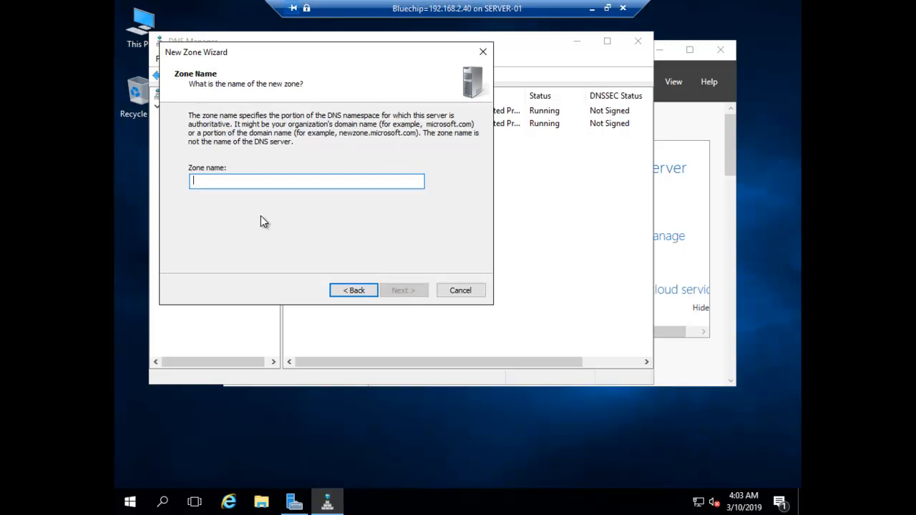
Step: Name the zone gogreen.com and add master server 192.168.2.10, advancing to the summary
{"action": "type", "text": "blue"}
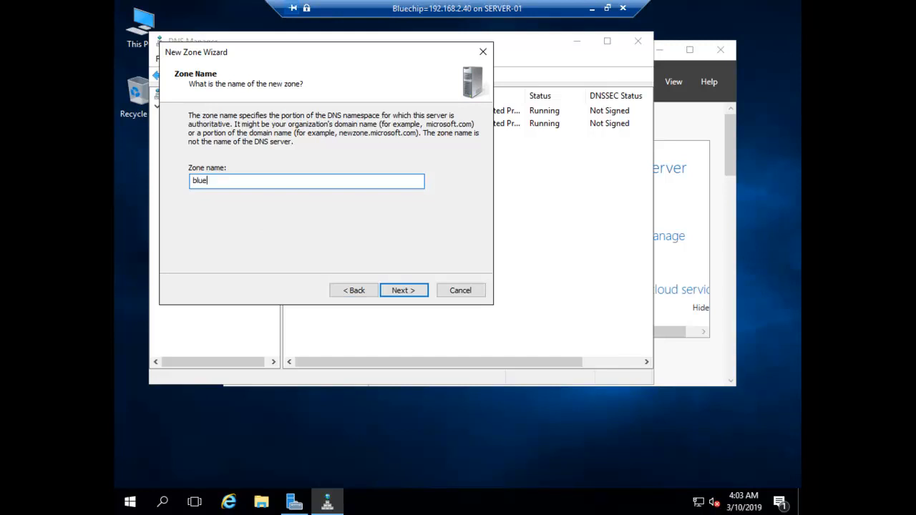
{"action": "key", "text": "BackSpace"}
{"action": "key", "text": "BackSpace"}
{"action": "key", "text": "BackSpace"}
{"action": "key", "text": "BackSpace"}
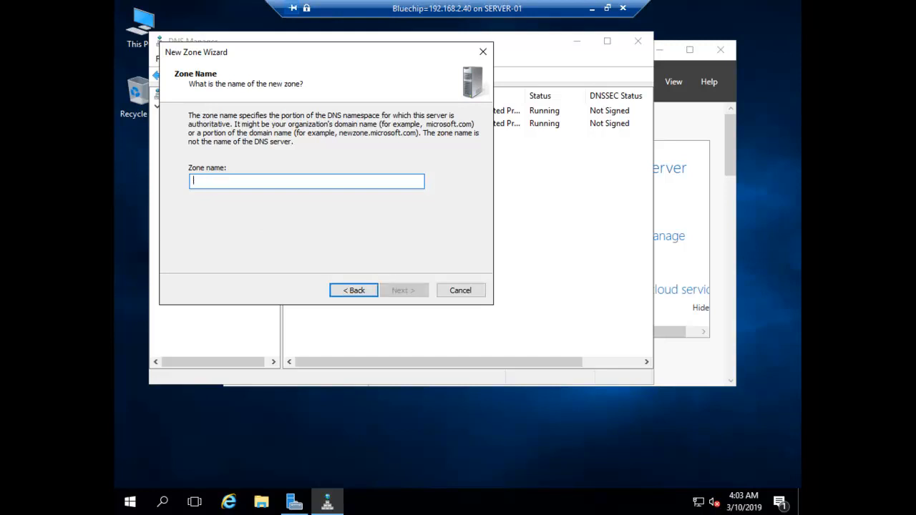
{"action": "type", "text": "gogr"}
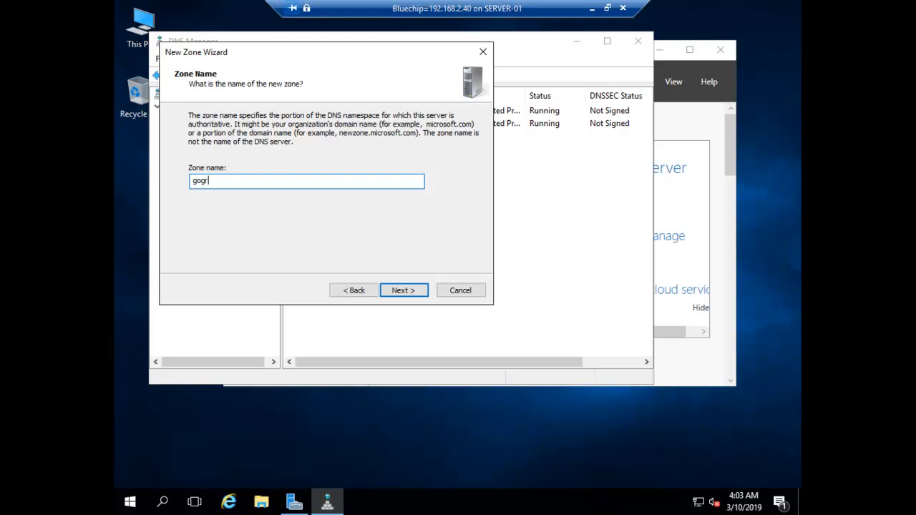
{"action": "type", "text": "een.com"}
{"action": "left_click", "coordinate": [398, 291]}
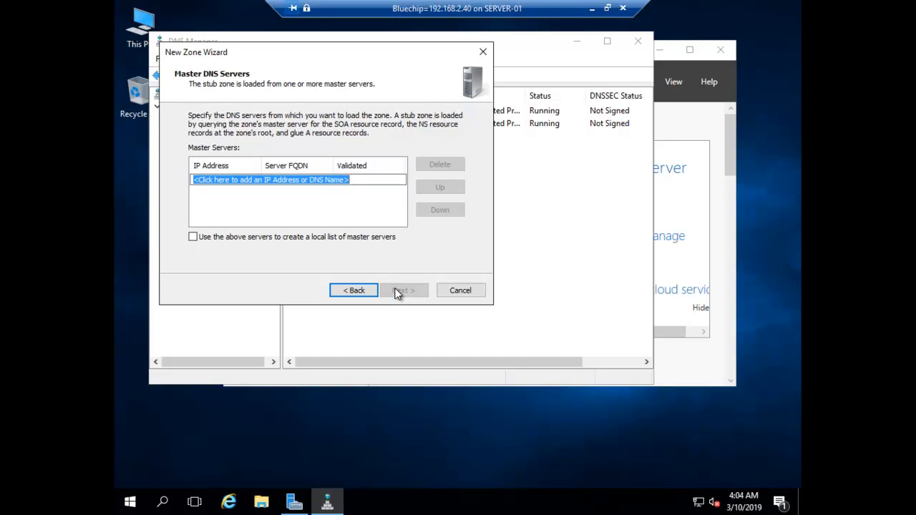
{"action": "type", "text": "192"}
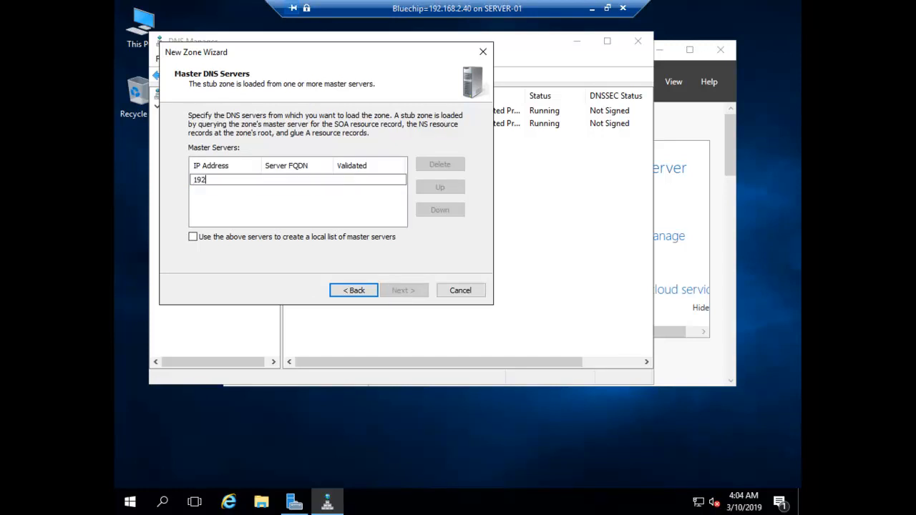
{"action": "type", "text": ".168.2.10"}
{"action": "left_click", "coordinate": [349, 206]}
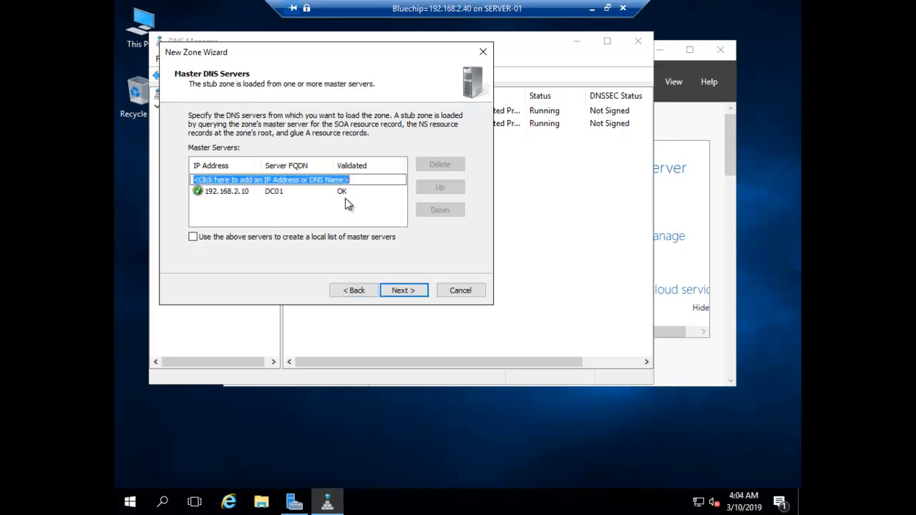
{"action": "double_click", "coordinate": [212, 191]}
{"action": "left_click", "coordinate": [259, 206]}
{"action": "left_click", "coordinate": [402, 290]}
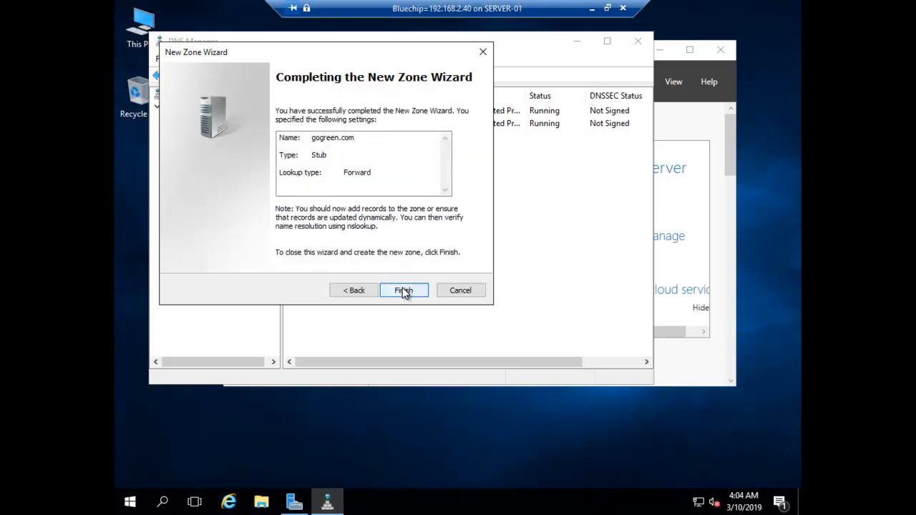
{"action": "left_click", "coordinate": [405, 291]}
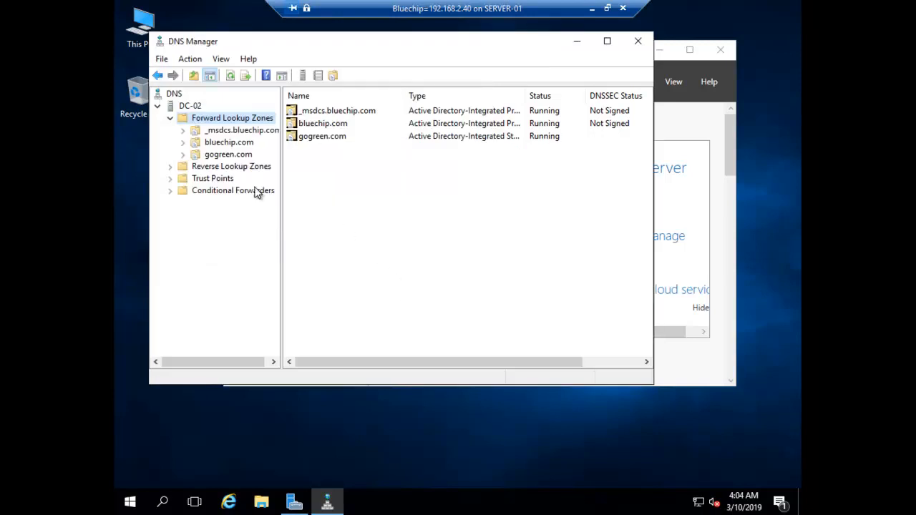
{"action": "left_click", "coordinate": [222, 159]}
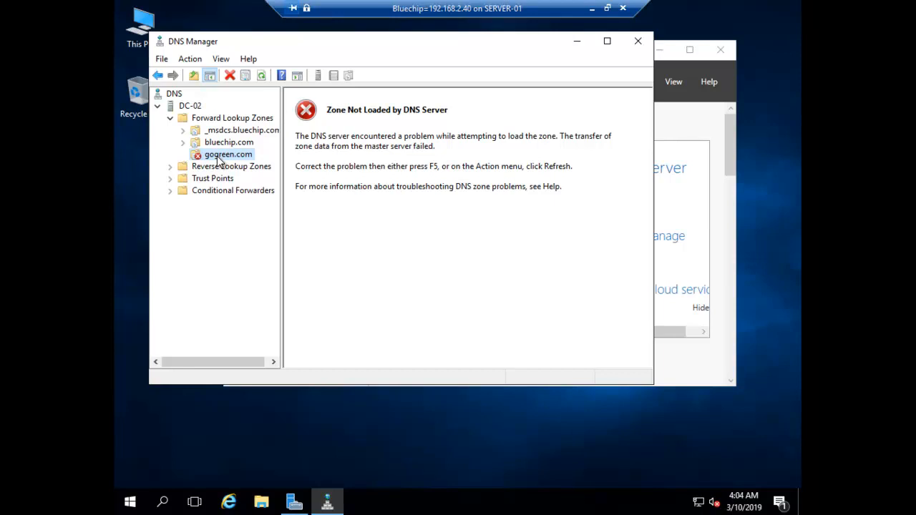
{"action": "right_click", "coordinate": [217, 157]}
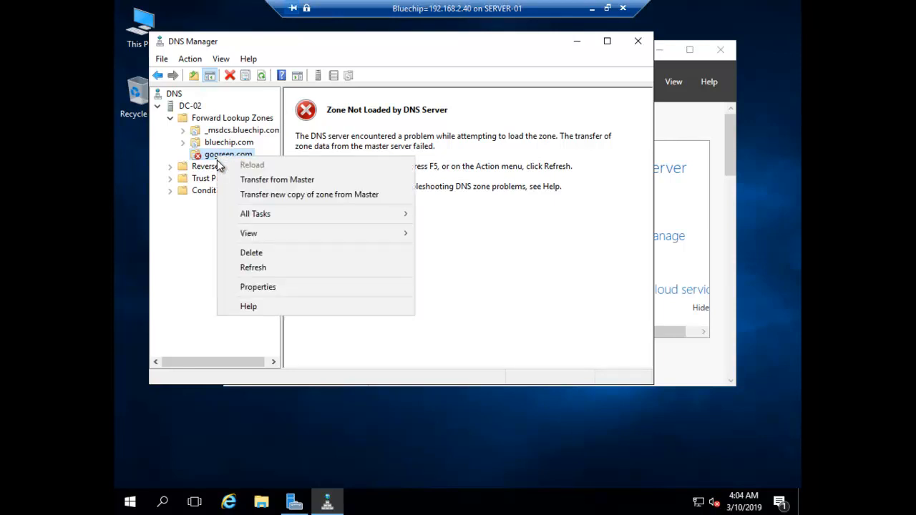
{"action": "left_click", "coordinate": [193, 220]}
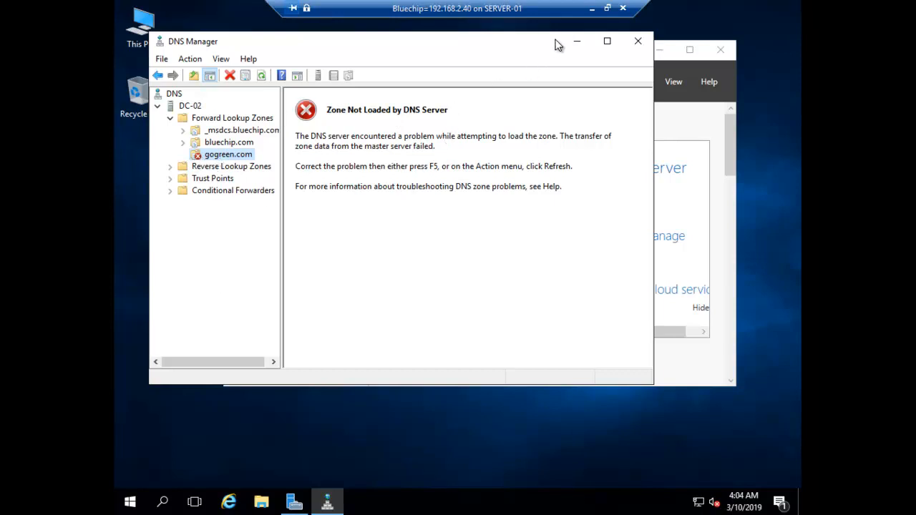
Step: Leave Bluechip, connect to the Gogreen VM, close the leftover cmd, and go full screen
{"action": "left_click", "coordinate": [591, 13]}
{"action": "left_click", "coordinate": [301, 136]}
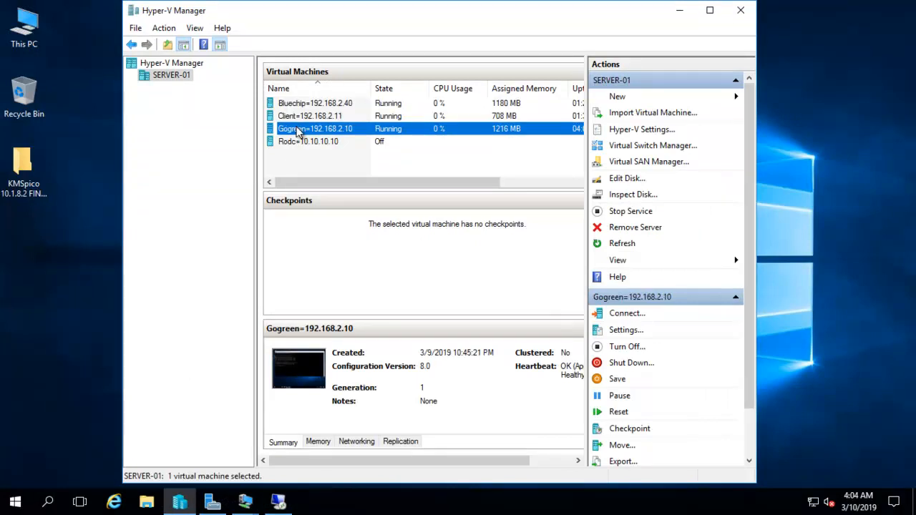
{"action": "double_click", "coordinate": [298, 131]}
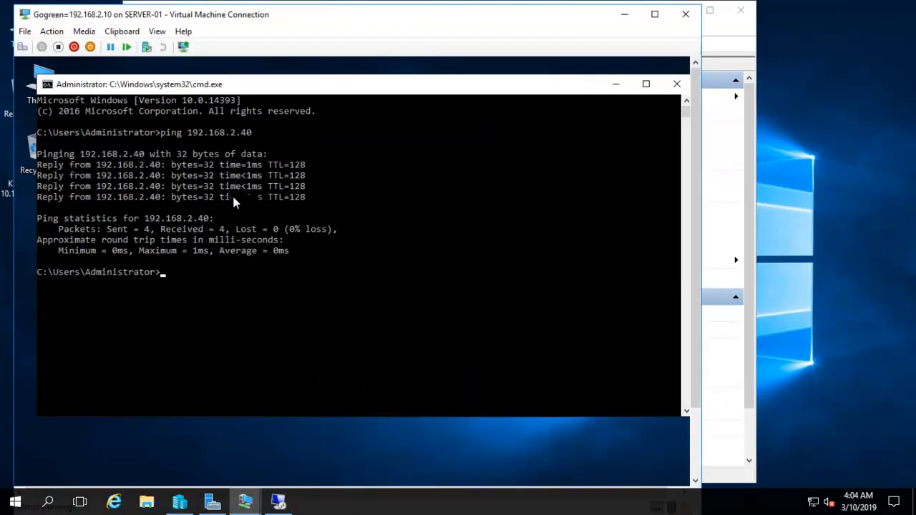
{"action": "left_click", "coordinate": [678, 86]}
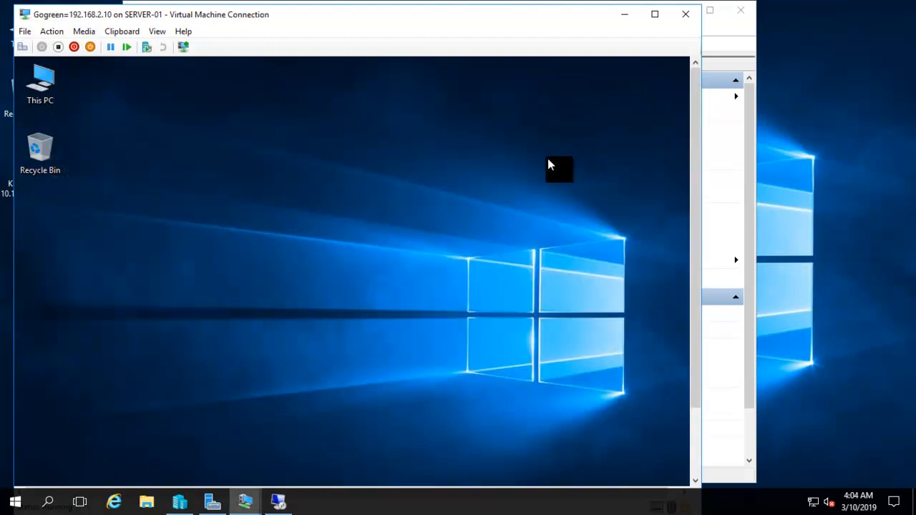
{"action": "left_click", "coordinate": [157, 30]}
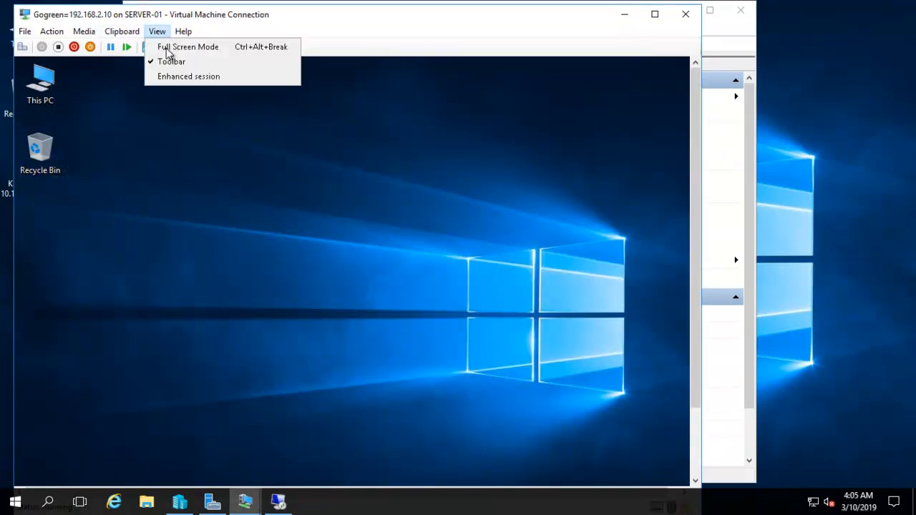
{"action": "left_click", "coordinate": [172, 48]}
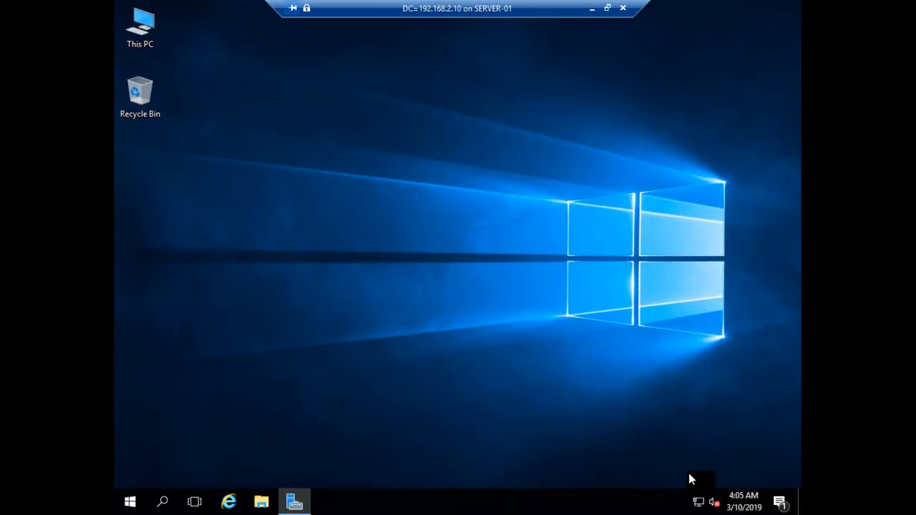
Step: Open DNS Manager on Gogreen and start a New Zone under Forward Lookup Zones
{"action": "left_click", "coordinate": [304, 500]}
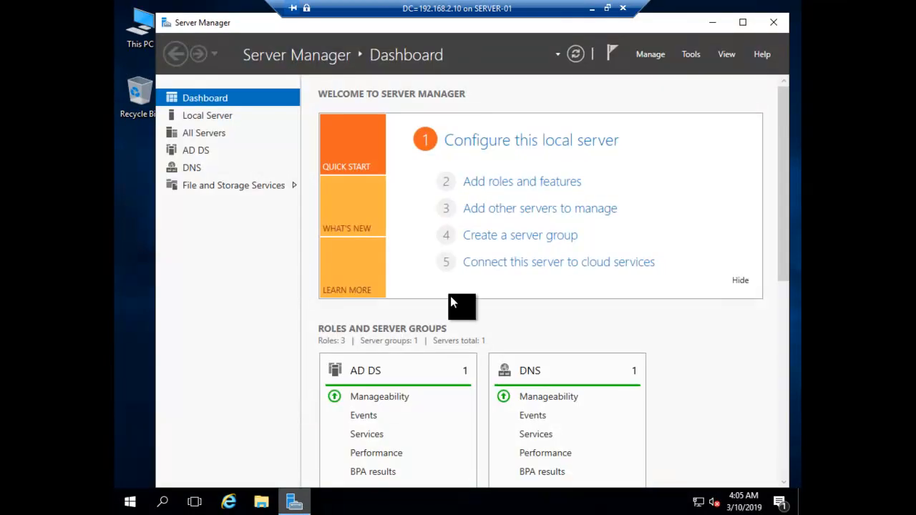
{"action": "left_click", "coordinate": [691, 54]}
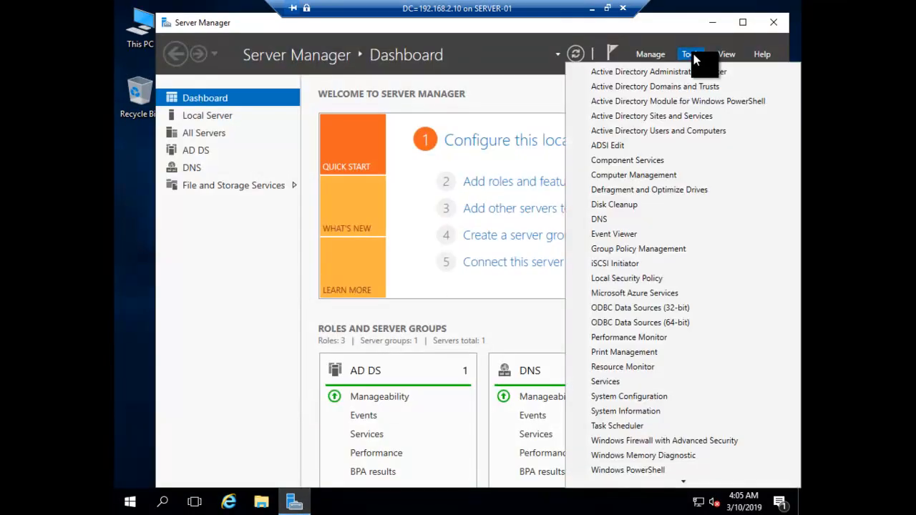
{"action": "left_click", "coordinate": [623, 221]}
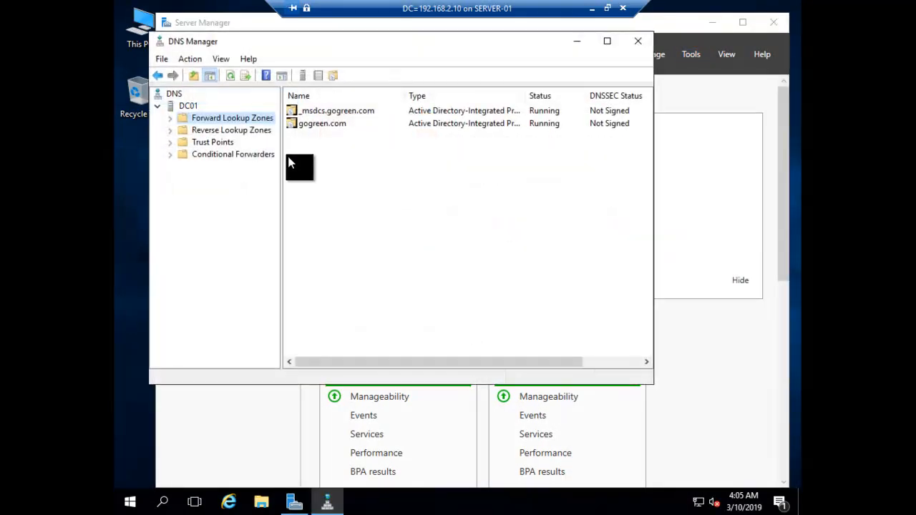
{"action": "double_click", "coordinate": [200, 121]}
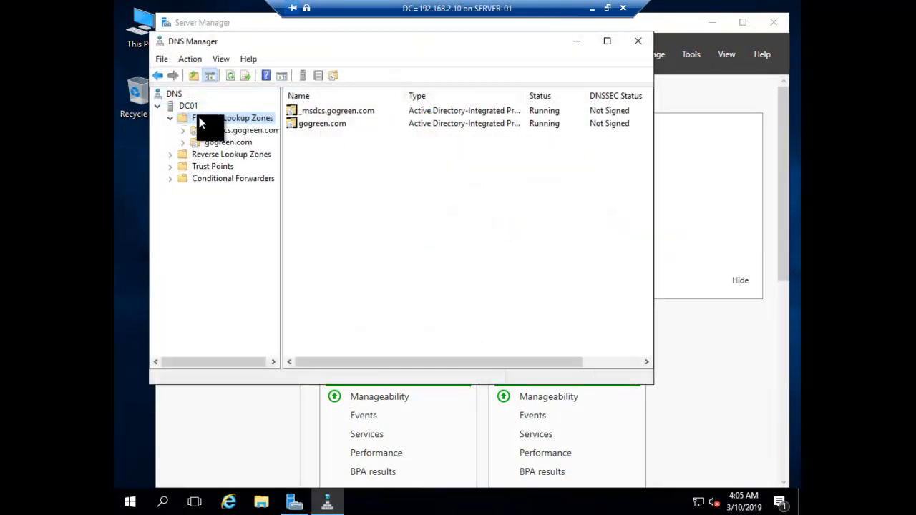
{"action": "right_click", "coordinate": [199, 123]}
{"action": "left_click", "coordinate": [225, 128]}
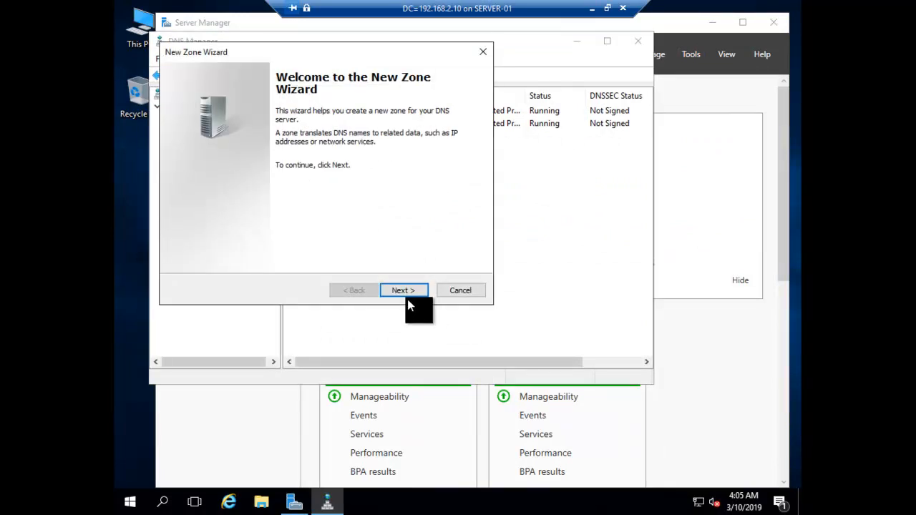
Step: Create stub zone bluechip.com with domain replication and master server 192.168.2.40
{"action": "left_click", "coordinate": [405, 293]}
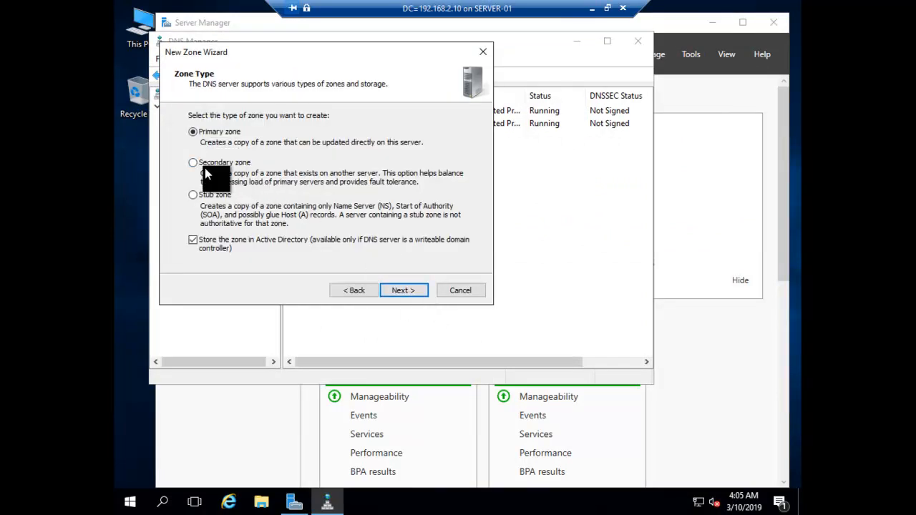
{"action": "left_click", "coordinate": [192, 195]}
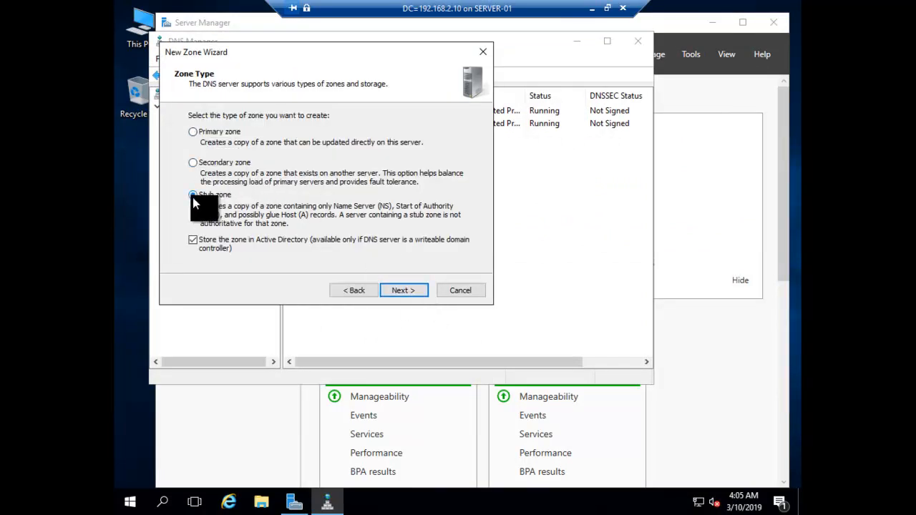
{"action": "left_click", "coordinate": [395, 291]}
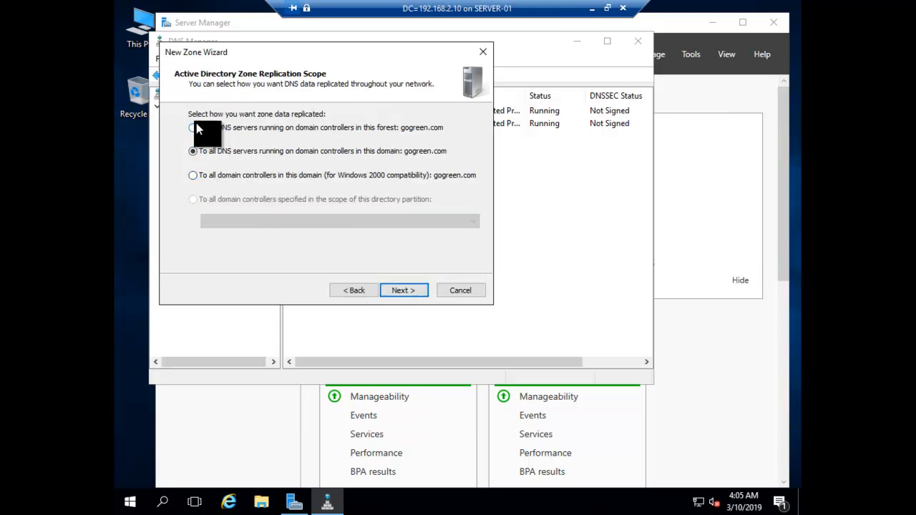
{"action": "left_click", "coordinate": [401, 292]}
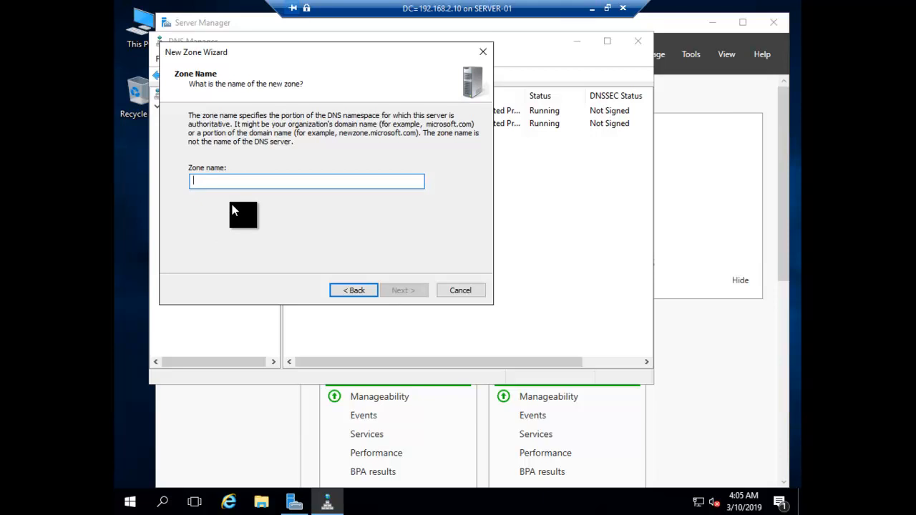
{"action": "type", "text": "blue"}
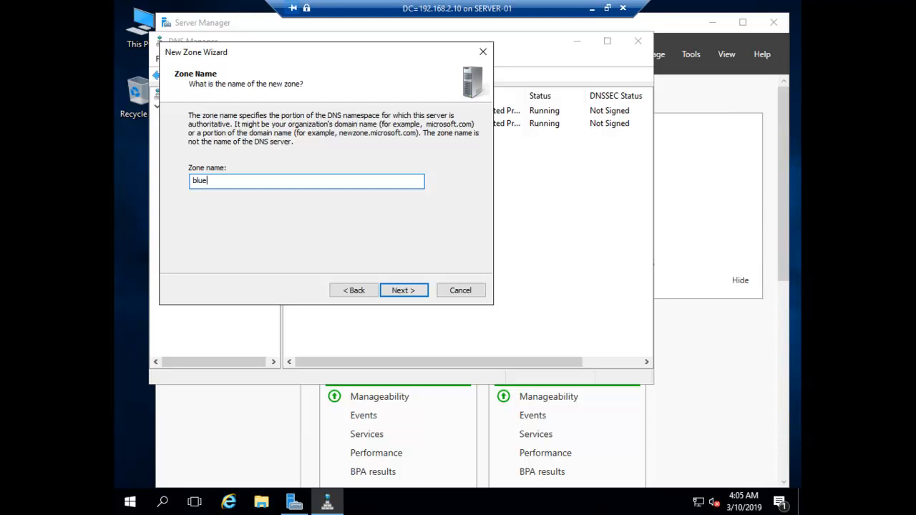
{"action": "type", "text": "chip.com"}
{"action": "key", "text": "Return"}
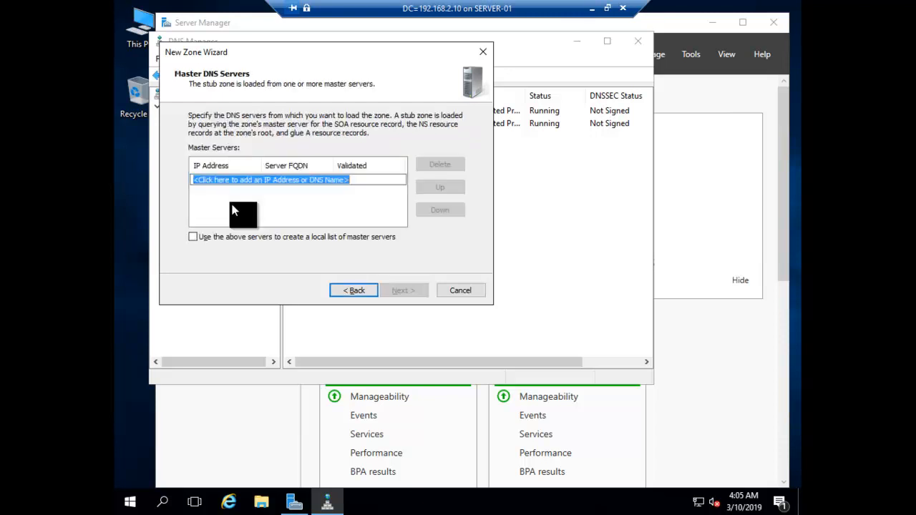
{"action": "type", "text": "192"}
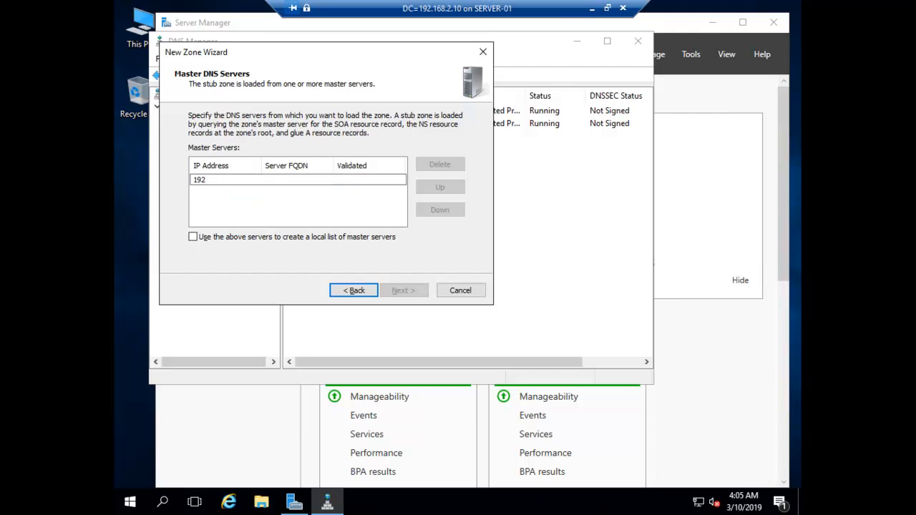
{"action": "type", "text": ".168.2.40"}
{"action": "key", "text": "Return"}
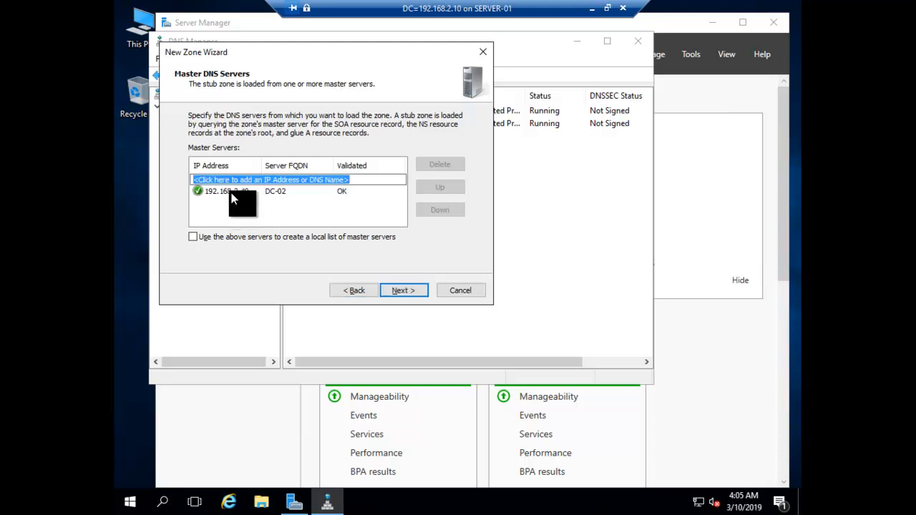
{"action": "left_click", "coordinate": [404, 291]}
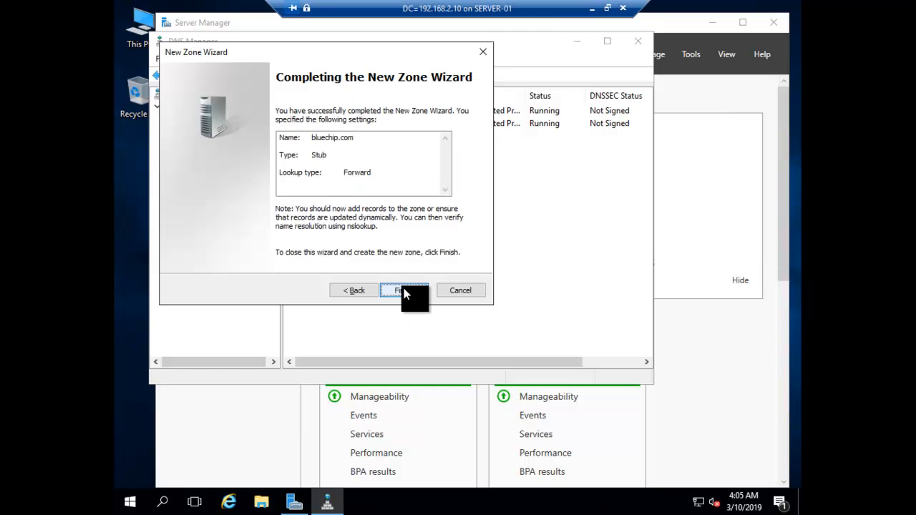
{"action": "left_click", "coordinate": [403, 291]}
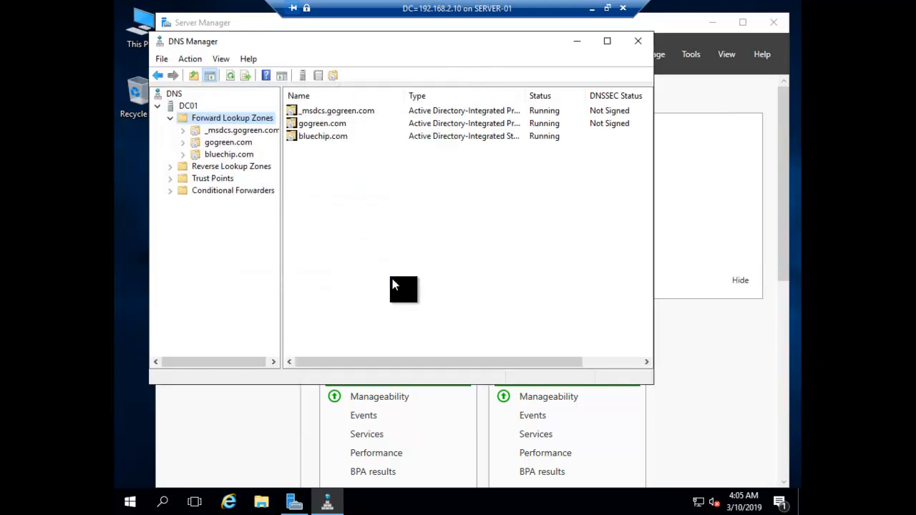
Step: Inspect the unloaded bluechip.com zone, refresh DC01, and minimize DNS Manager
{"action": "left_click", "coordinate": [187, 155]}
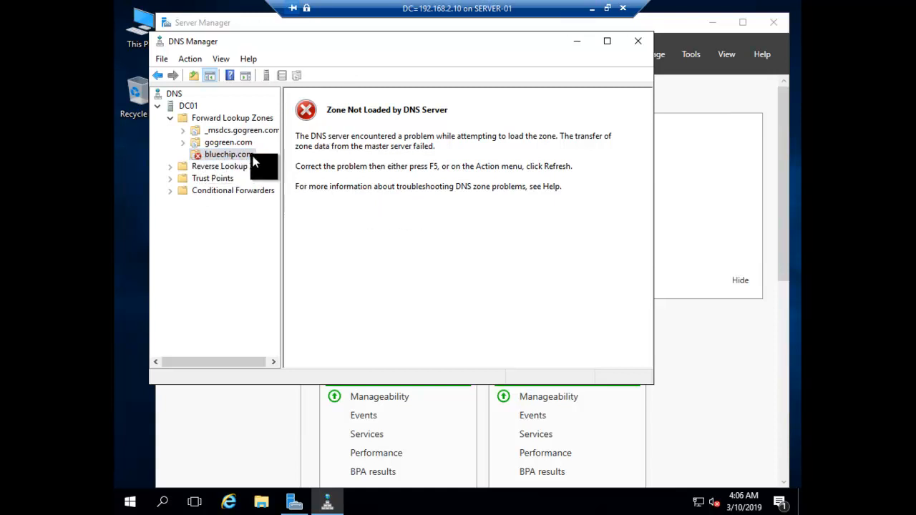
{"action": "right_click", "coordinate": [180, 106]}
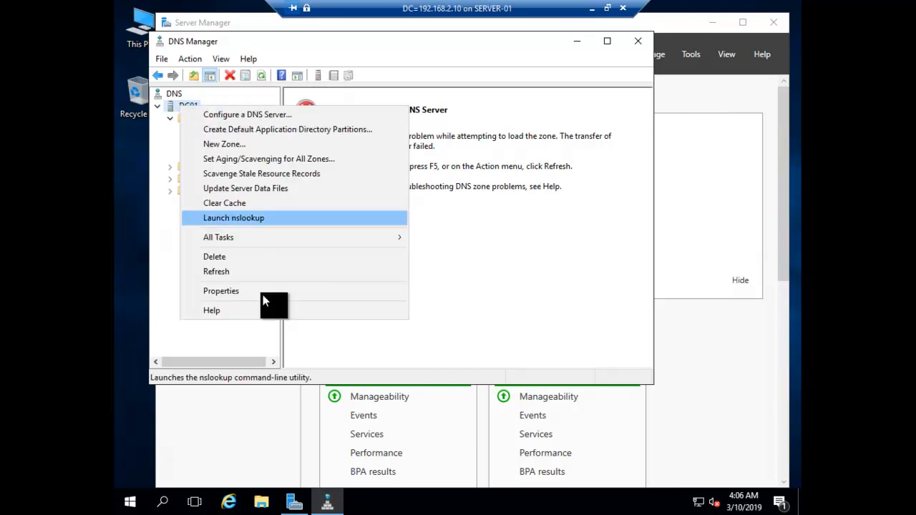
{"action": "left_click", "coordinate": [221, 272]}
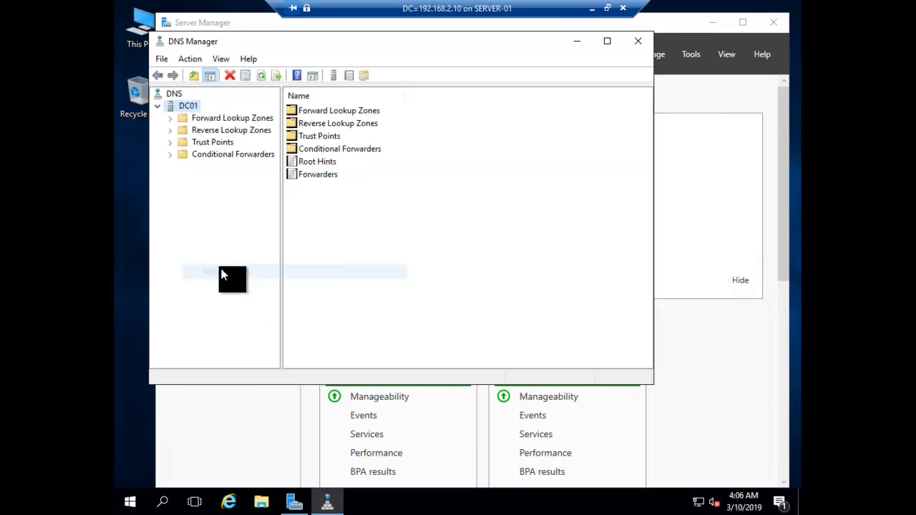
{"action": "left_click", "coordinate": [576, 42]}
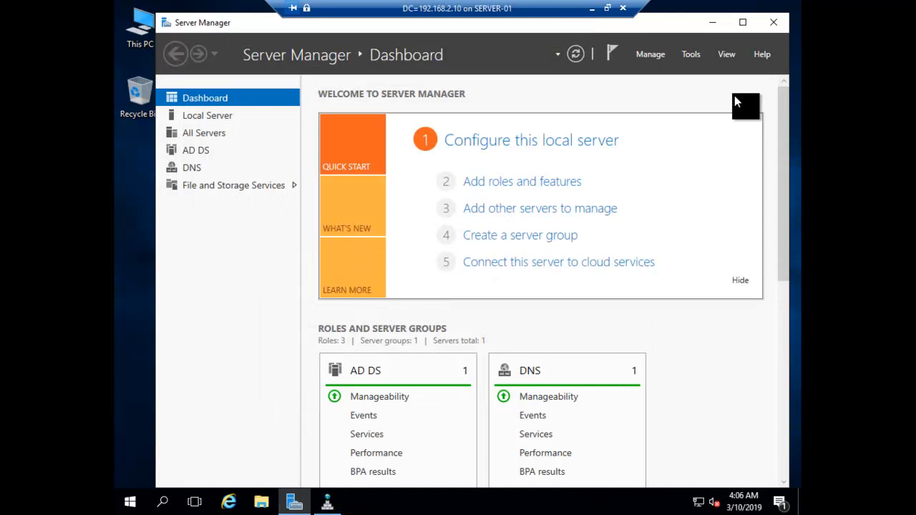
Step: Launch Active Directory Domains and Trusts and start the New Trust Wizard from gogreen.com's Trusts properties
{"action": "left_click", "coordinate": [687, 54]}
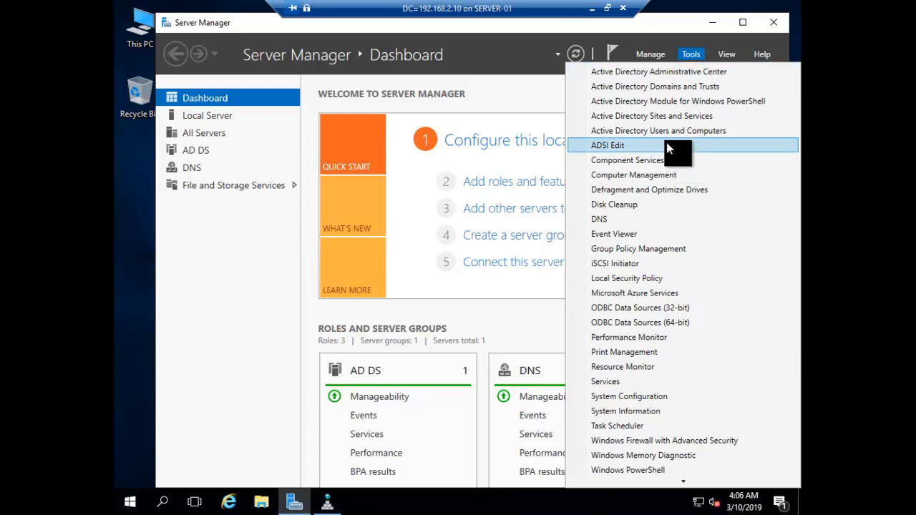
{"action": "left_click", "coordinate": [666, 87]}
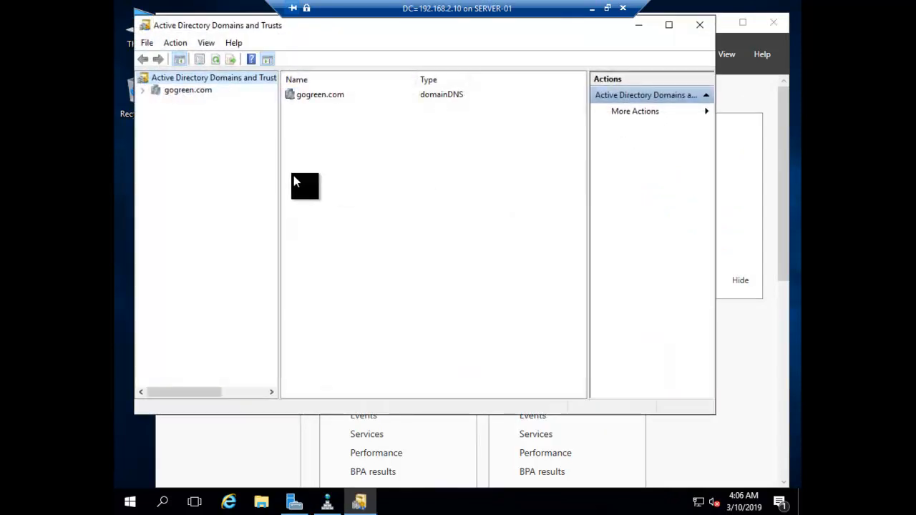
{"action": "left_click", "coordinate": [163, 90]}
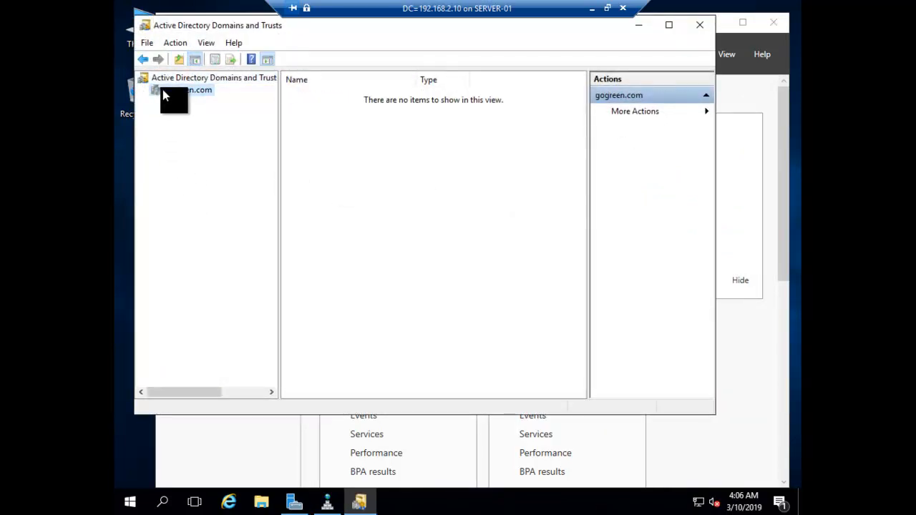
{"action": "right_click", "coordinate": [163, 90]}
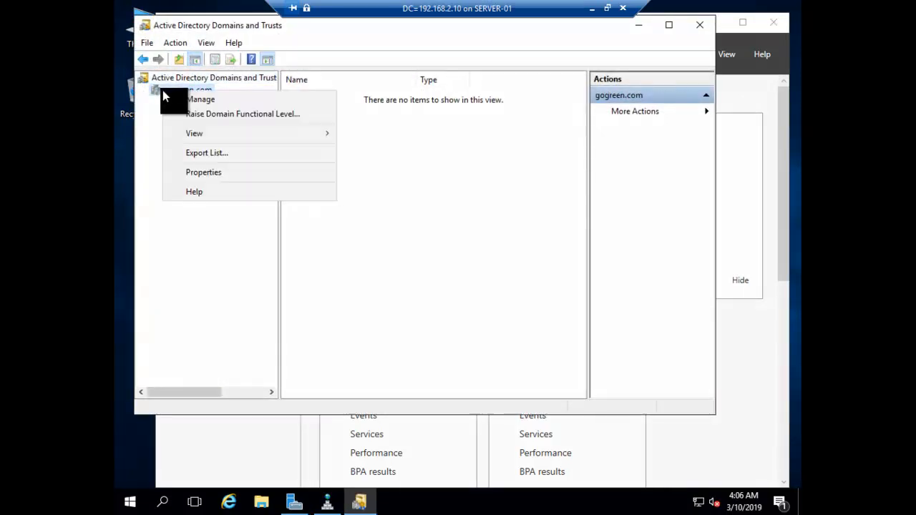
{"action": "left_click", "coordinate": [219, 175]}
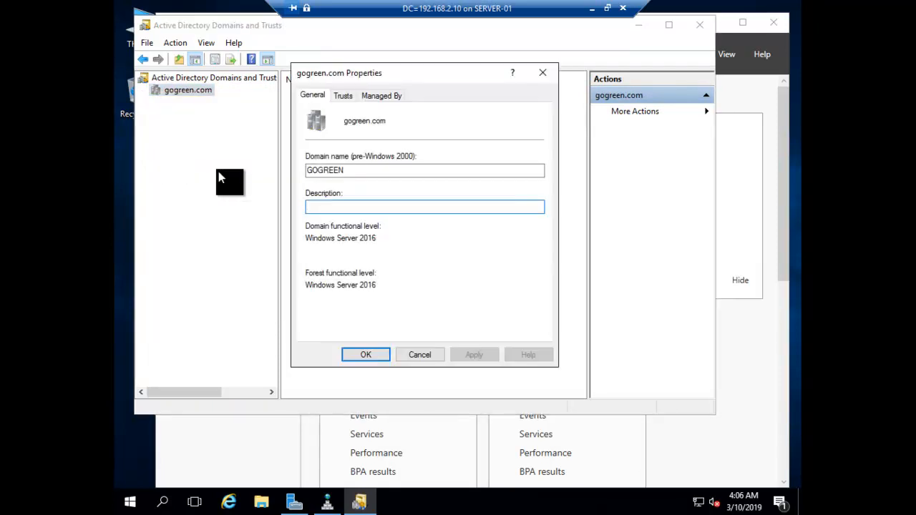
{"action": "left_click", "coordinate": [341, 96]}
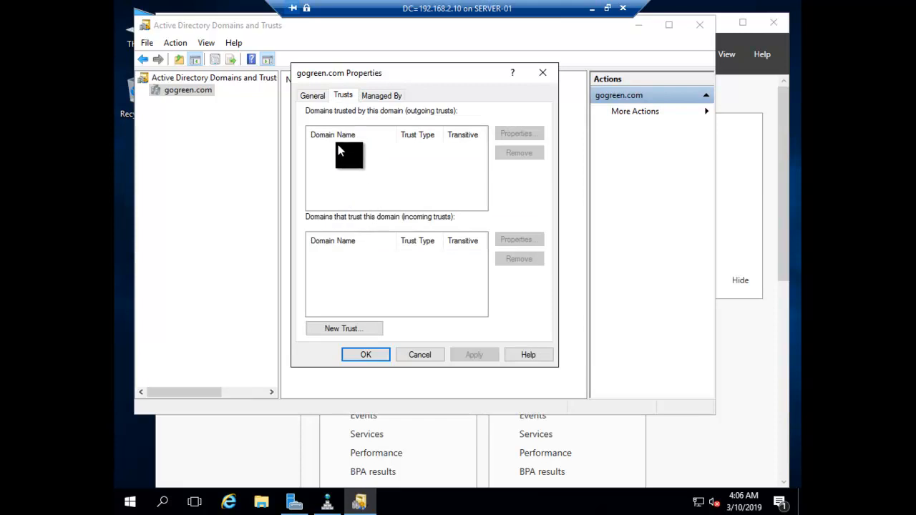
{"action": "left_click", "coordinate": [340, 330]}
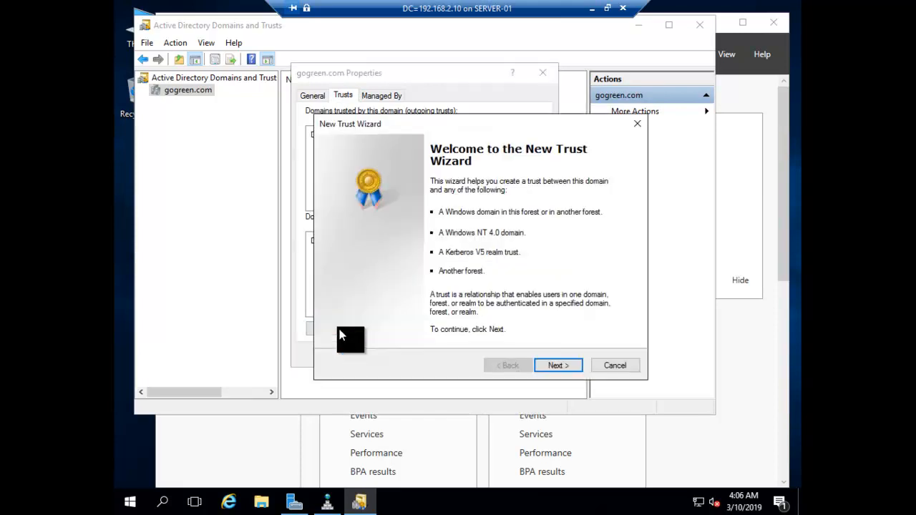
Step: Name the trust bluechip.com, make it a Forest trust and keep the Two-way direction
{"action": "left_click", "coordinate": [548, 364]}
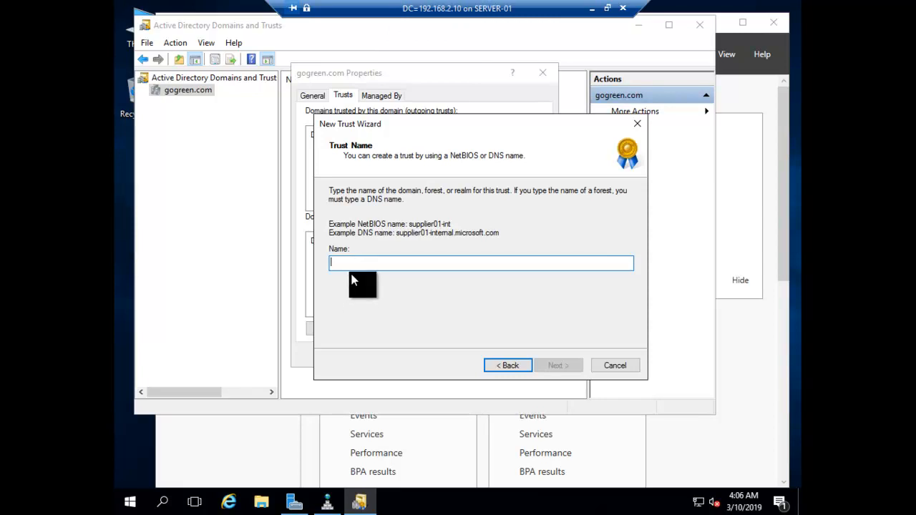
{"action": "type", "text": "bluechip.com"}
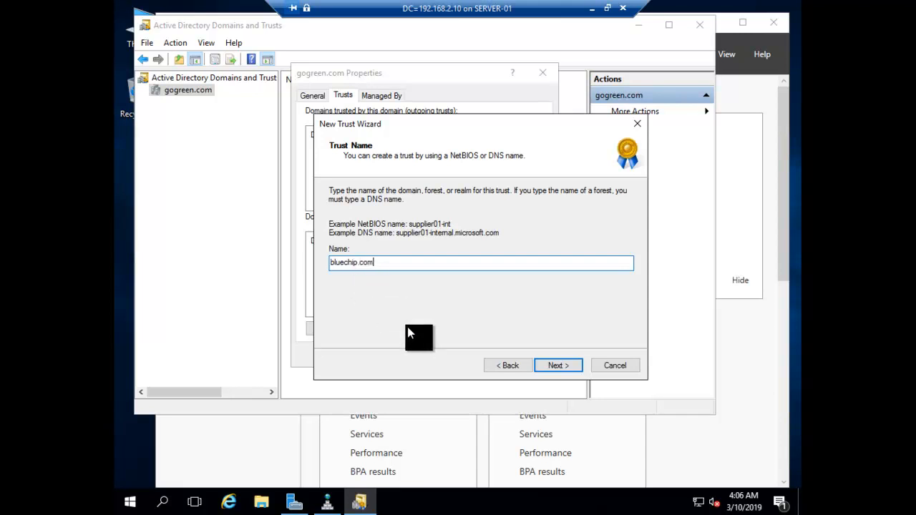
{"action": "left_click", "coordinate": [563, 367]}
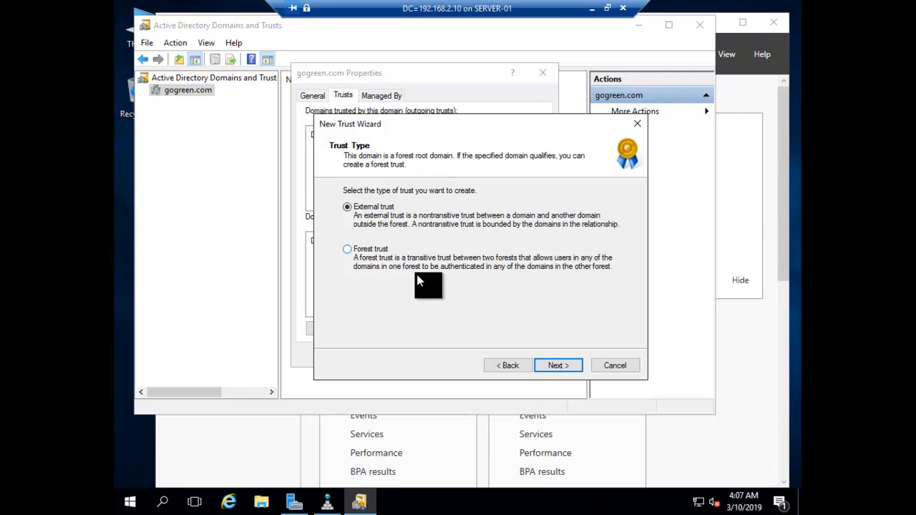
{"action": "left_click", "coordinate": [346, 250]}
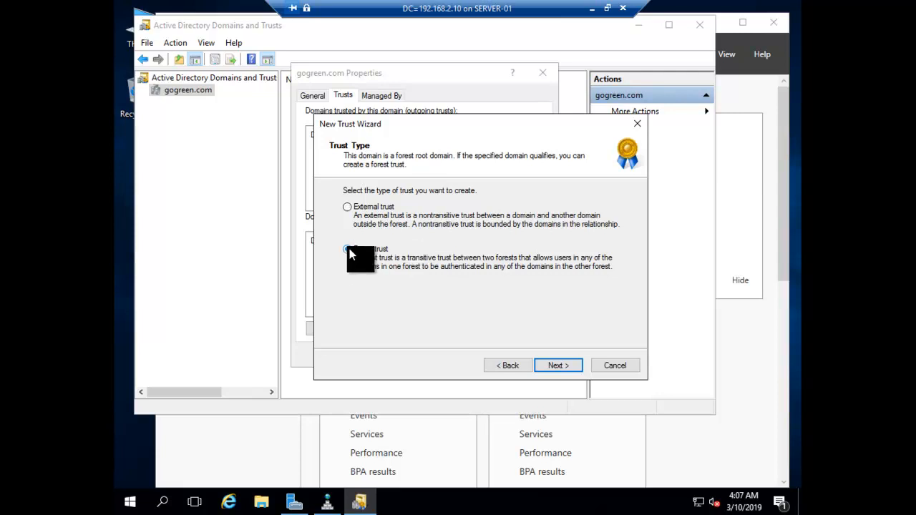
{"action": "left_click", "coordinate": [553, 366]}
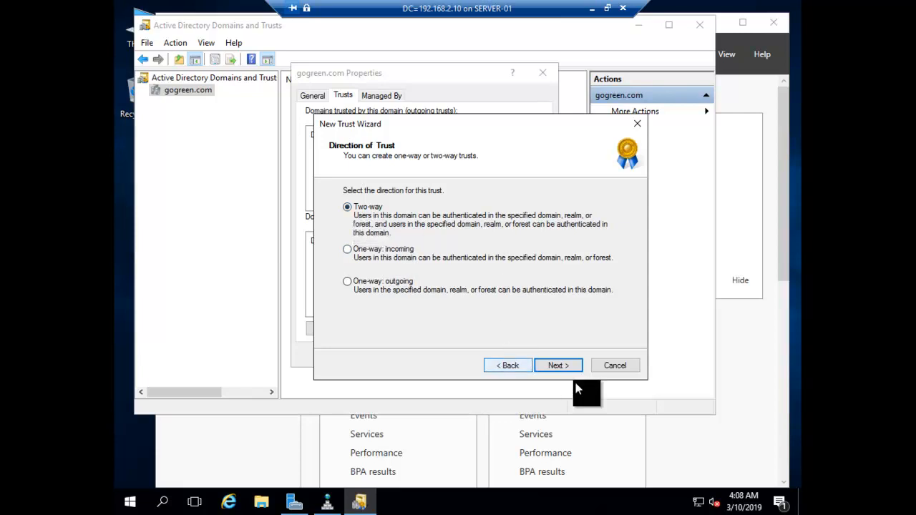
{"action": "left_click", "coordinate": [554, 364]}
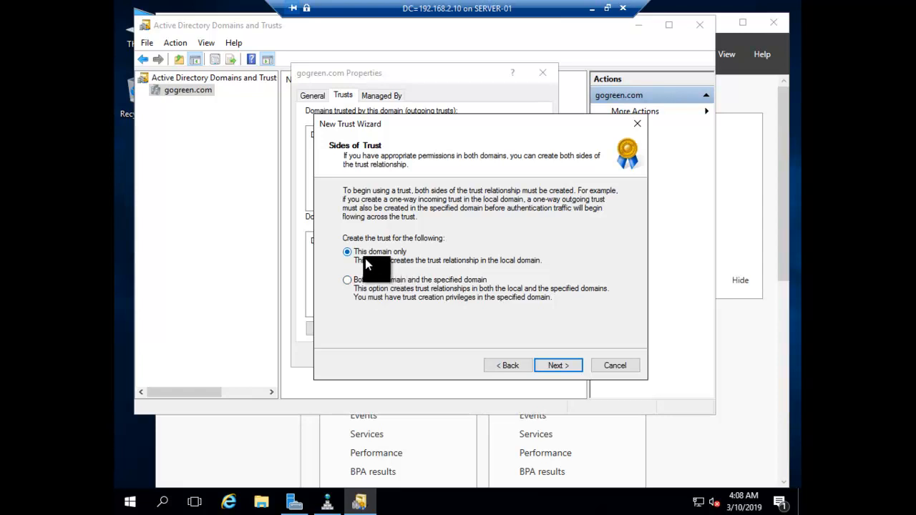
Step: Create the trust on both sides with the bluechip.com administrator account, keeping forest-wide authentication for both forests
{"action": "left_click", "coordinate": [349, 282]}
{"action": "left_click", "coordinate": [553, 368]}
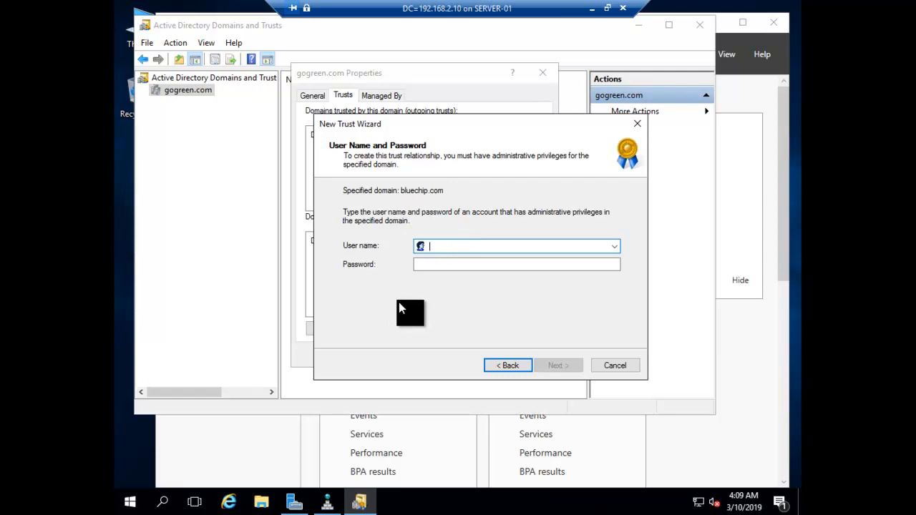
{"action": "type", "text": "administrator"}
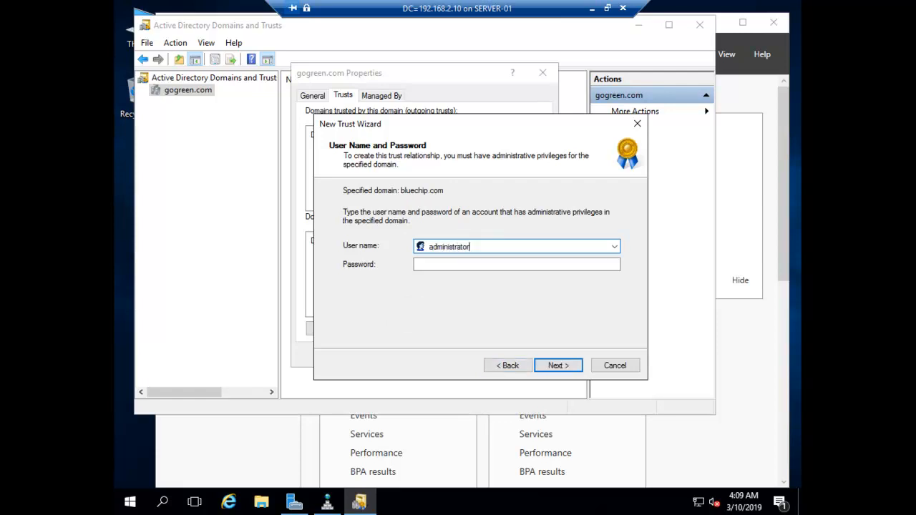
{"action": "key", "text": "Tab"}
{"action": "type", "text": "••••"}
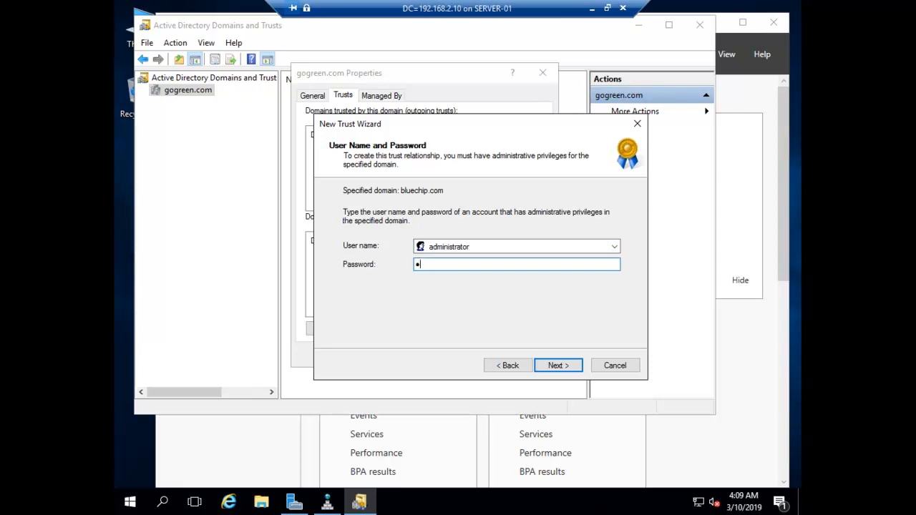
{"action": "type", "text": "••••"}
{"action": "left_click", "coordinate": [558, 366]}
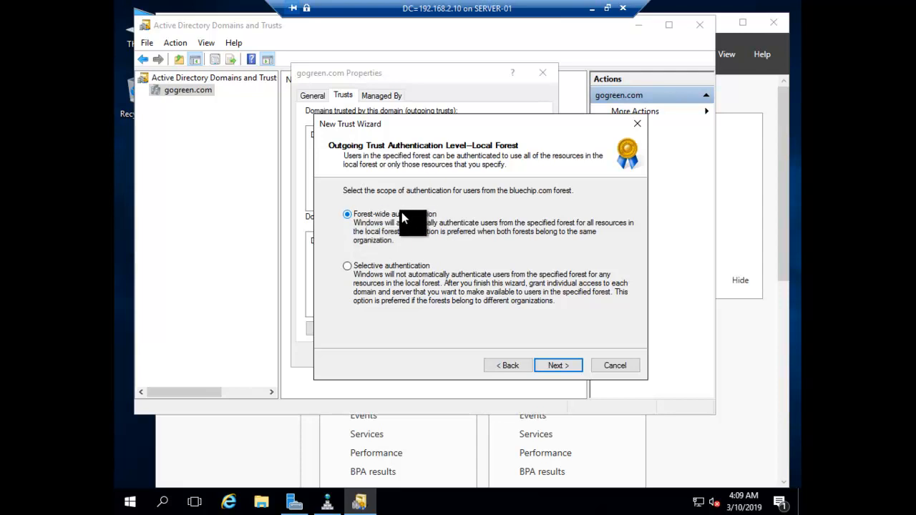
{"action": "left_click", "coordinate": [556, 366]}
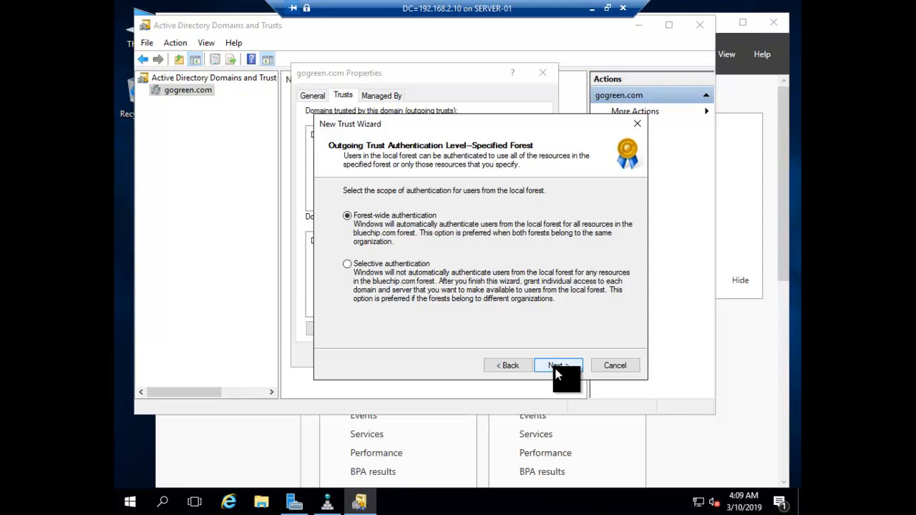
{"action": "left_click", "coordinate": [556, 367]}
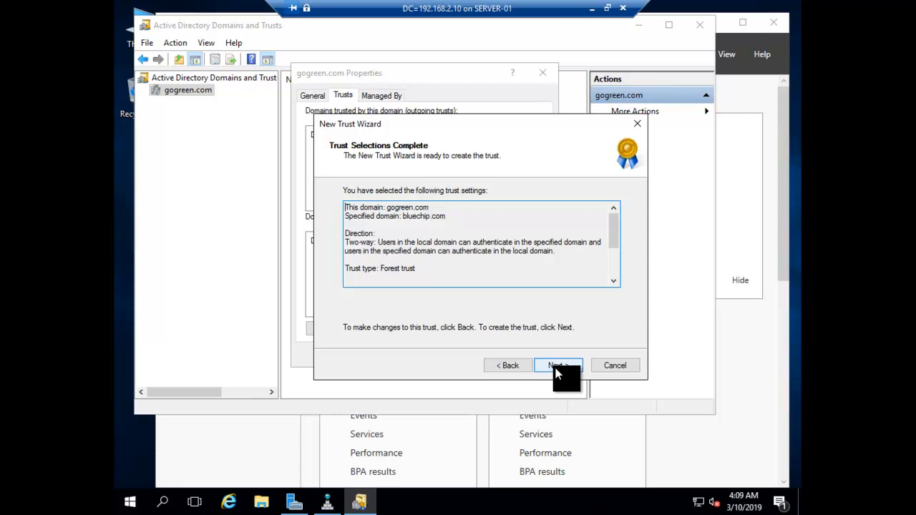
Step: Create the trust, answer Yes to confirm both outgoing and incoming trusts, and finish the wizard
{"action": "left_click", "coordinate": [556, 367]}
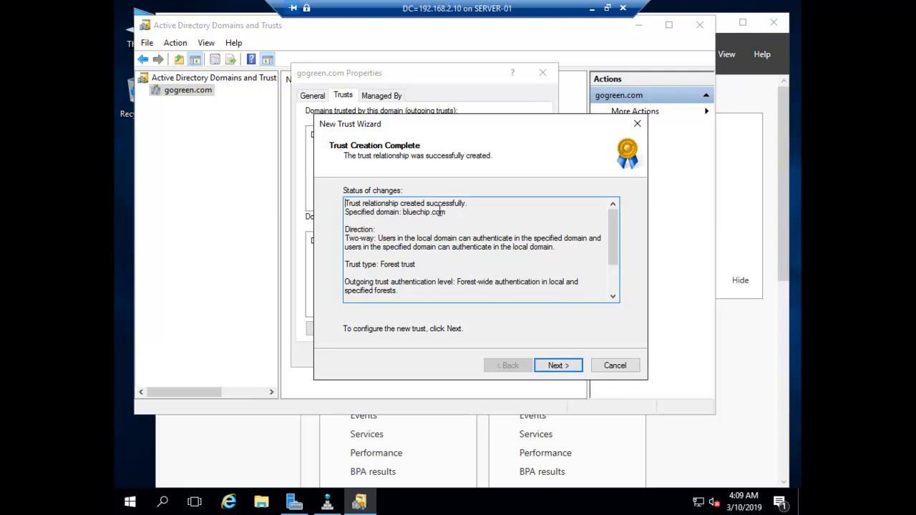
{"action": "left_click", "coordinate": [558, 369]}
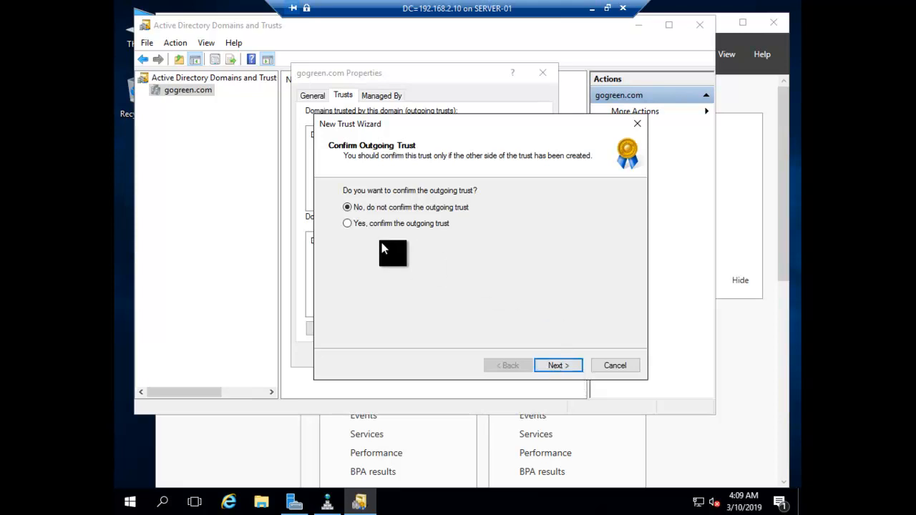
{"action": "left_click", "coordinate": [349, 224]}
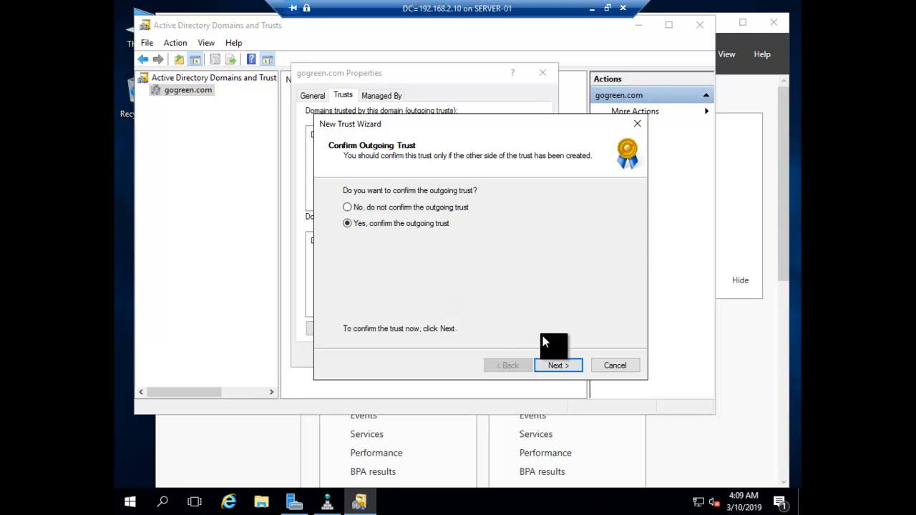
{"action": "left_click", "coordinate": [562, 367]}
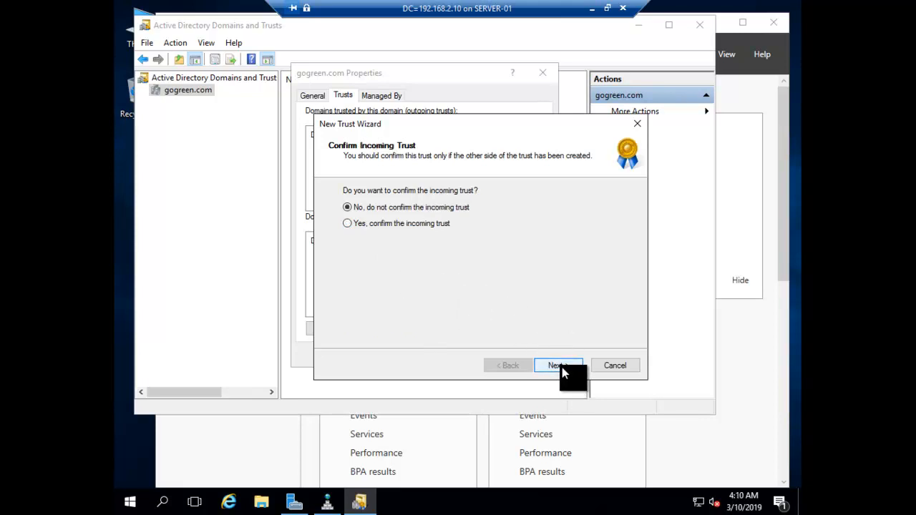
{"action": "left_click", "coordinate": [348, 223]}
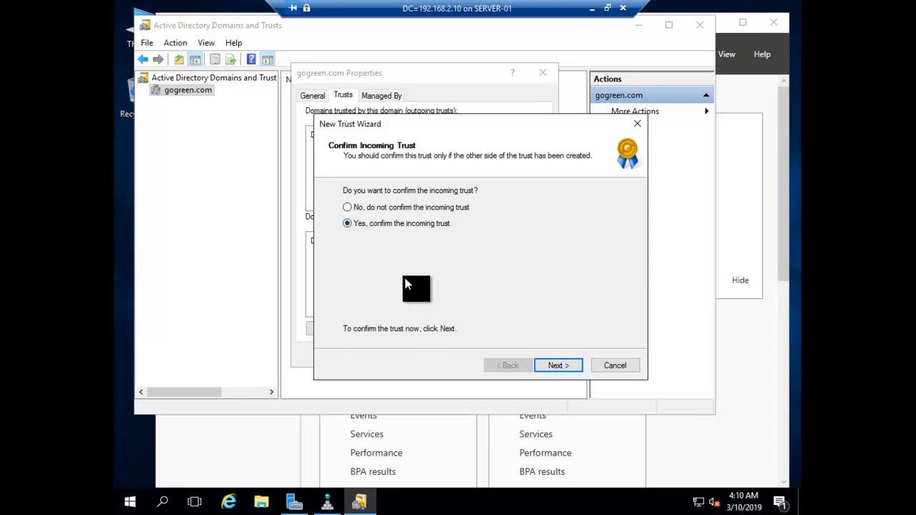
{"action": "left_click", "coordinate": [560, 366]}
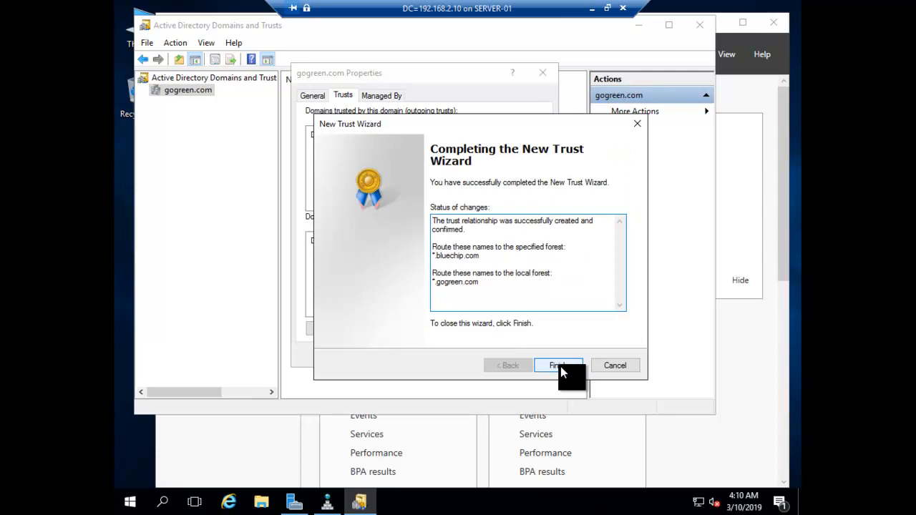
{"action": "left_click", "coordinate": [558, 366]}
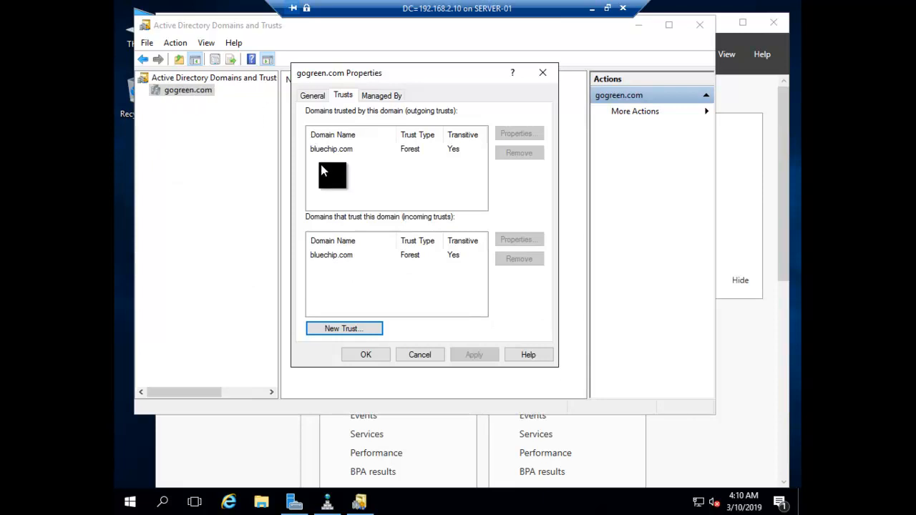
Step: Review the outgoing bluechip.com trust, close gogreen.com's properties and refresh the domain list
{"action": "left_click", "coordinate": [334, 150]}
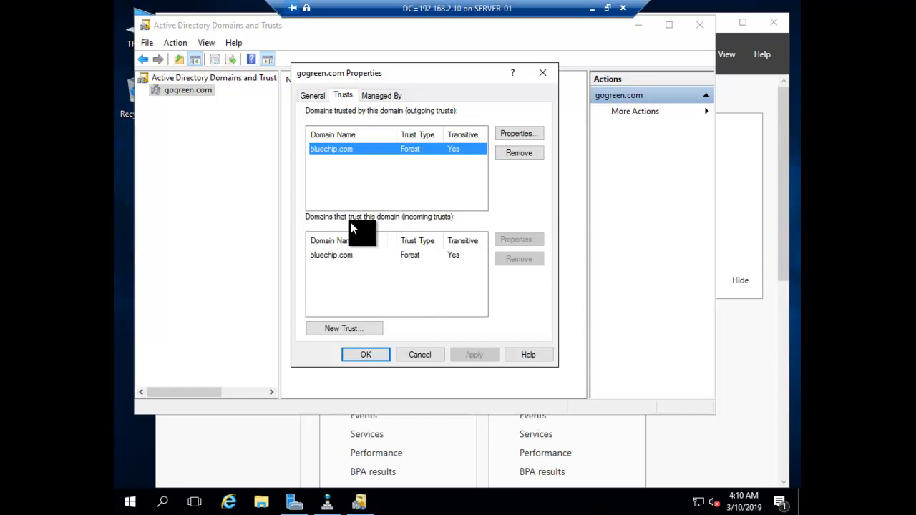
{"action": "left_click", "coordinate": [364, 356]}
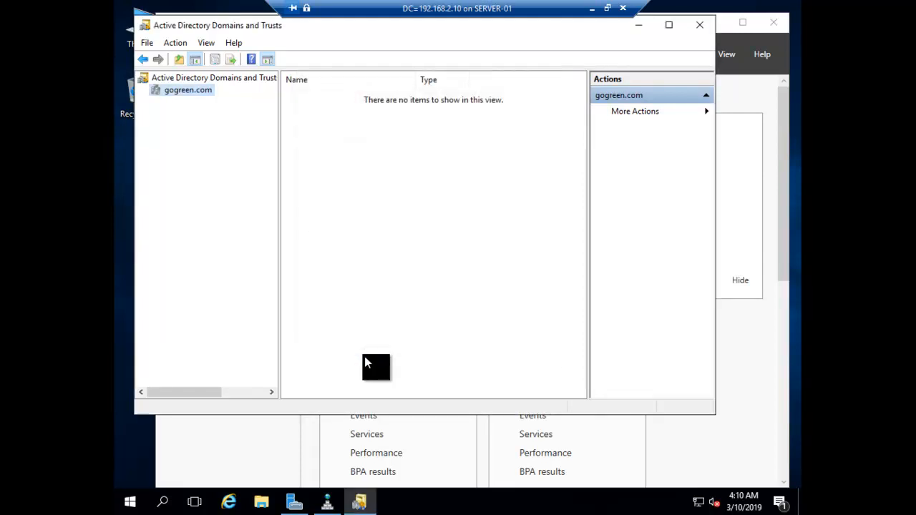
{"action": "right_click", "coordinate": [173, 91]}
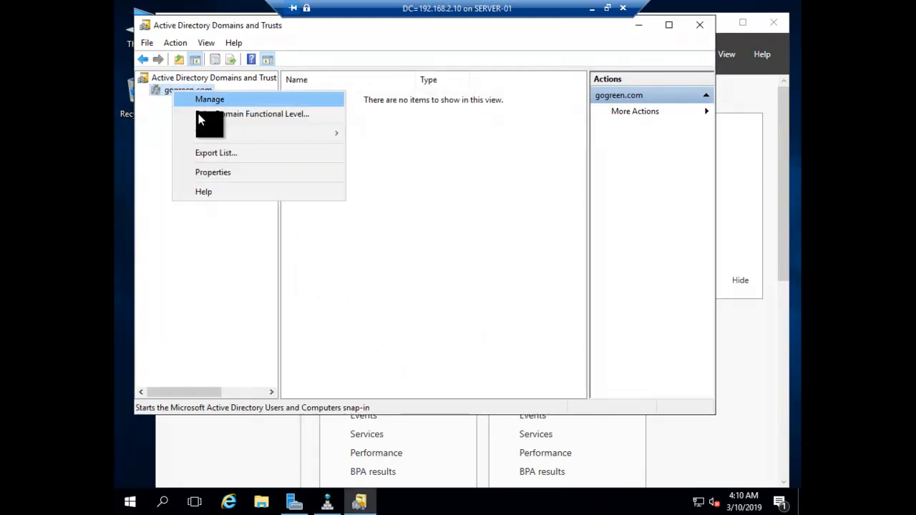
{"action": "left_click", "coordinate": [170, 77]}
{"action": "right_click", "coordinate": [170, 78]}
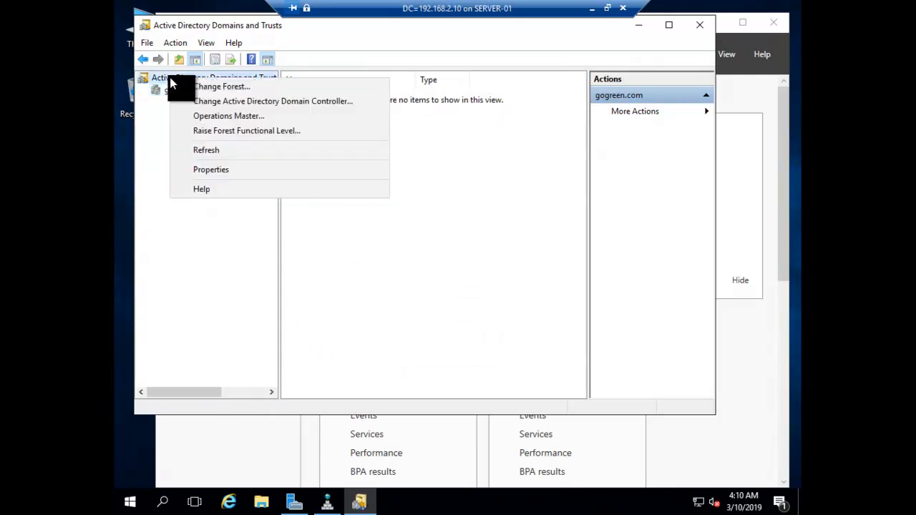
{"action": "left_click", "coordinate": [202, 152]}
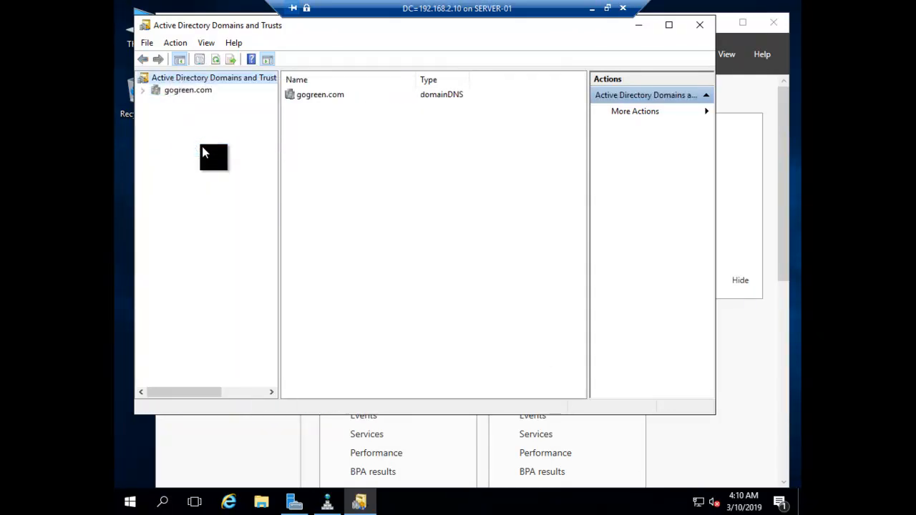
Step: Recheck gogreen.com's Trusts tab, cancel the dialog, and minimize the Gogreen server session
{"action": "right_click", "coordinate": [197, 91]}
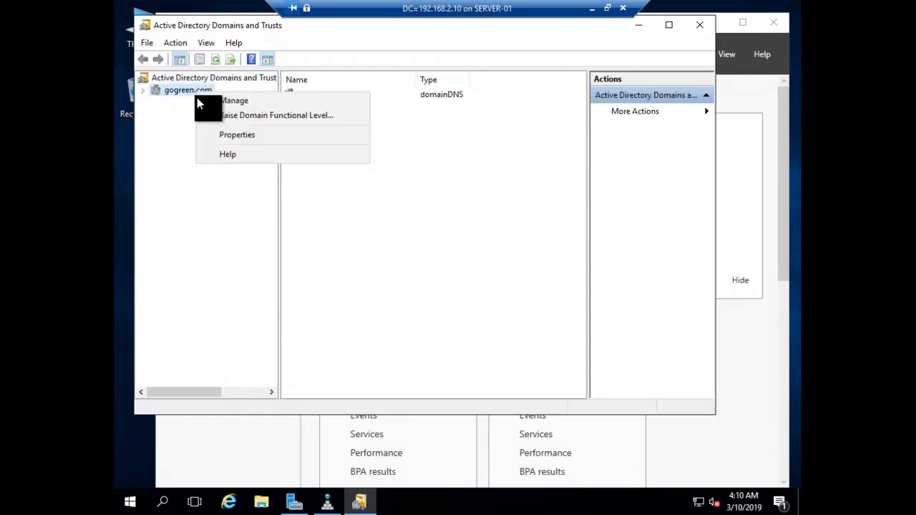
{"action": "left_click", "coordinate": [224, 136]}
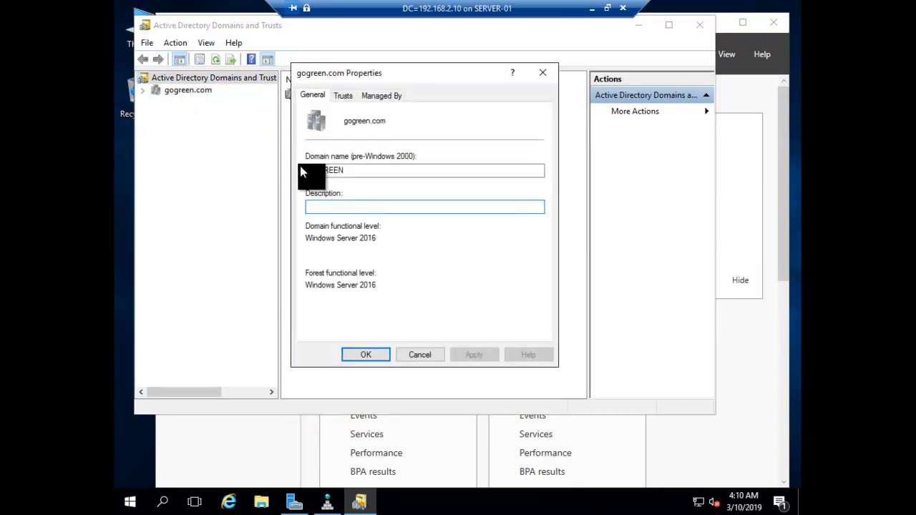
{"action": "left_click", "coordinate": [342, 94]}
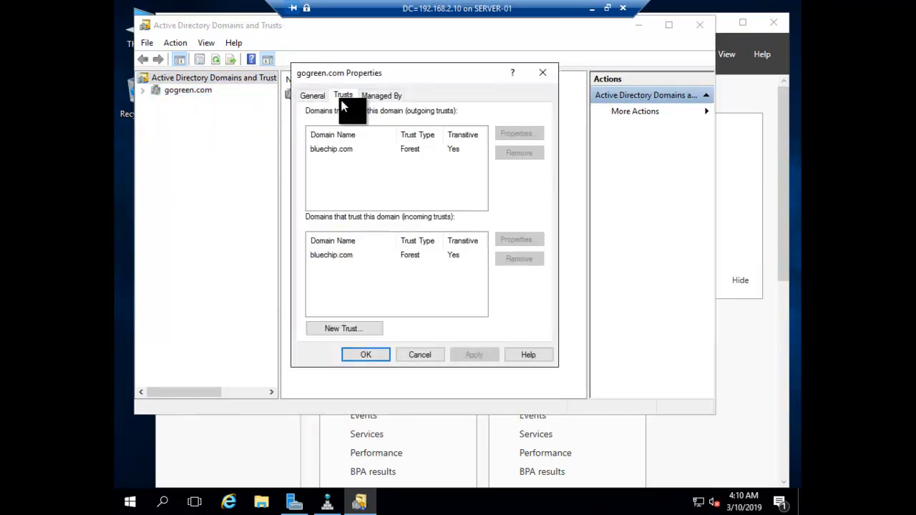
{"action": "left_click", "coordinate": [420, 356]}
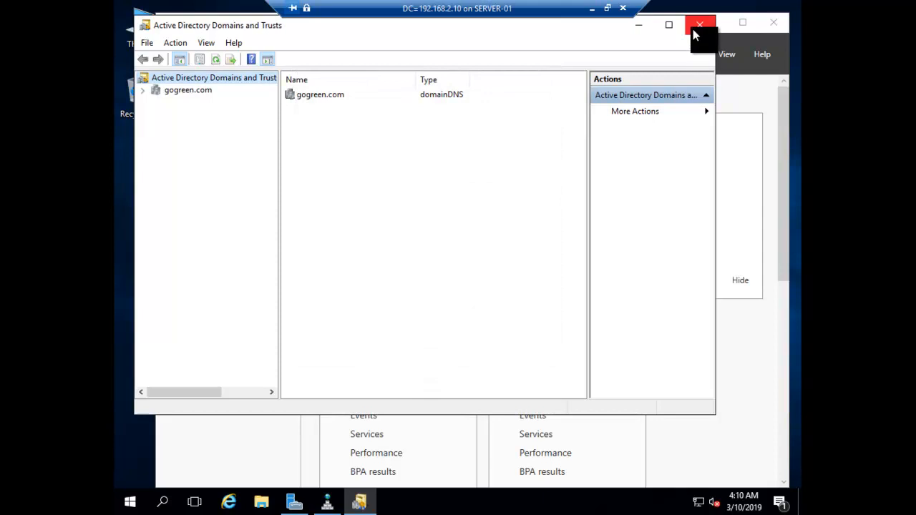
{"action": "left_click", "coordinate": [592, 12]}
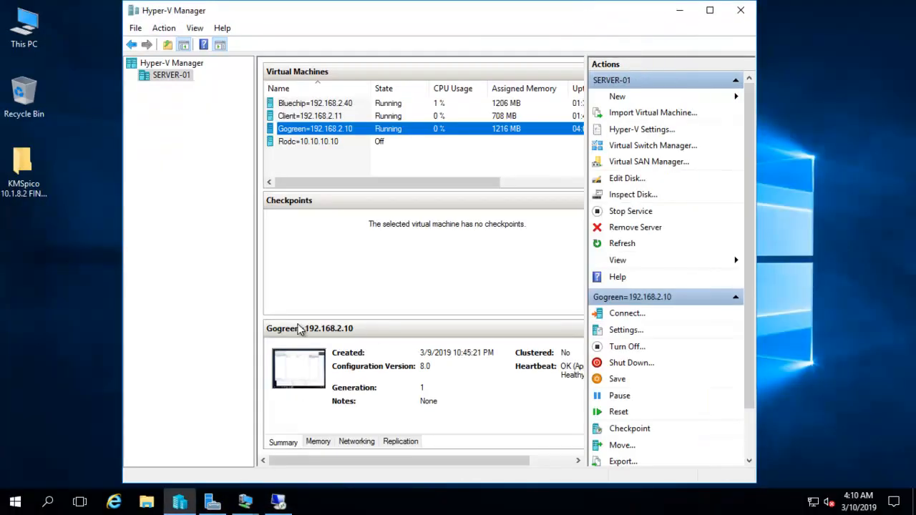
Step: Connect to Bluechip, refresh the DC-02 DNS server, minimize DNS Manager and view full screen
{"action": "double_click", "coordinate": [292, 102]}
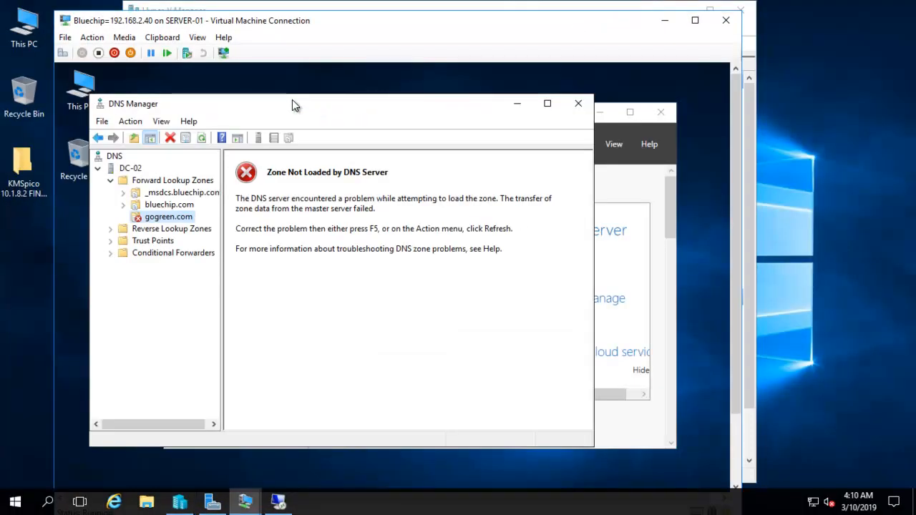
{"action": "right_click", "coordinate": [130, 167]}
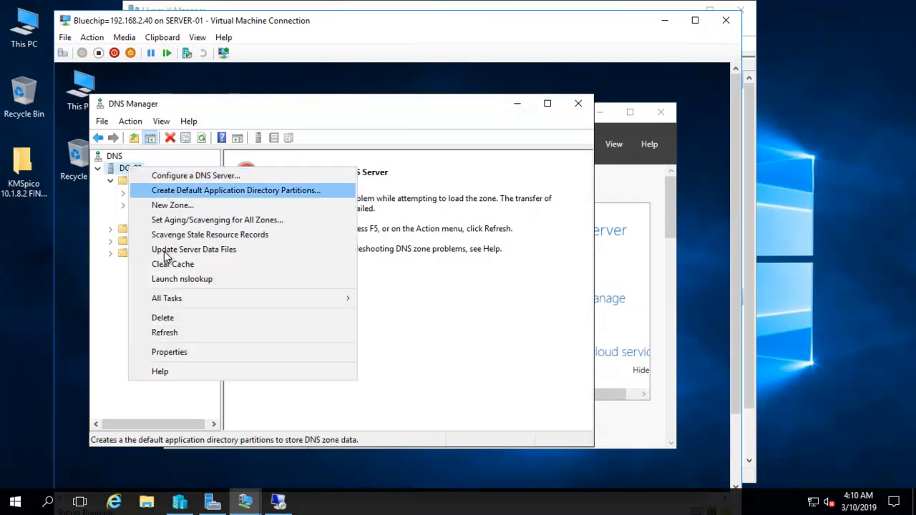
{"action": "left_click", "coordinate": [163, 334]}
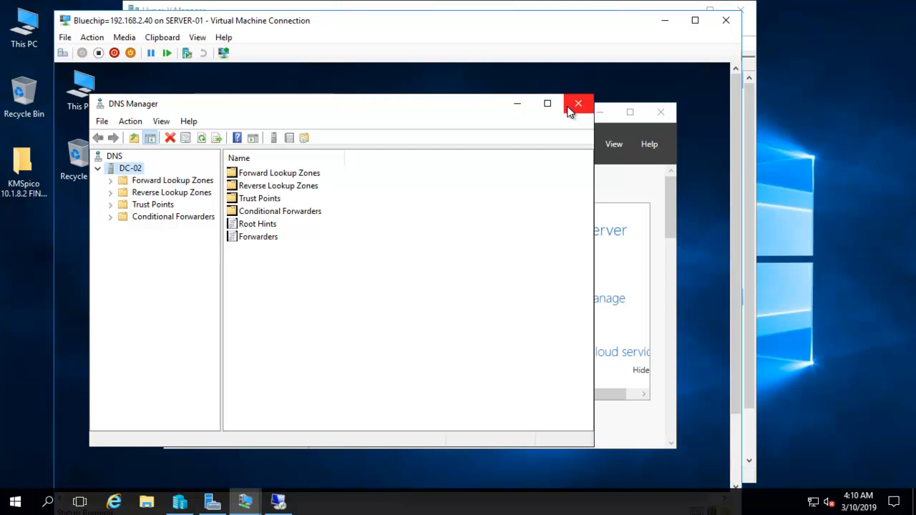
{"action": "left_click", "coordinate": [516, 105]}
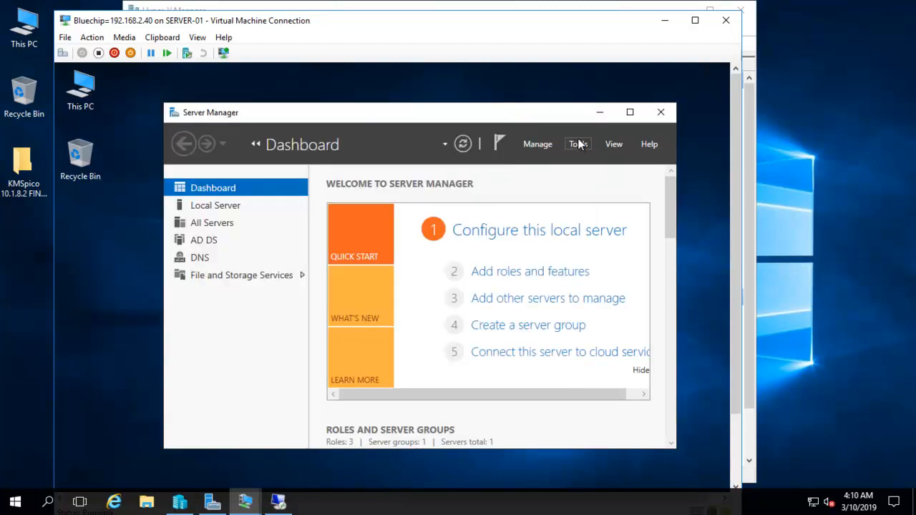
{"action": "left_click", "coordinate": [197, 38]}
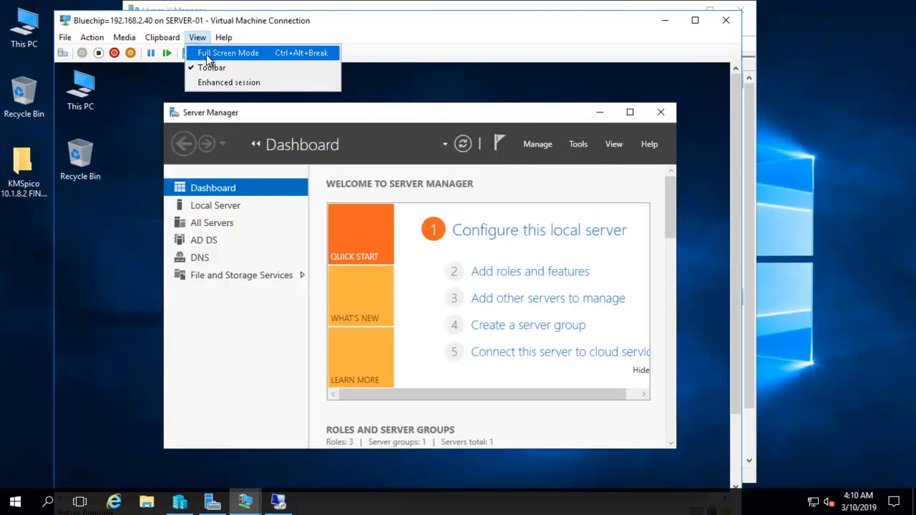
{"action": "left_click", "coordinate": [214, 54]}
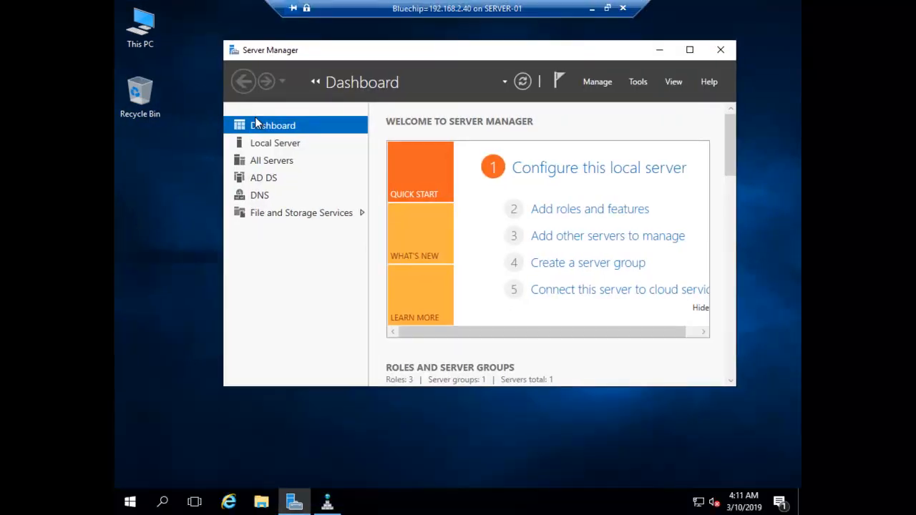
{"action": "left_click", "coordinate": [636, 81]}
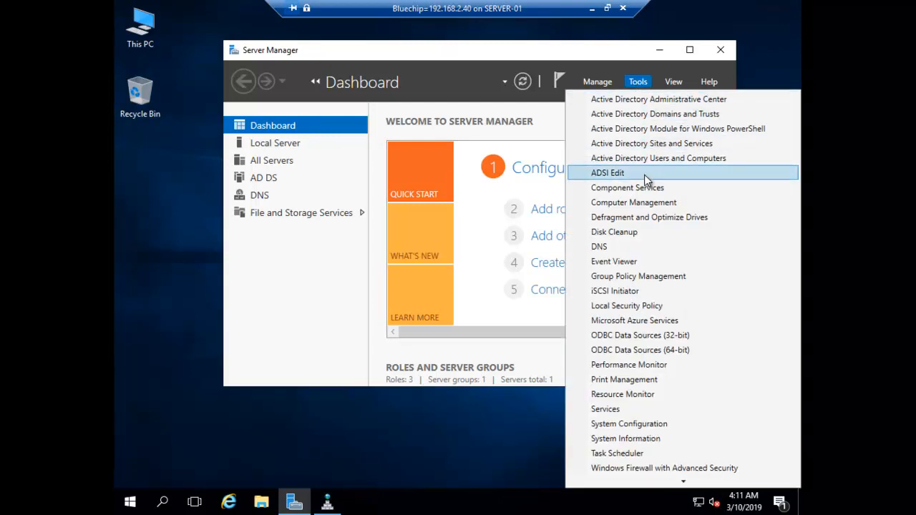
Step: Launch Active Directory Domains and Trusts on Bluechip and refresh the domains tree
{"action": "left_click", "coordinate": [645, 117]}
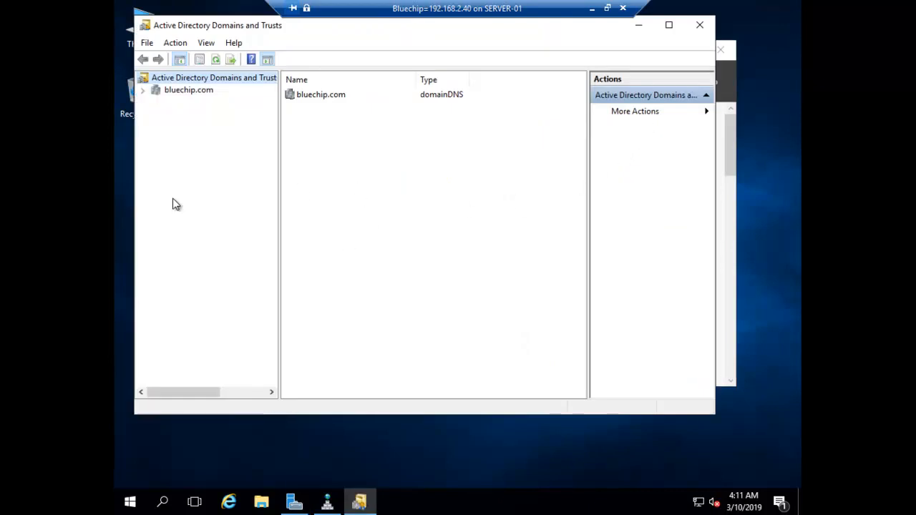
{"action": "right_click", "coordinate": [166, 91]}
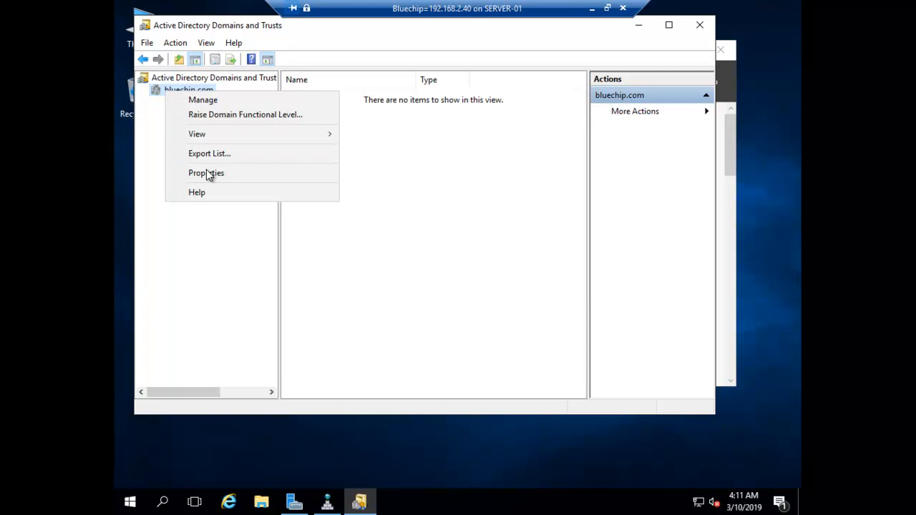
{"action": "right_click", "coordinate": [178, 78]}
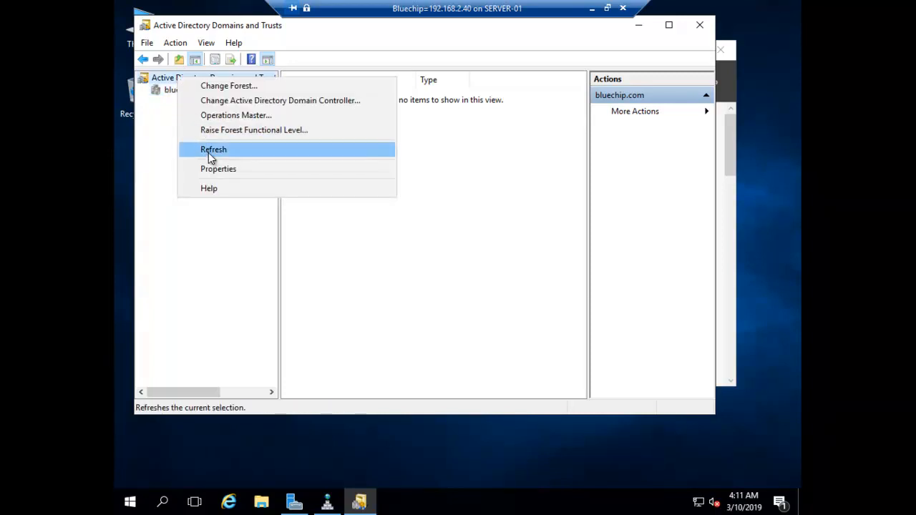
{"action": "left_click", "coordinate": [208, 153]}
Step: Inspect bluechip.com's outgoing and incoming gogreen.com trusts in its Trusts properties, then close them
{"action": "left_click", "coordinate": [181, 96]}
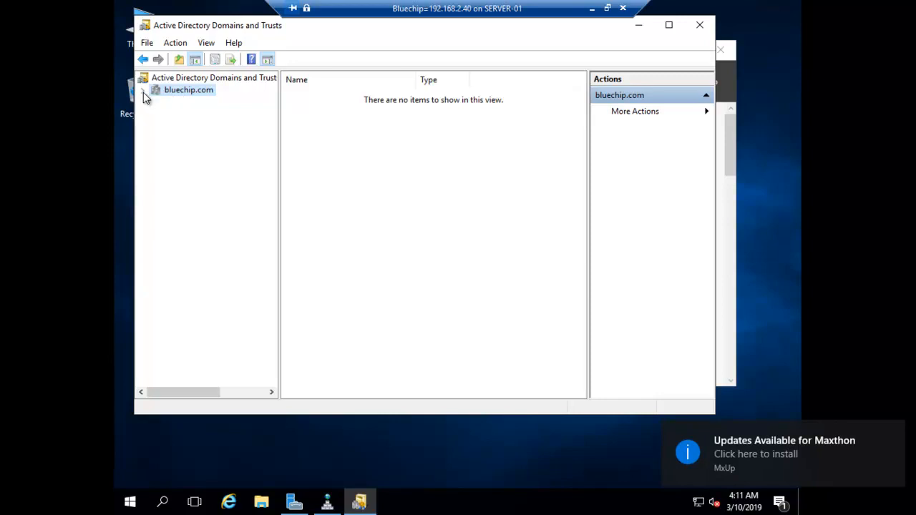
{"action": "right_click", "coordinate": [163, 92]}
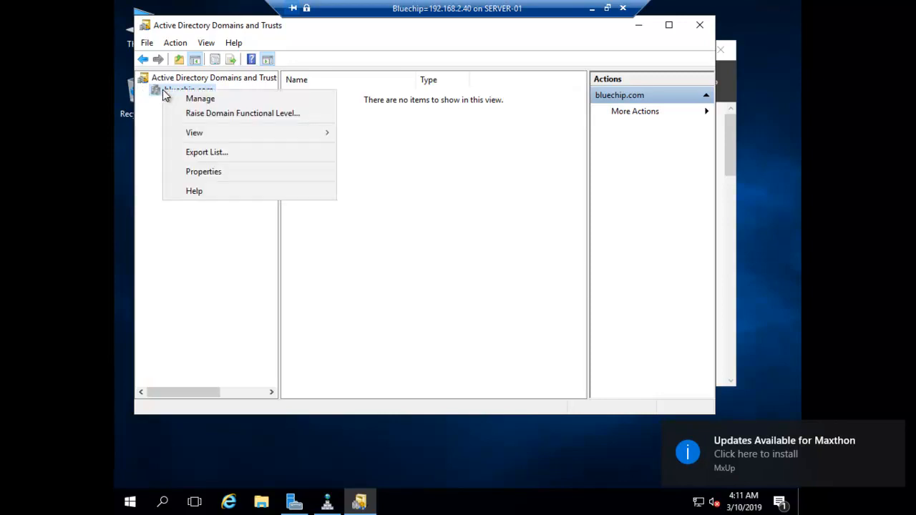
{"action": "left_click", "coordinate": [196, 172]}
{"action": "left_click", "coordinate": [347, 95]}
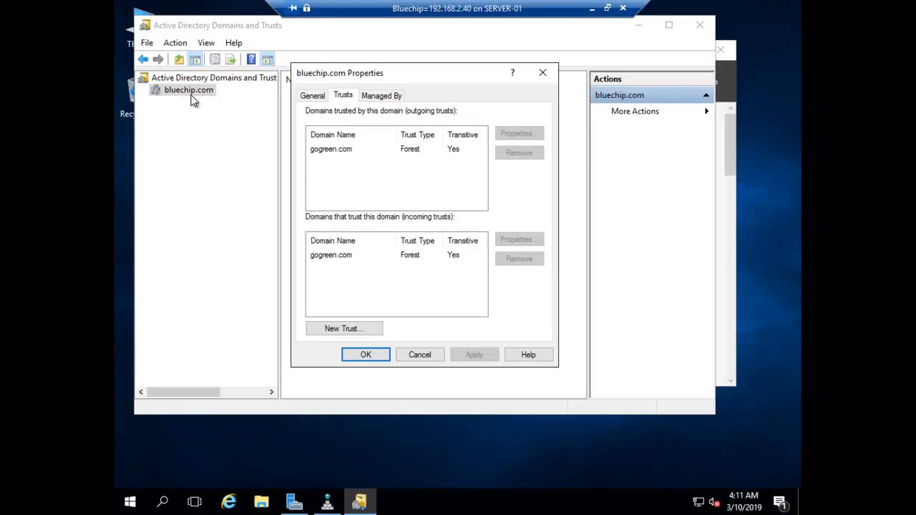
{"action": "left_click", "coordinate": [329, 151]}
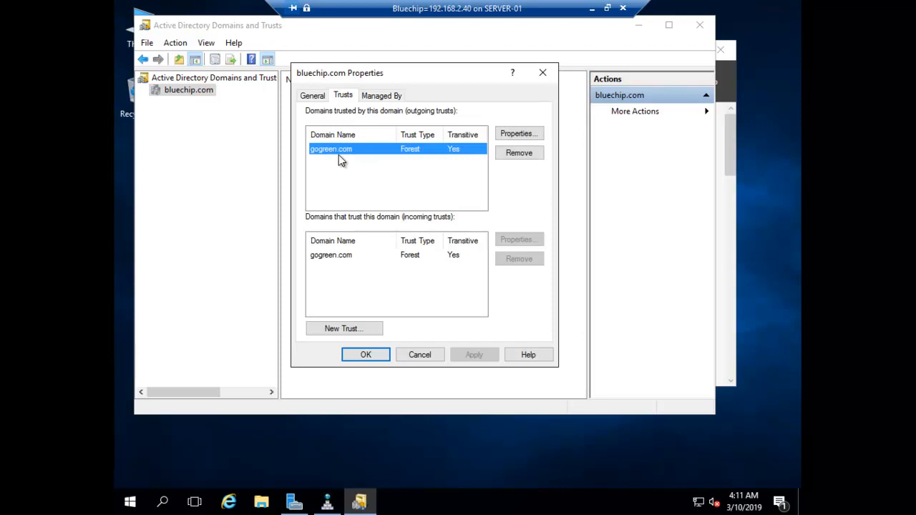
{"action": "left_click", "coordinate": [333, 259]}
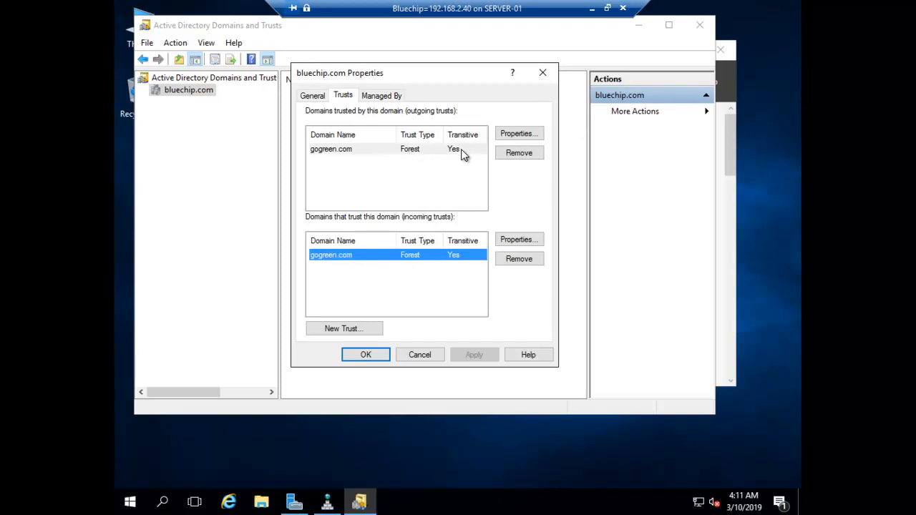
{"action": "left_click", "coordinate": [365, 355]}
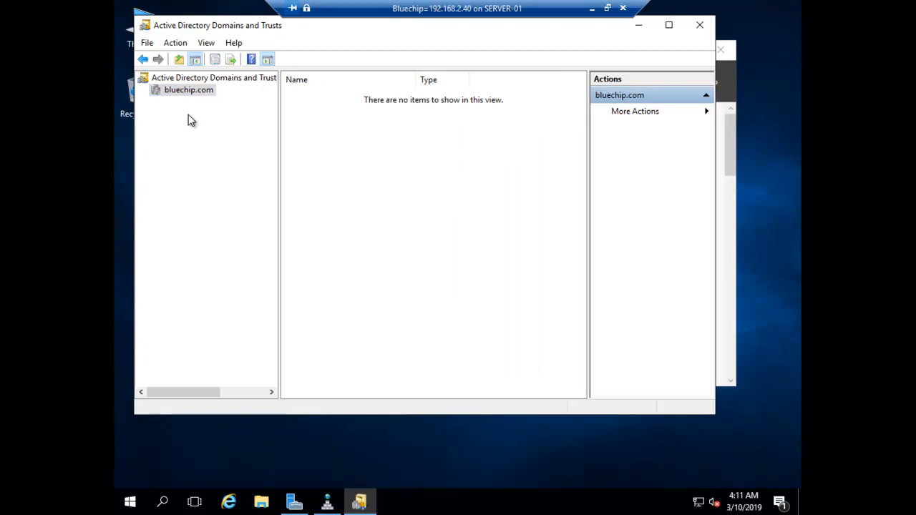
Step: Refresh the domains and trusts tree twice more from the root node
{"action": "right_click", "coordinate": [165, 79]}
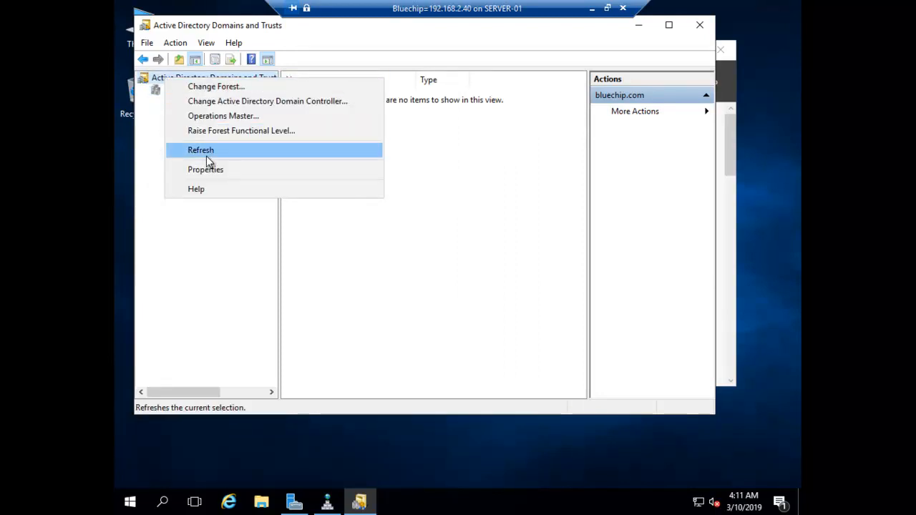
{"action": "left_click", "coordinate": [207, 155]}
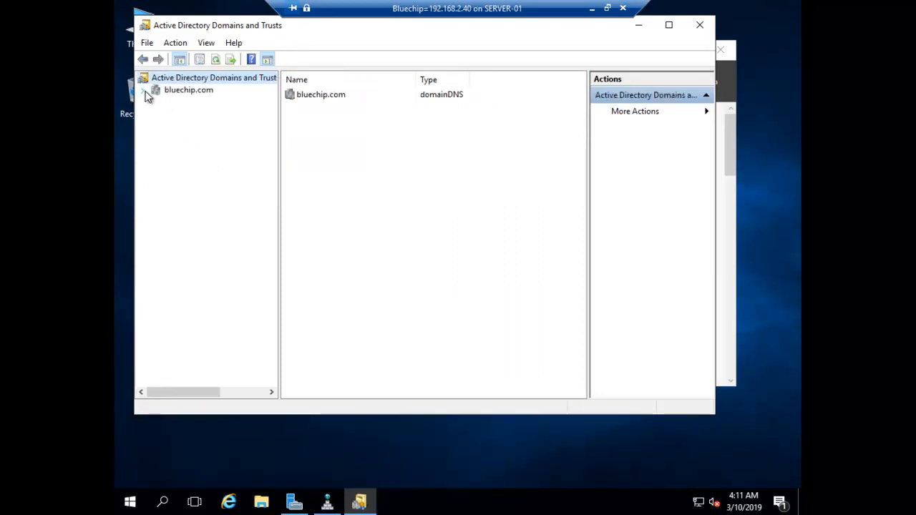
{"action": "left_click", "coordinate": [167, 90]}
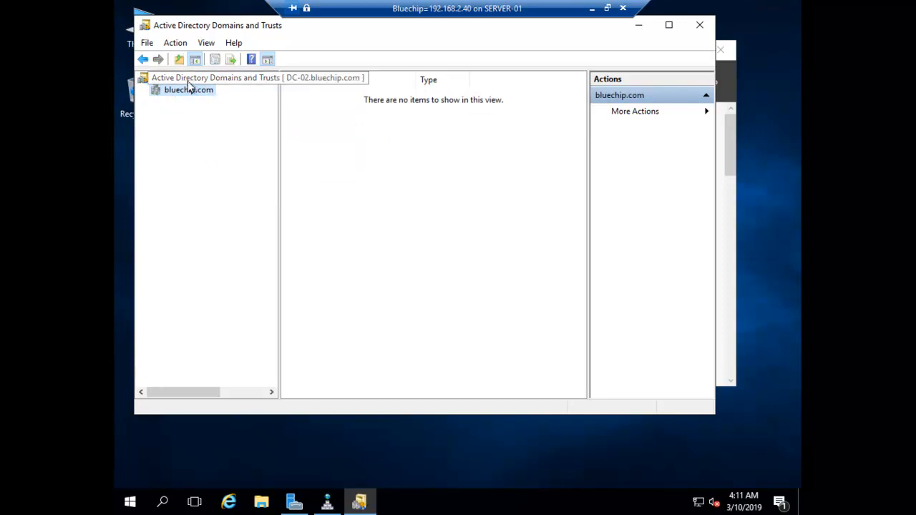
{"action": "right_click", "coordinate": [177, 78]}
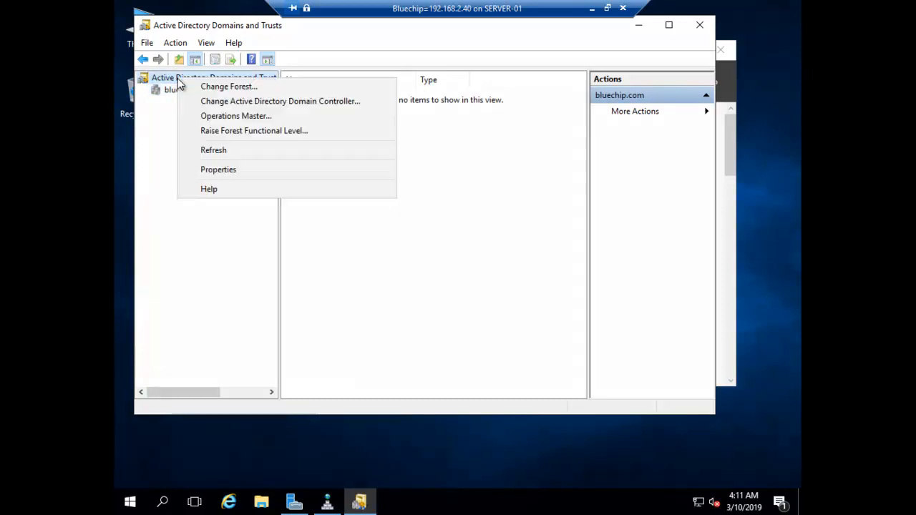
{"action": "left_click", "coordinate": [214, 150]}
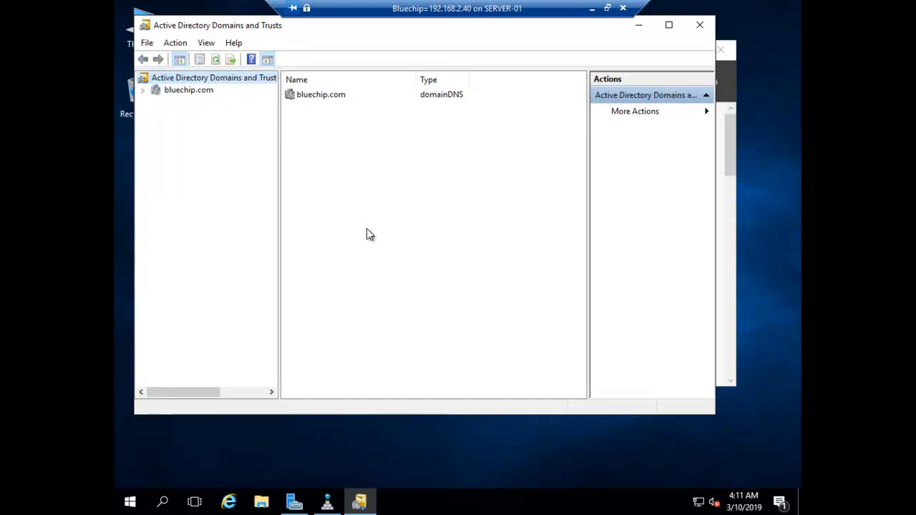
Step: Close Active Directory Domains and Trusts and launch Active Directory Users and Computers
{"action": "left_click", "coordinate": [699, 27]}
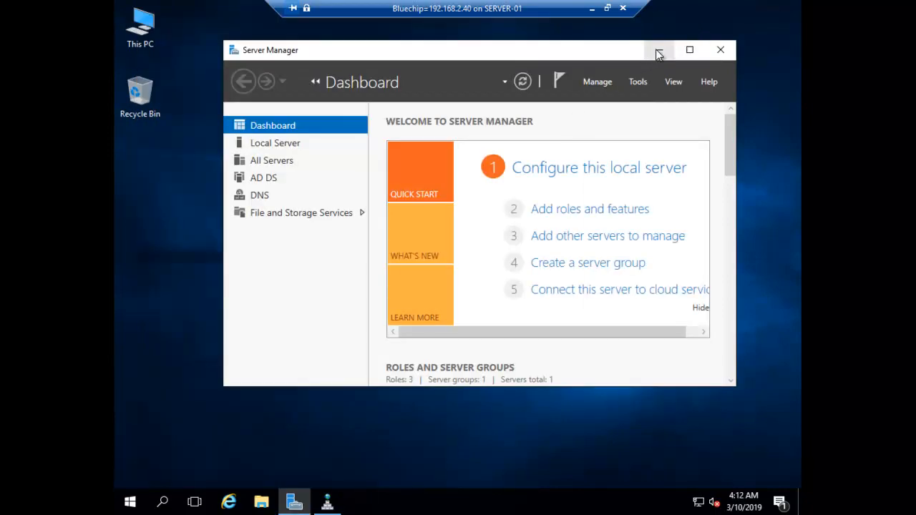
{"action": "left_click", "coordinate": [659, 51]}
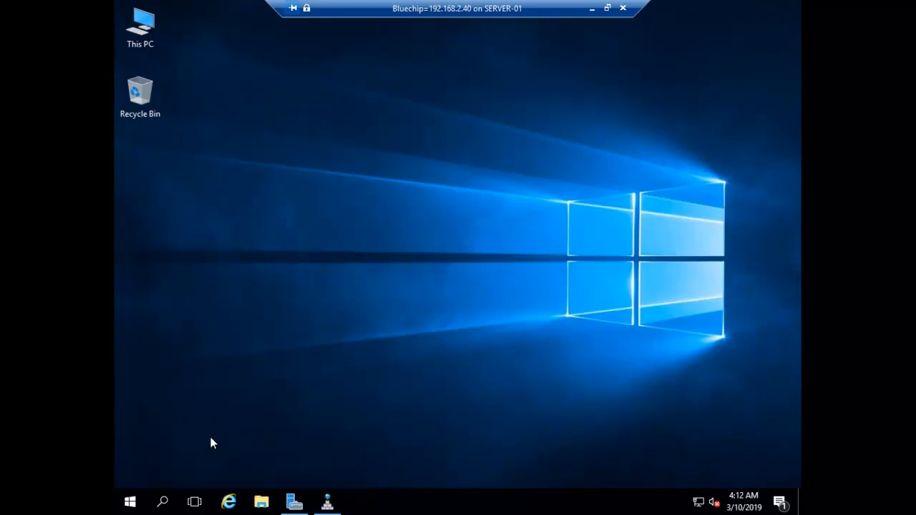
{"action": "left_click", "coordinate": [293, 503]}
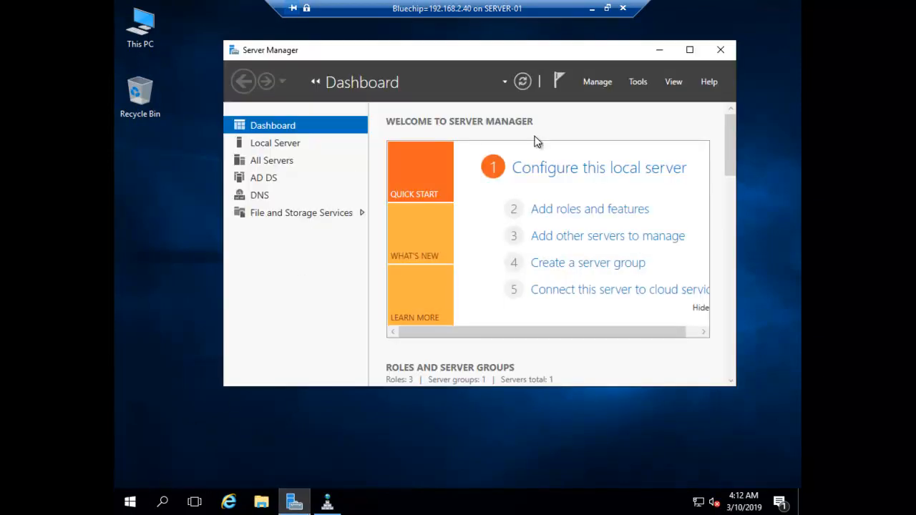
{"action": "left_click", "coordinate": [635, 83]}
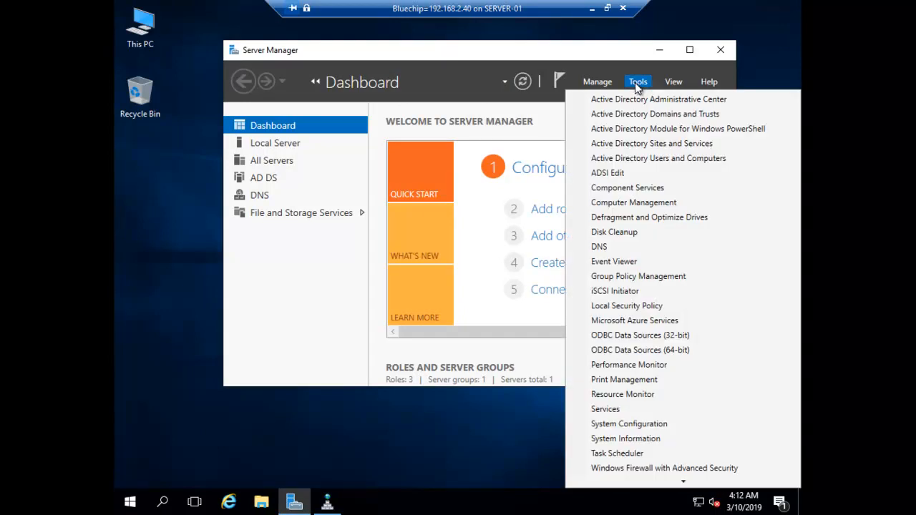
{"action": "left_click", "coordinate": [644, 158]}
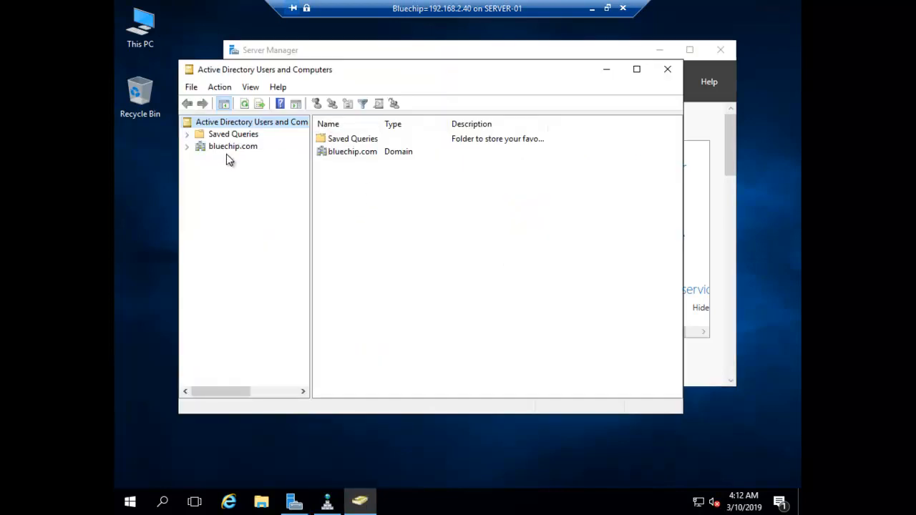
Step: Add an organizational unit named Bluechip_Users under bluechip.com
{"action": "left_click", "coordinate": [188, 147]}
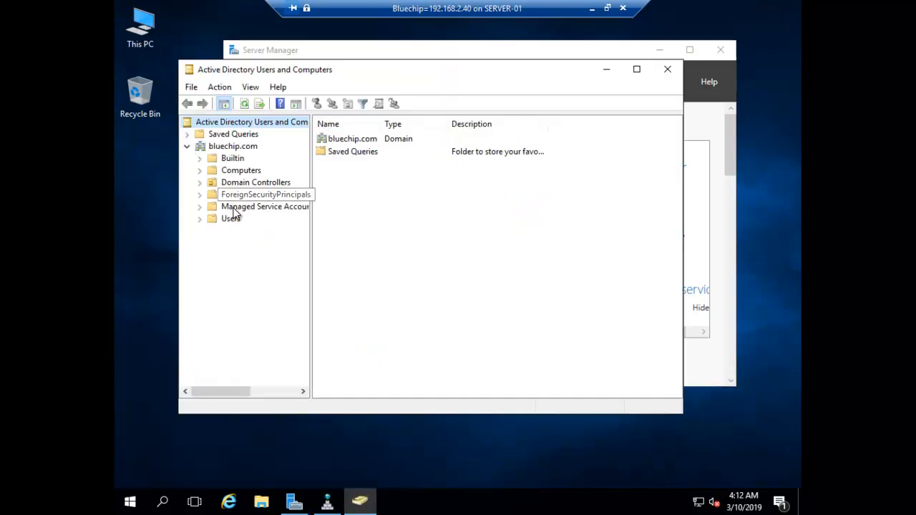
{"action": "left_click", "coordinate": [213, 147]}
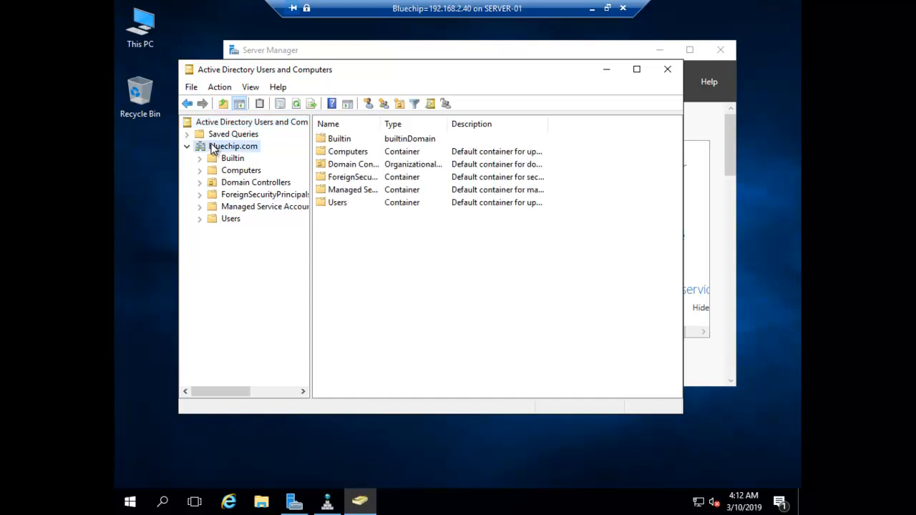
{"action": "right_click", "coordinate": [213, 147]}
{"action": "mouse_move", "coordinate": [333, 242]}
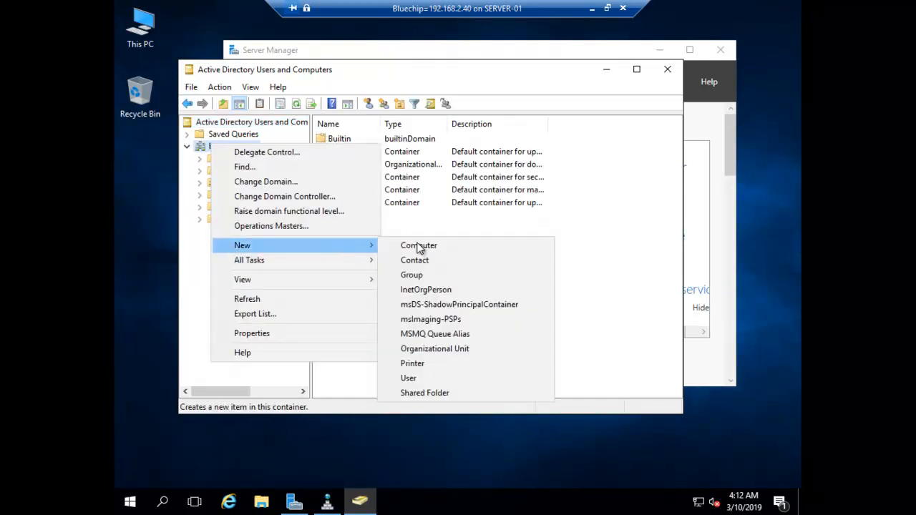
{"action": "left_click", "coordinate": [428, 350]}
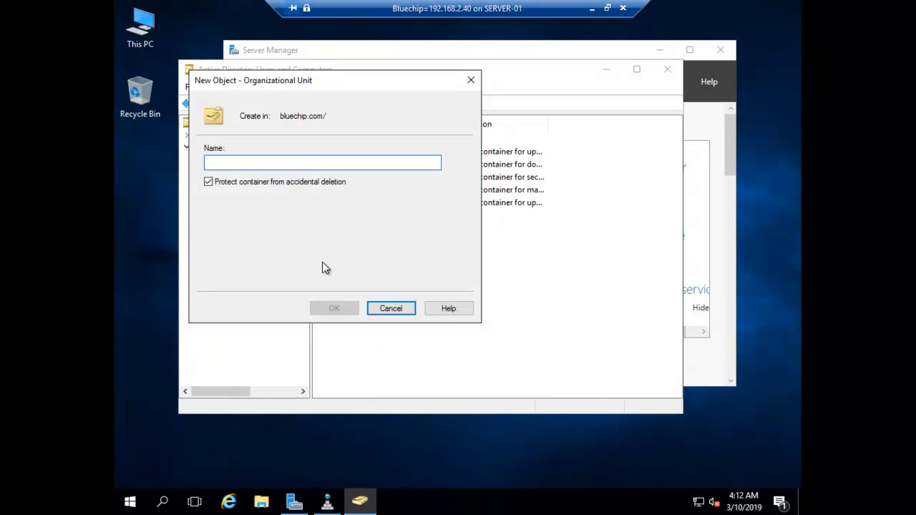
{"action": "type", "text": "Bluechip_"}
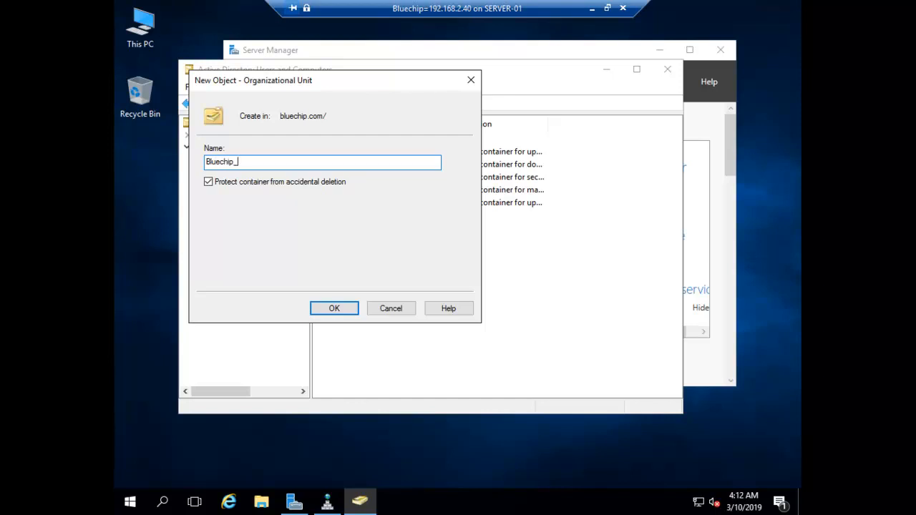
{"action": "type", "text": "Users"}
{"action": "key", "text": "Return"}
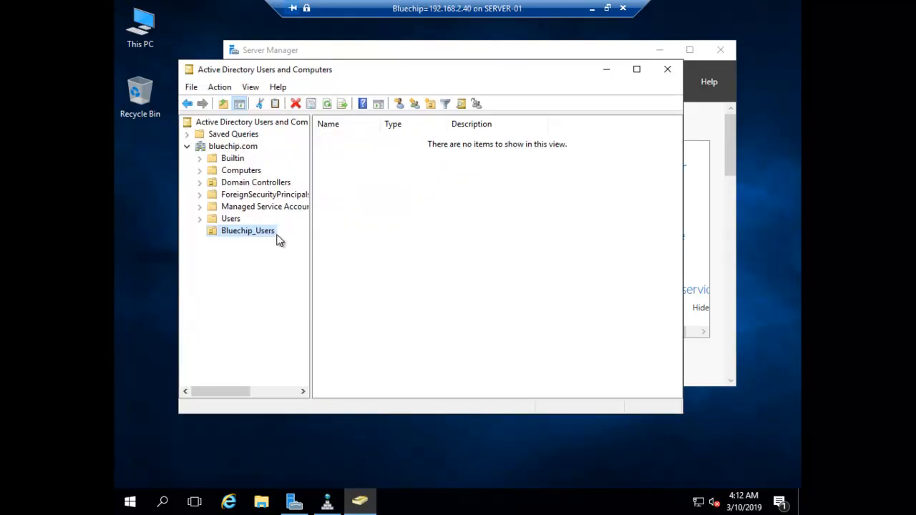
Step: Create user blue1 in Bluechip_Users with a password, without forcing a change at next logon
{"action": "right_click", "coordinate": [244, 234]}
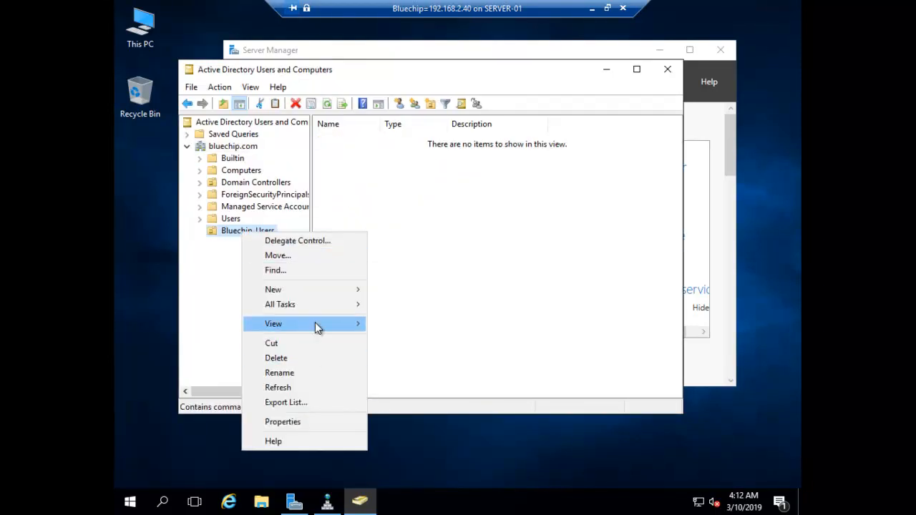
{"action": "mouse_move", "coordinate": [331, 287]}
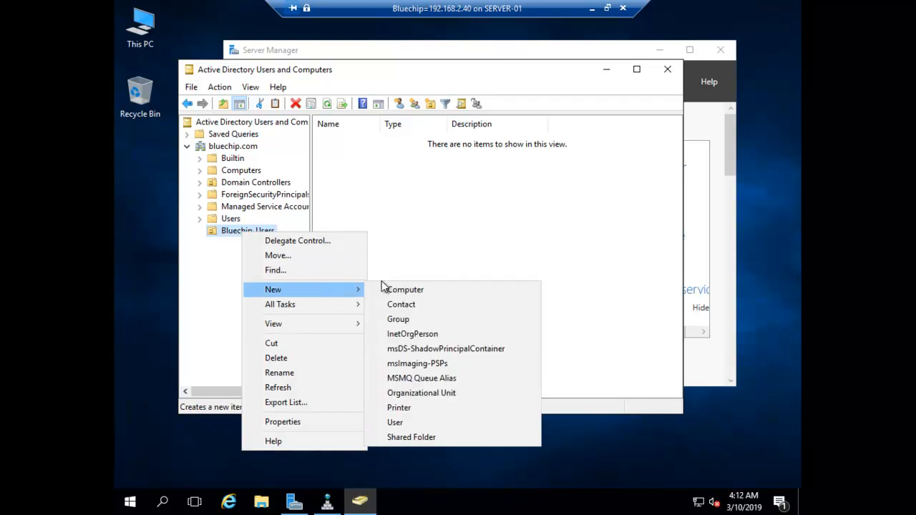
{"action": "left_click", "coordinate": [399, 422]}
{"action": "type", "text": "blue1"}
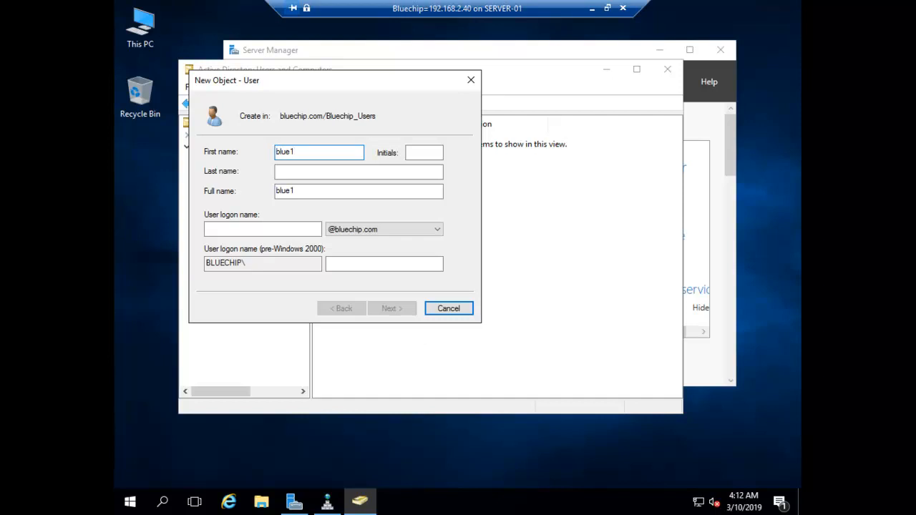
{"action": "key", "text": "Tab"}
{"action": "key", "text": "Tab"}
{"action": "key", "text": "Tab"}
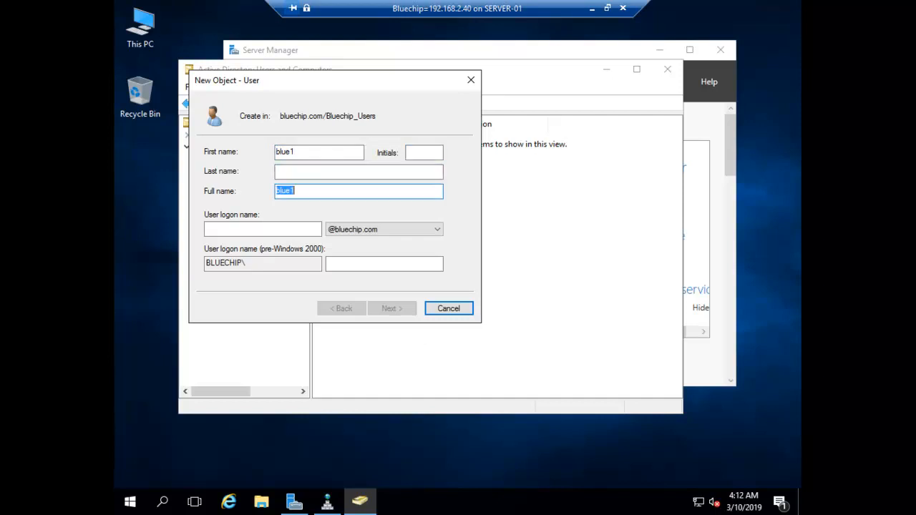
{"action": "key", "text": "Tab"}
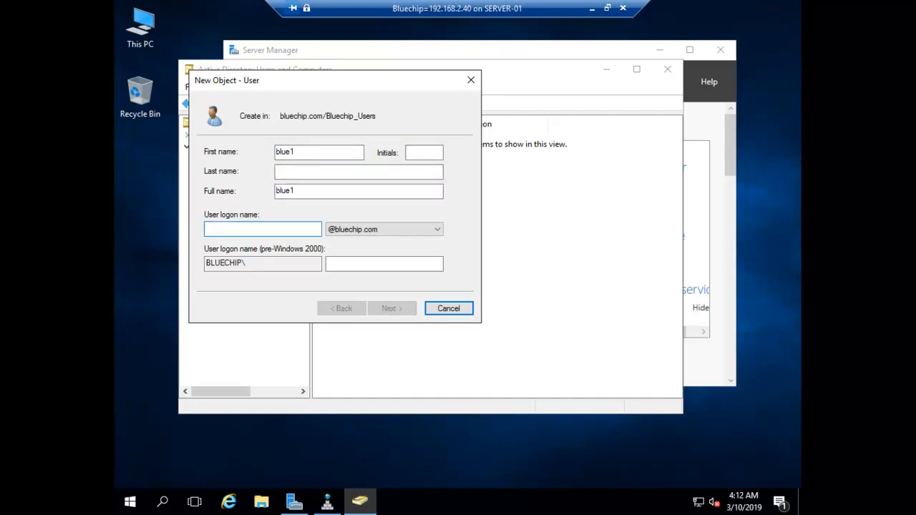
{"action": "type", "text": "blue1"}
{"action": "key", "text": "Return"}
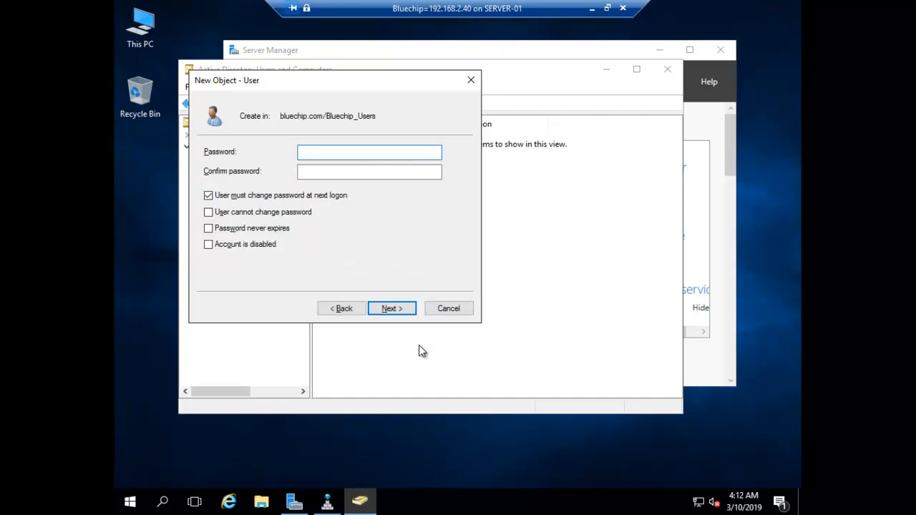
{"action": "type", "text": "Pa"}
{"action": "key", "text": "Tab"}
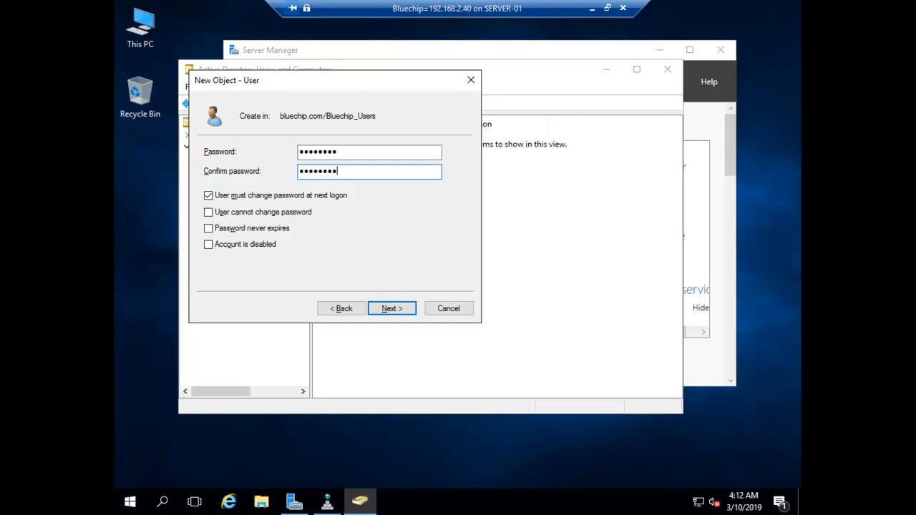
{"action": "left_click", "coordinate": [208, 195]}
{"action": "left_click", "coordinate": [388, 309]}
{"action": "left_click", "coordinate": [400, 313]}
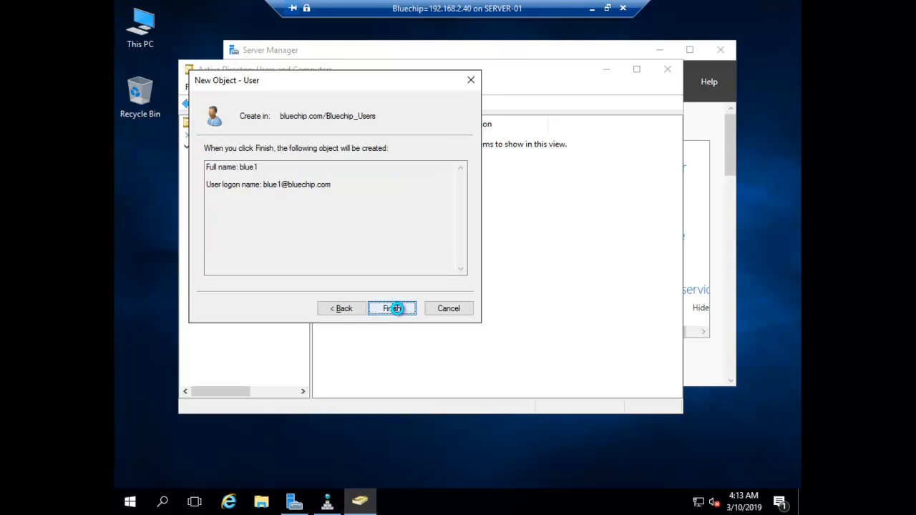
Step: Copy blue1 to create user blue2 with its own password
{"action": "right_click", "coordinate": [344, 142]}
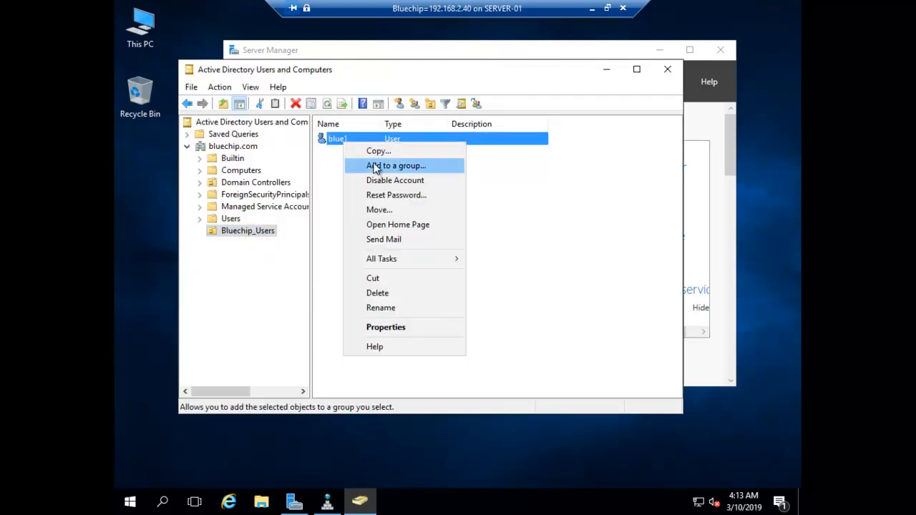
{"action": "left_click", "coordinate": [374, 153]}
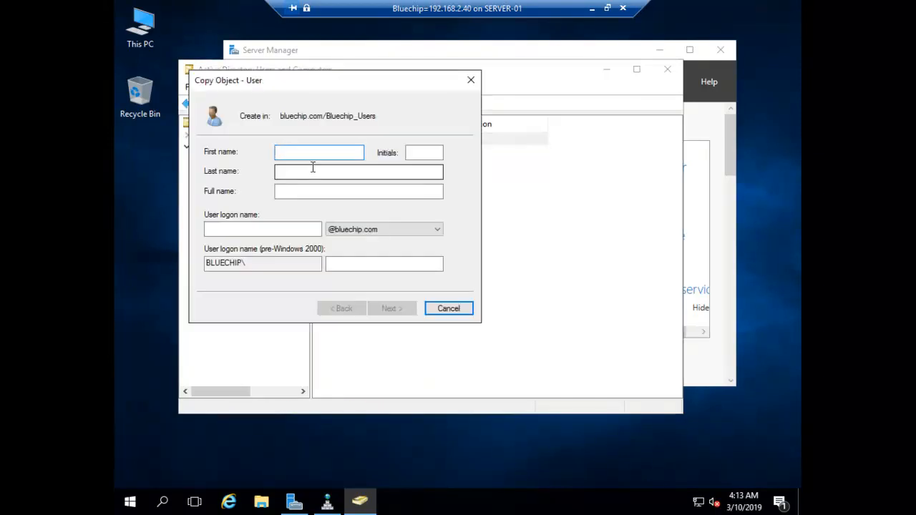
{"action": "type", "text": "blue"}
{"action": "key", "text": "Tab"}
{"action": "key", "text": "Tab"}
{"action": "key", "text": "Tab"}
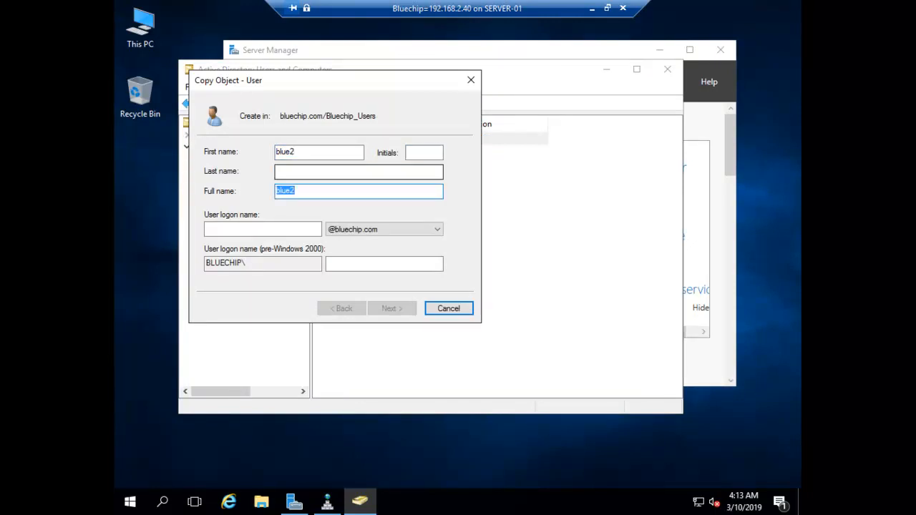
{"action": "key", "text": "Tab"}
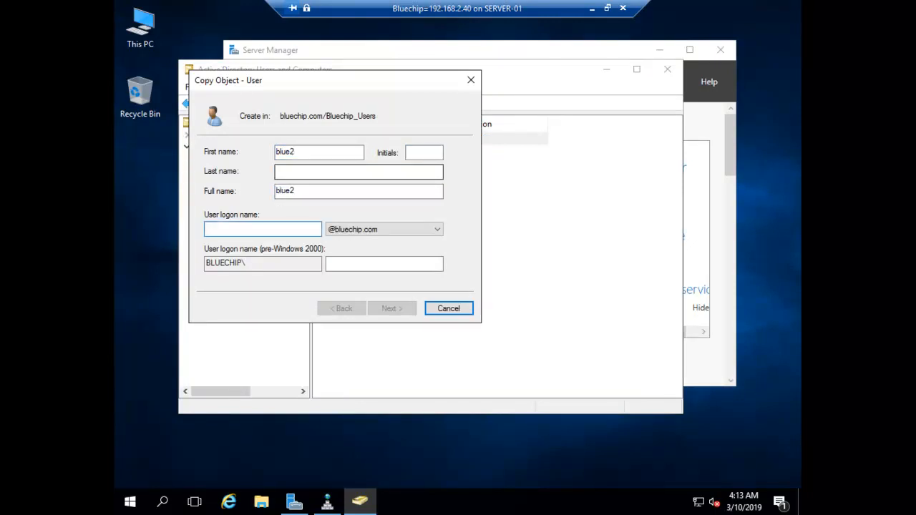
{"action": "type", "text": "blue2"}
{"action": "key", "text": "Return"}
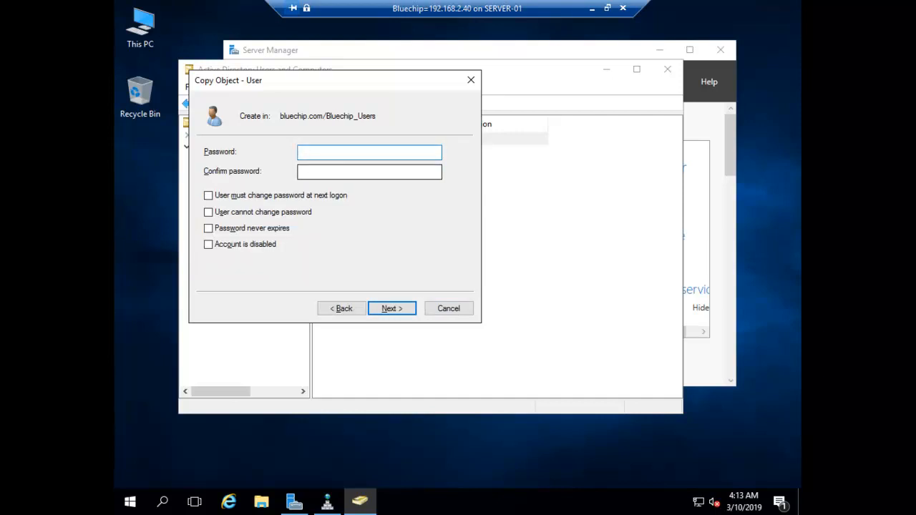
{"action": "type", "text": "••••••••"}
{"action": "key", "text": "Tab"}
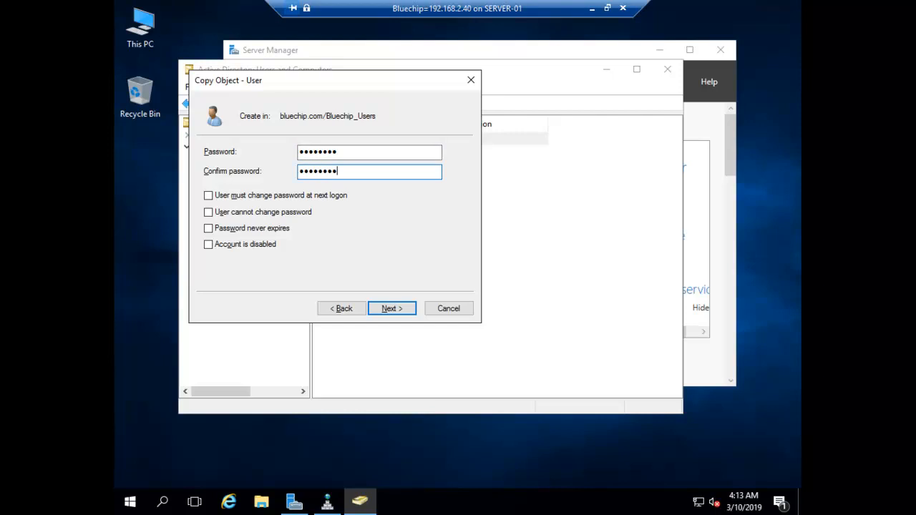
{"action": "left_click", "coordinate": [391, 312]}
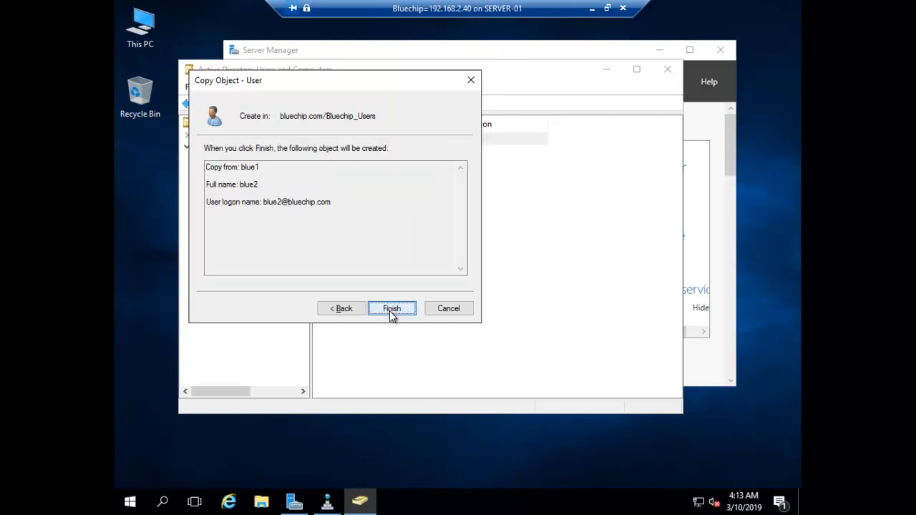
{"action": "left_click", "coordinate": [392, 312]}
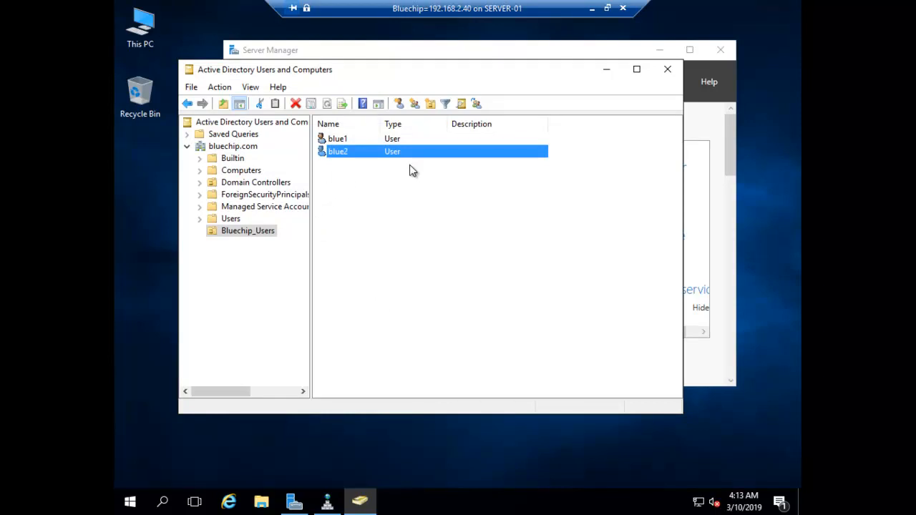
Step: Switch to the Gogreen VM full screen and launch Active Directory Users and Computers
{"action": "left_click", "coordinate": [591, 13]}
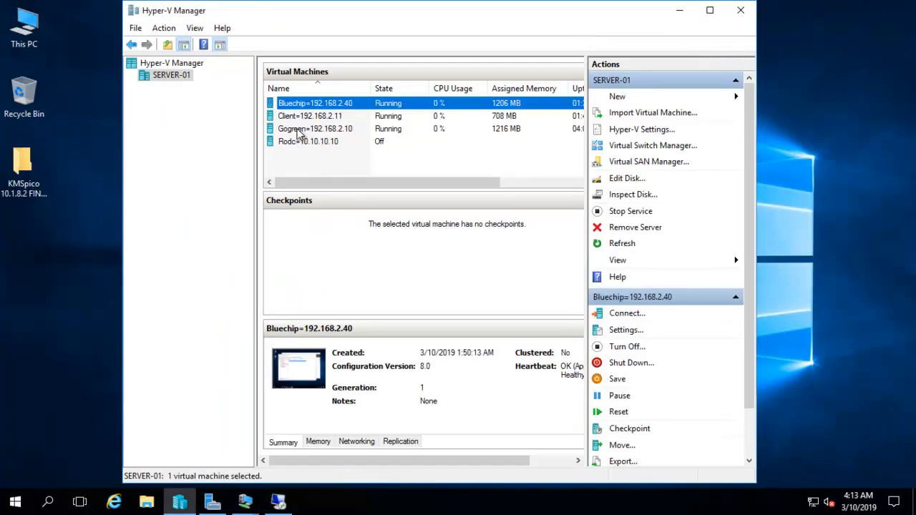
{"action": "double_click", "coordinate": [297, 131]}
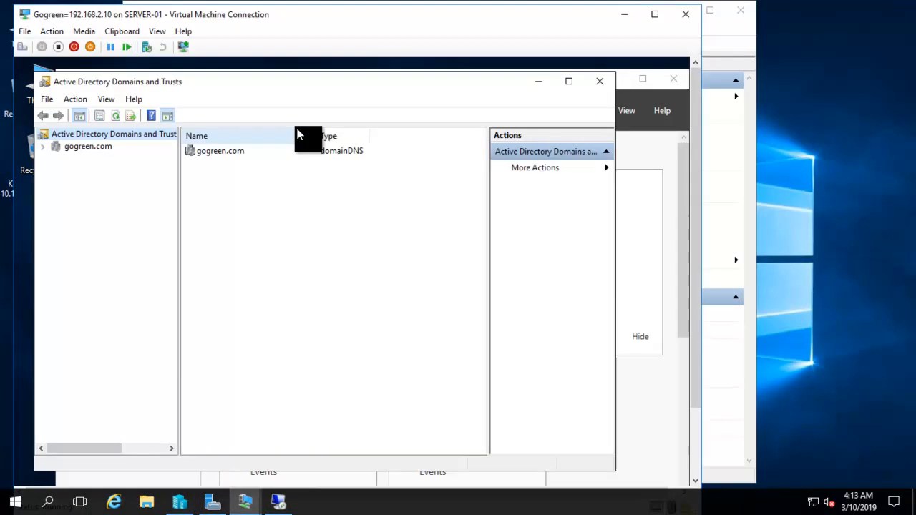
{"action": "left_click", "coordinate": [599, 83]}
{"action": "left_click", "coordinate": [589, 110]}
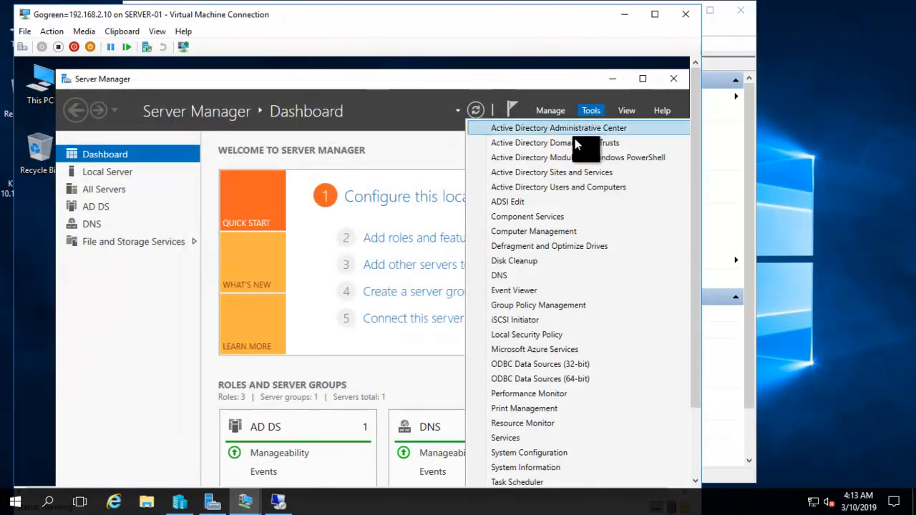
{"action": "left_click", "coordinate": [551, 187]}
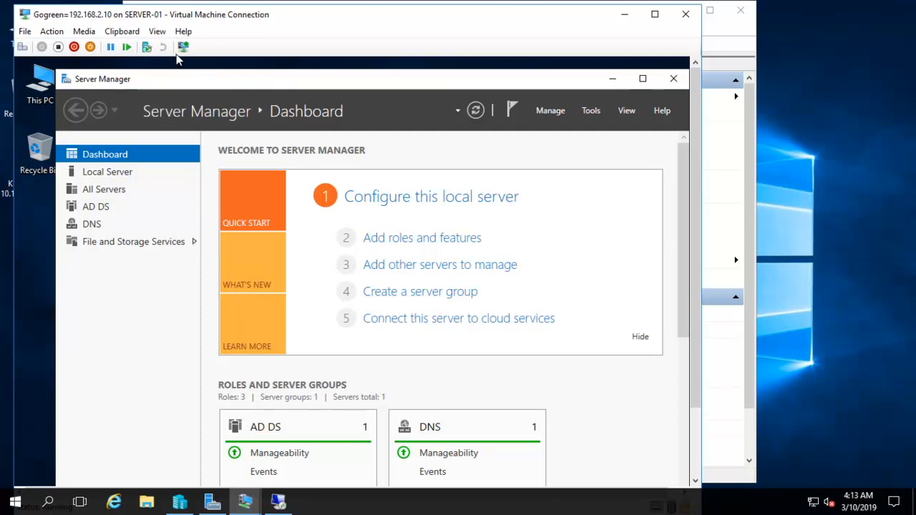
{"action": "left_click", "coordinate": [157, 31]}
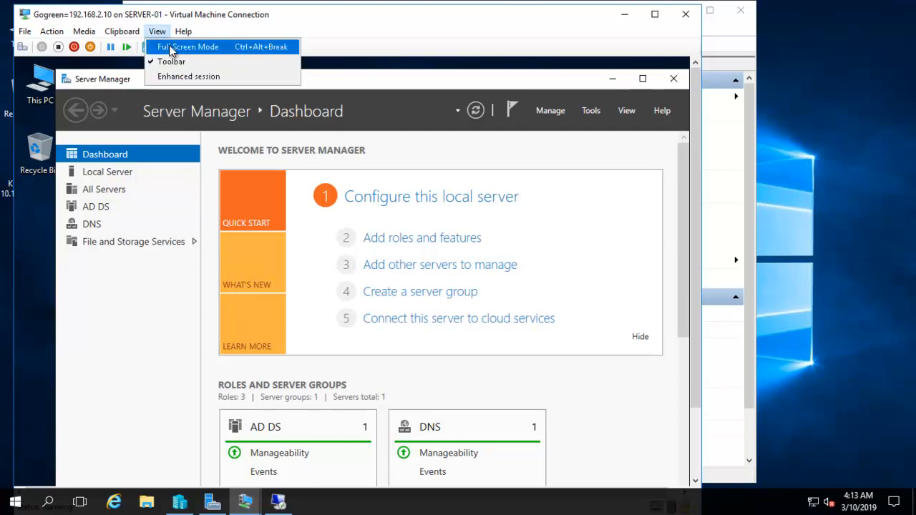
{"action": "left_click", "coordinate": [171, 47]}
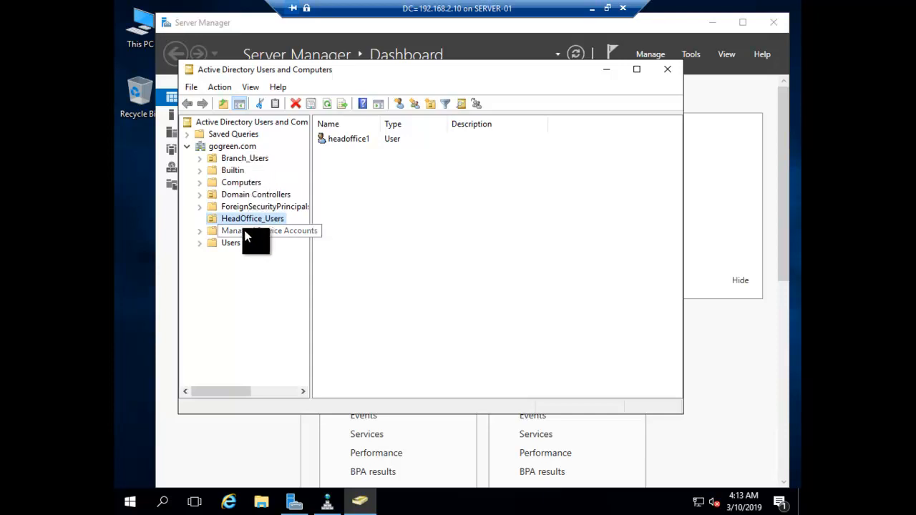
Step: Add an organizational unit named Gogreen_Users under gogreen.com
{"action": "right_click", "coordinate": [215, 146]}
{"action": "mouse_move", "coordinate": [335, 252]}
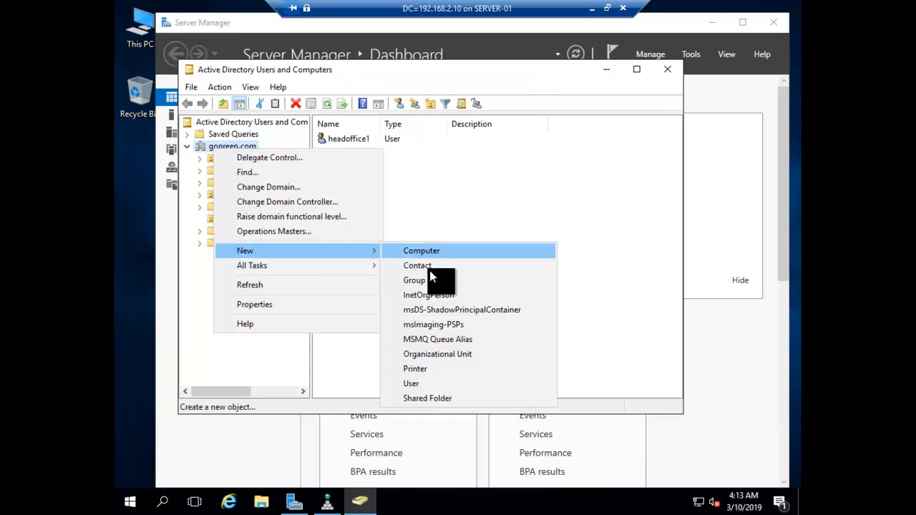
{"action": "left_click", "coordinate": [441, 353]}
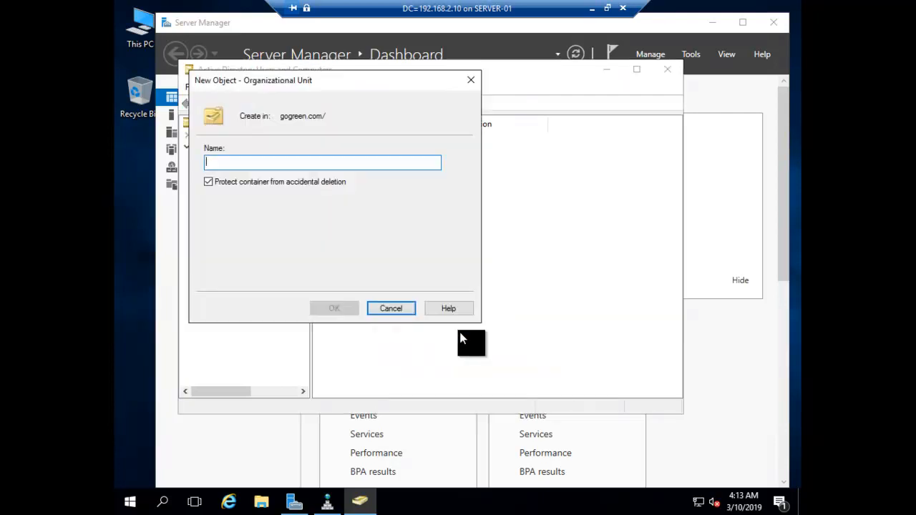
{"action": "type", "text": "Gogreen"}
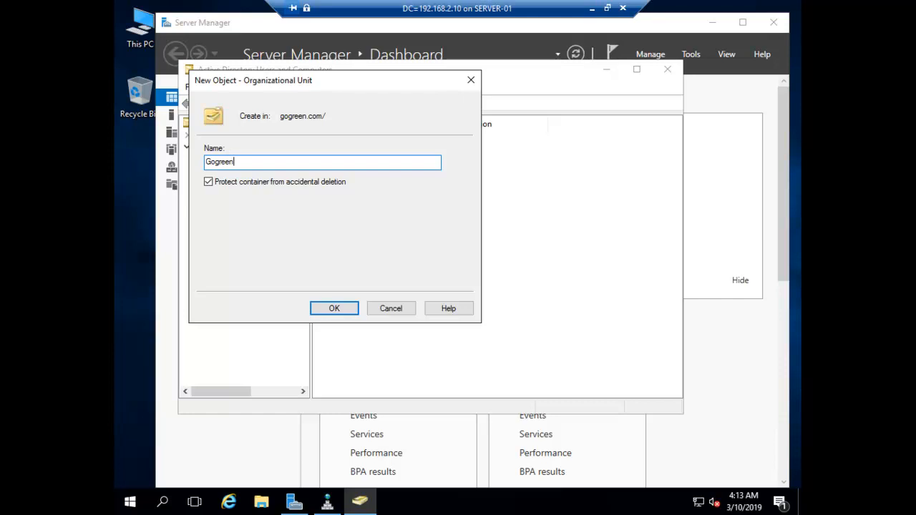
{"action": "type", "text": "_Users"}
{"action": "key", "text": "Return"}
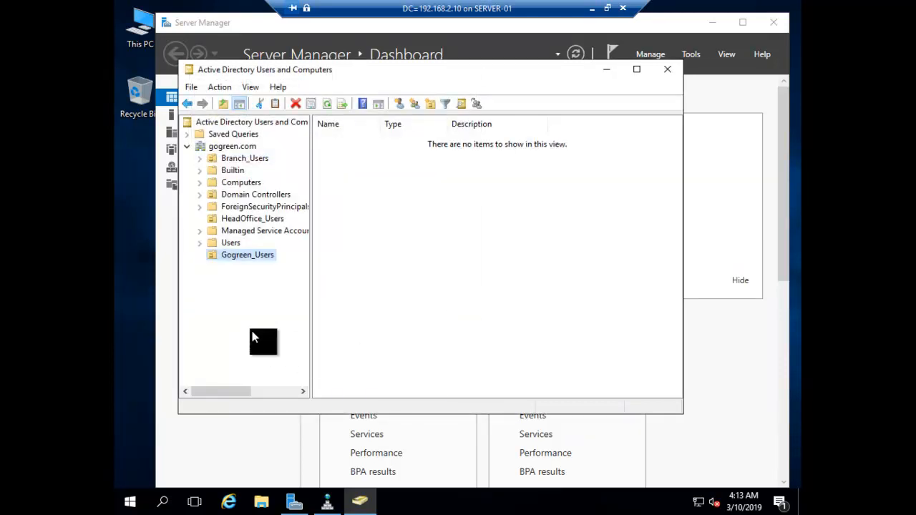
Step: Create user green1 in Gogreen_Users with a password, without forcing a change at next logon
{"action": "right_click", "coordinate": [250, 257]}
{"action": "mouse_move", "coordinate": [355, 315]}
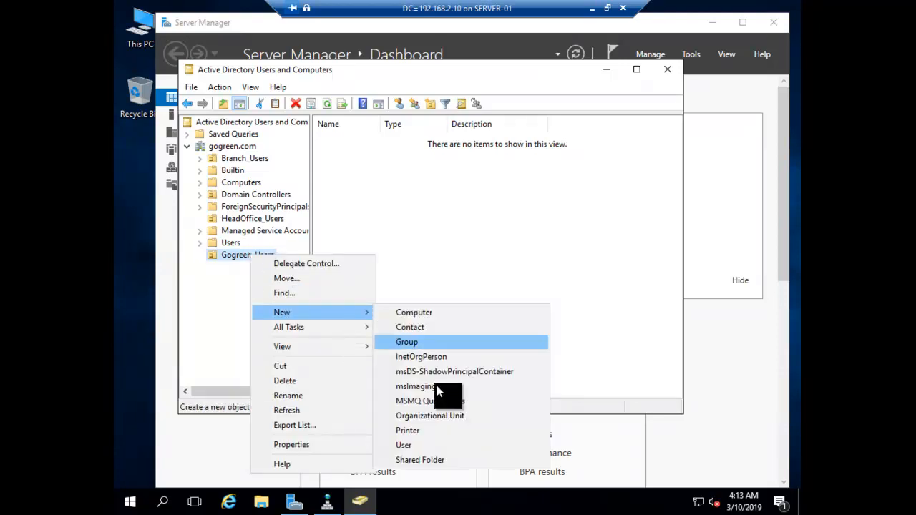
{"action": "left_click", "coordinate": [405, 445]}
{"action": "type", "text": "green1"}
{"action": "key", "text": "Tab"}
{"action": "key", "text": "Tab"}
{"action": "key", "text": "Tab"}
{"action": "key", "text": "Tab"}
{"action": "type", "text": "green1"}
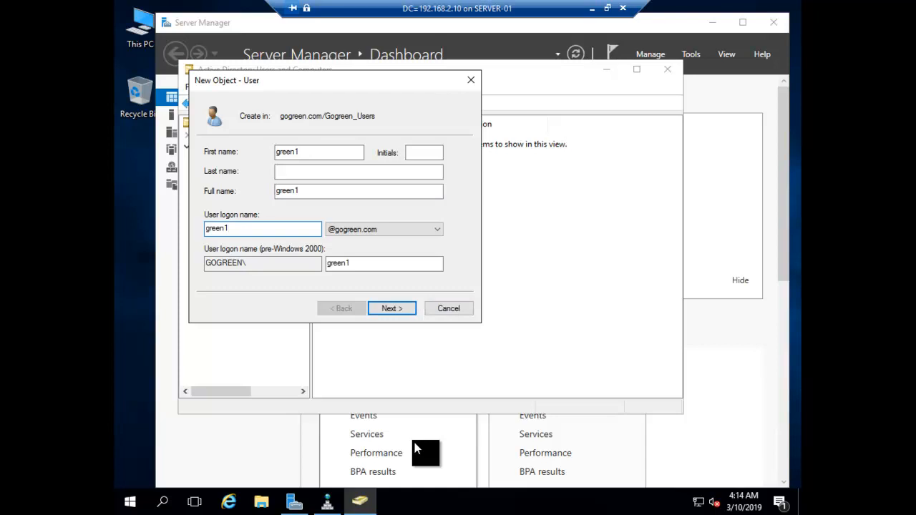
{"action": "left_click", "coordinate": [388, 307]}
{"action": "type", "text": "•••"}
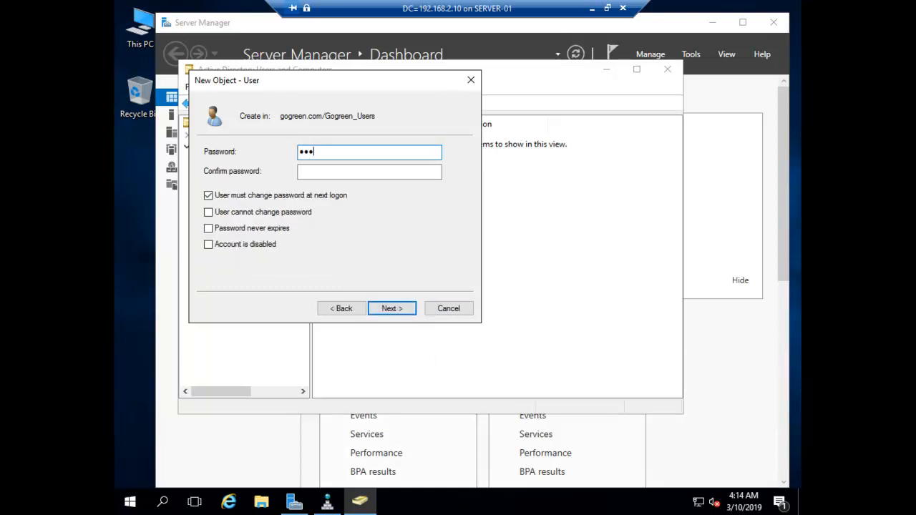
{"action": "type", "text": "•••••"}
{"action": "key", "text": "Tab"}
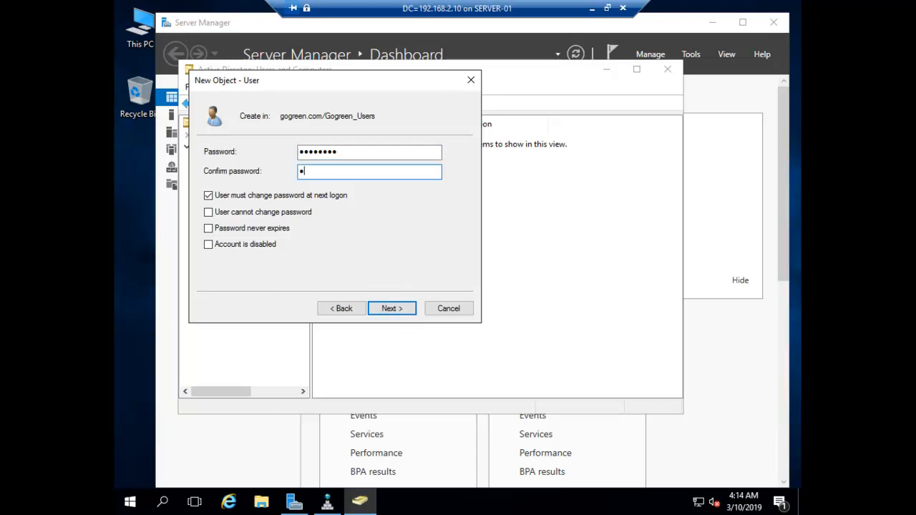
{"action": "type", "text": "••••••••"}
{"action": "left_click", "coordinate": [206, 195]}
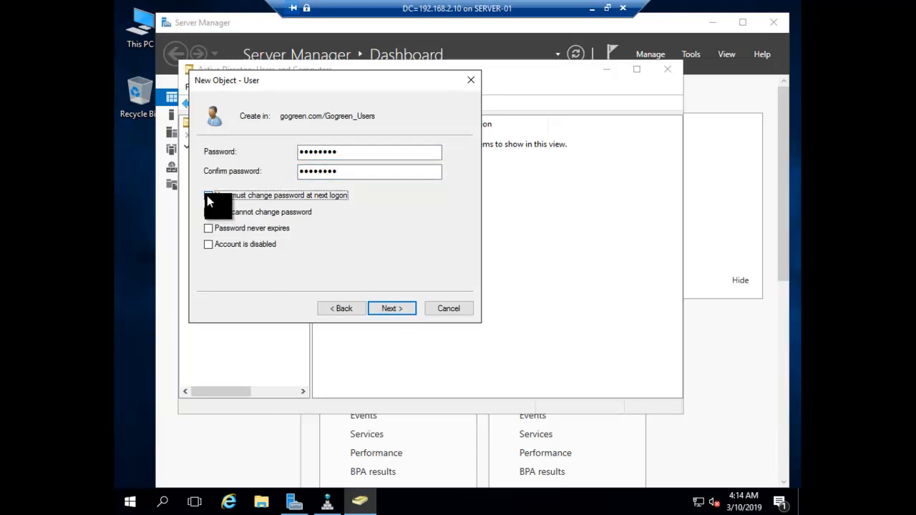
{"action": "left_click", "coordinate": [390, 306]}
{"action": "left_click", "coordinate": [390, 308]}
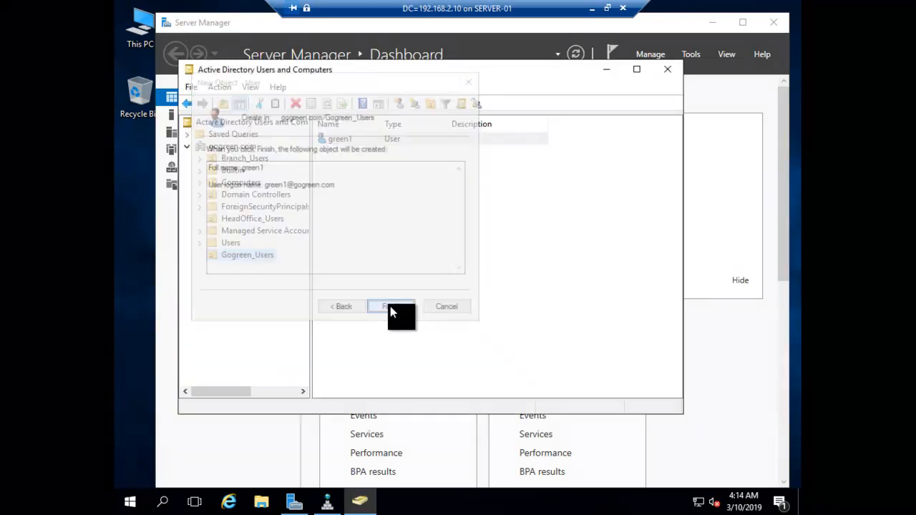
Step: Copy green1 to a new user green2 with logon name green2 and a password
{"action": "right_click", "coordinate": [339, 141]}
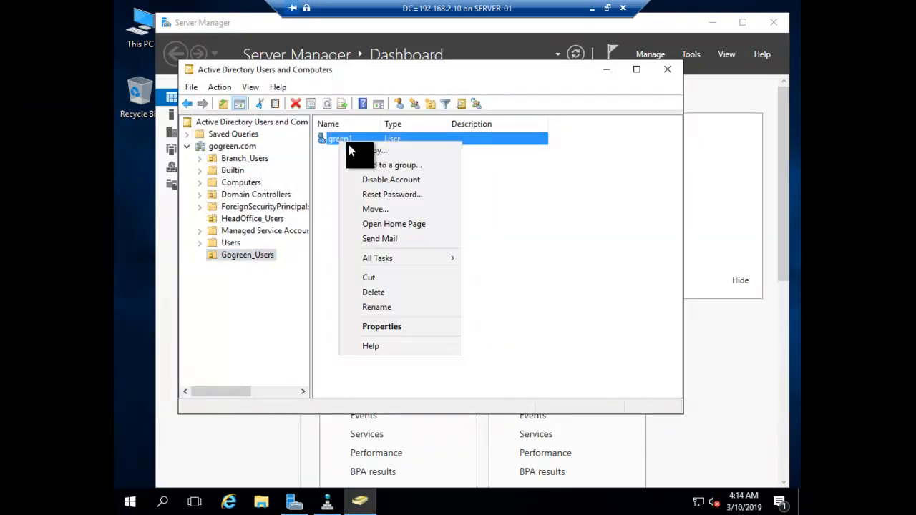
{"action": "left_click", "coordinate": [352, 146]}
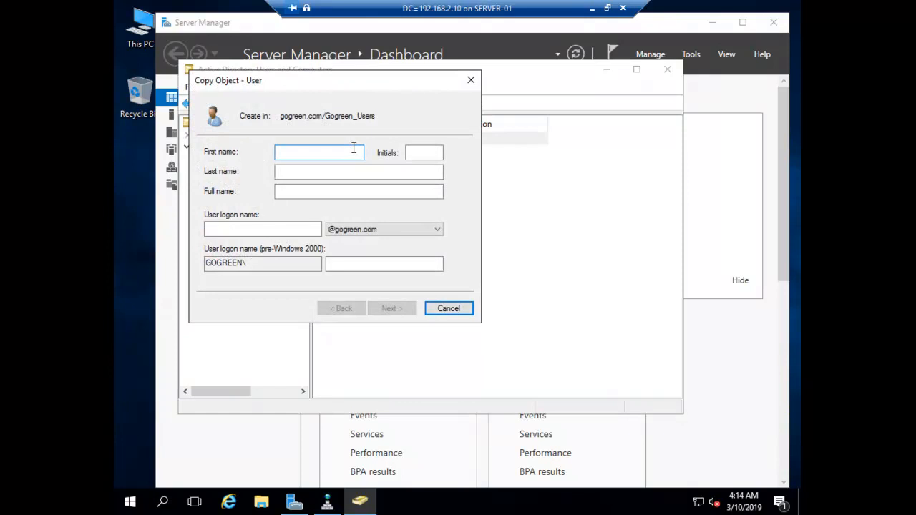
{"action": "type", "text": "green2"}
{"action": "key", "text": "Tab"}
{"action": "key", "text": "Tab"}
{"action": "key", "text": "Tab"}
{"action": "key", "text": "ctrl+c"}
{"action": "key", "text": "Tab"}
{"action": "key", "text": "ctrl+v"}
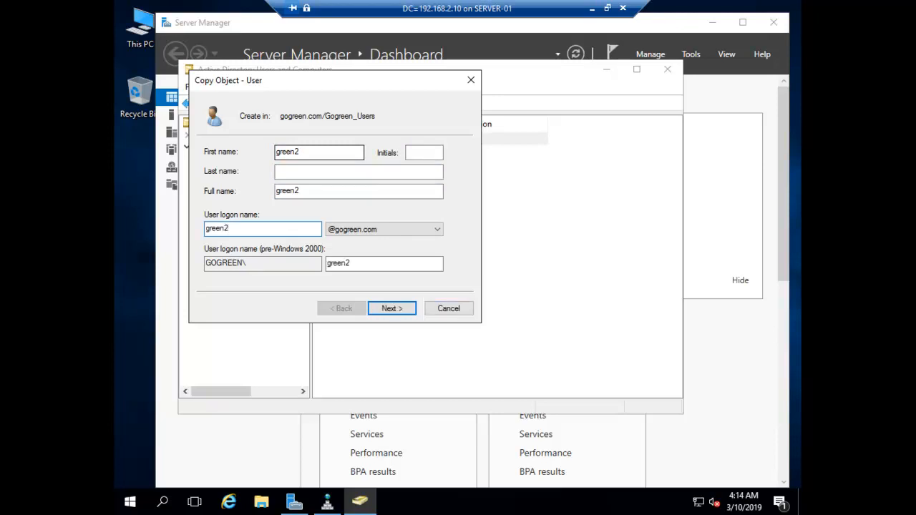
{"action": "key", "text": "Return"}
{"action": "type", "text": "•••"}
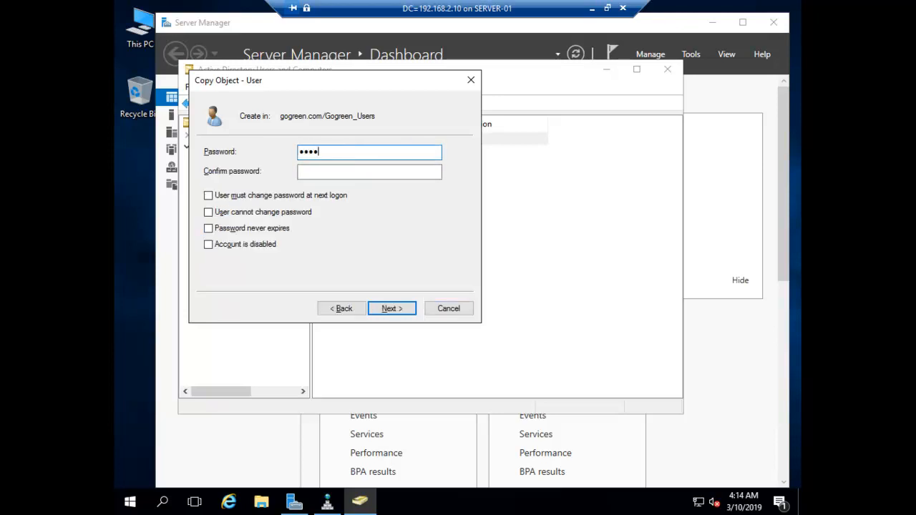
{"action": "key", "text": "Tab"}
{"action": "type", "text": "•"}
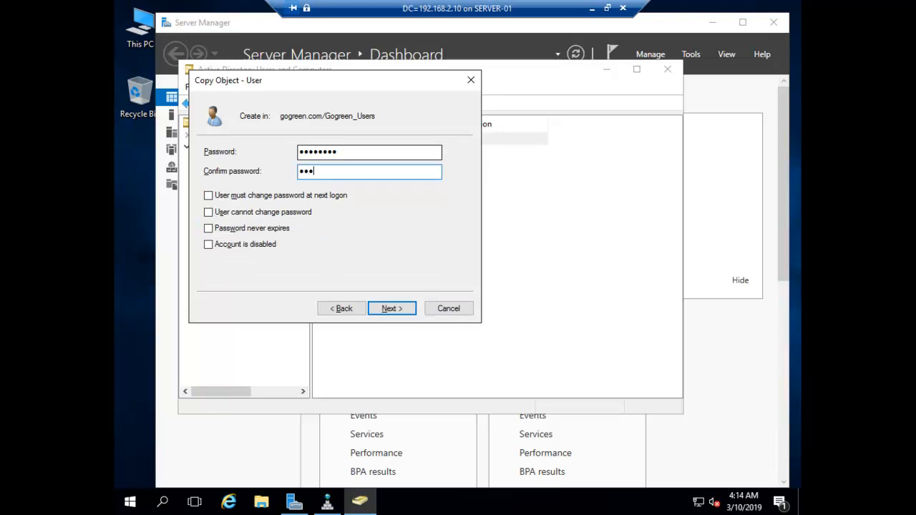
{"action": "type", "text": "•••••••"}
{"action": "key", "text": "Return"}
{"action": "key", "text": "Return"}
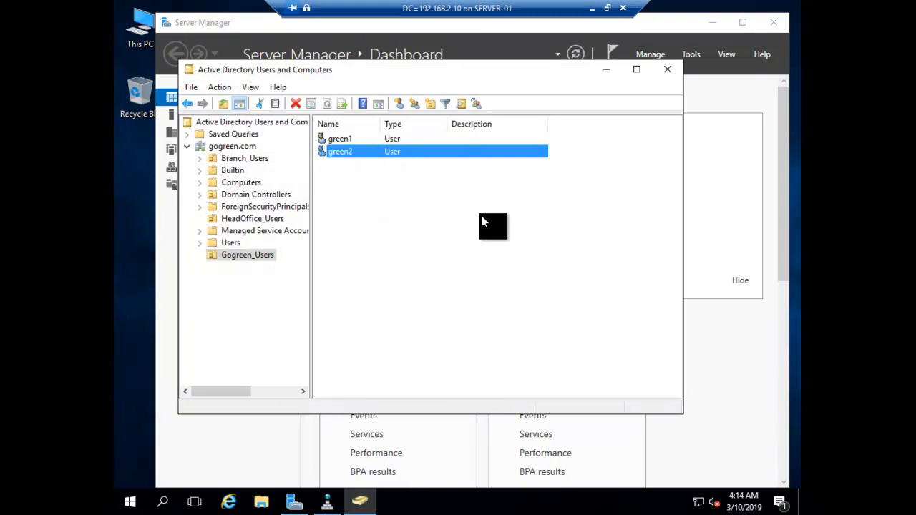
Step: Close Active Directory Users and Computers, minimize Server Manager and set the server session aside
{"action": "left_click", "coordinate": [433, 258]}
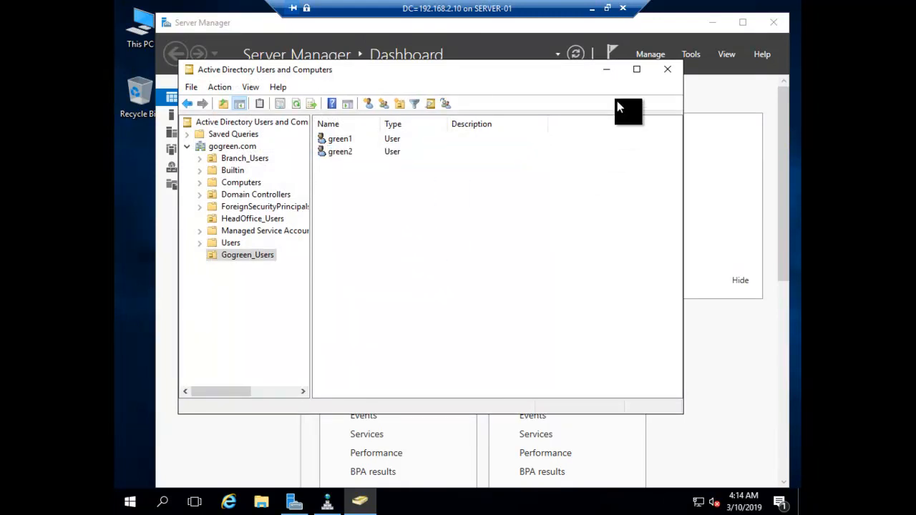
{"action": "left_click", "coordinate": [667, 72]}
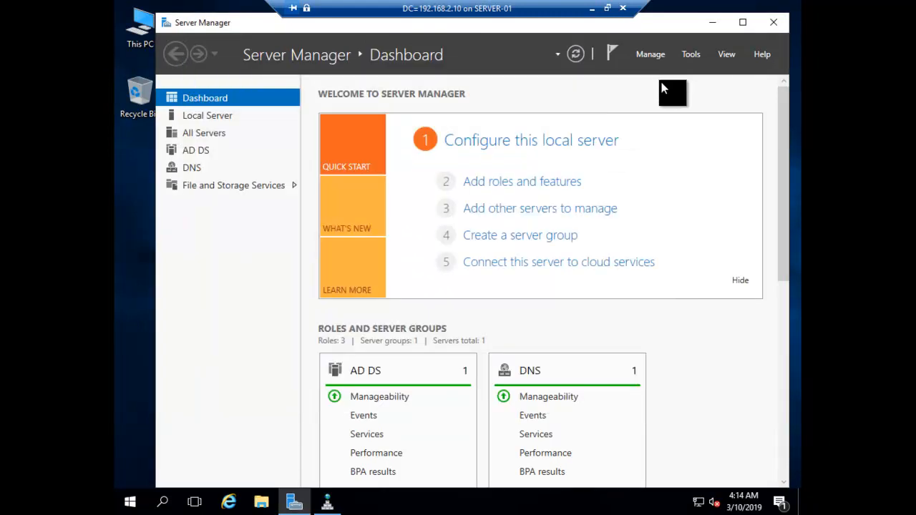
{"action": "left_click", "coordinate": [712, 25]}
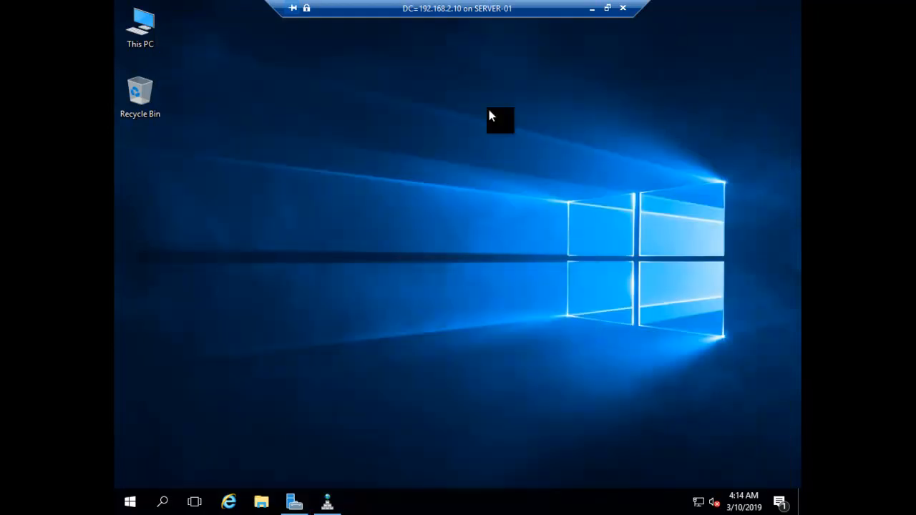
{"action": "left_click", "coordinate": [591, 10]}
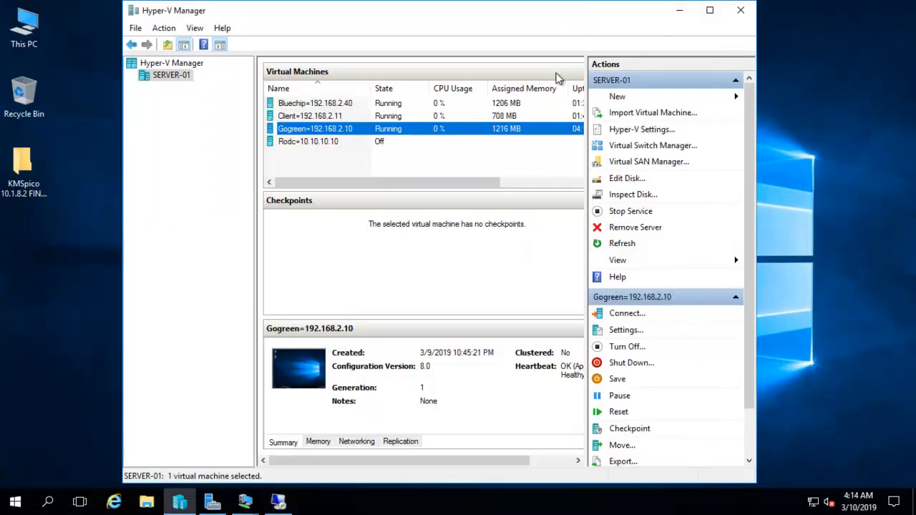
Step: Connect to the Client VM from Hyper-V Manager, skipping the display settings
{"action": "left_click", "coordinate": [302, 118]}
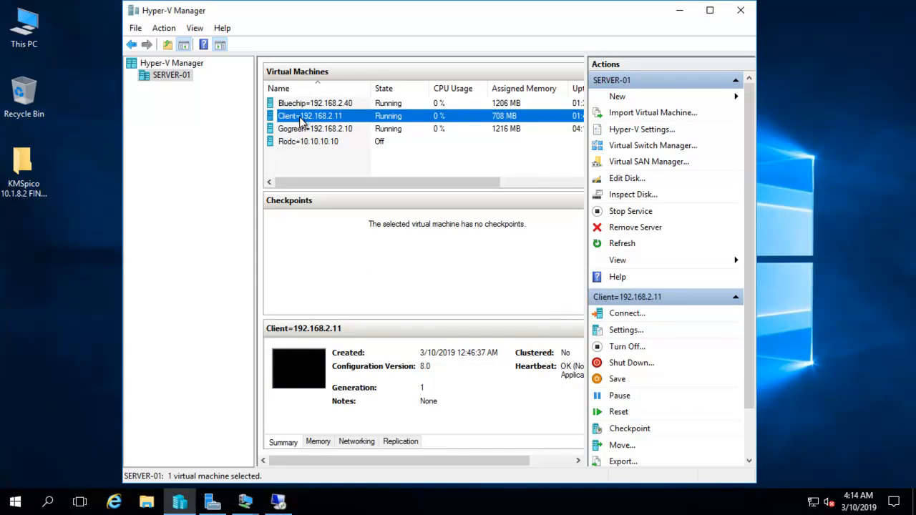
{"action": "right_click", "coordinate": [302, 123]}
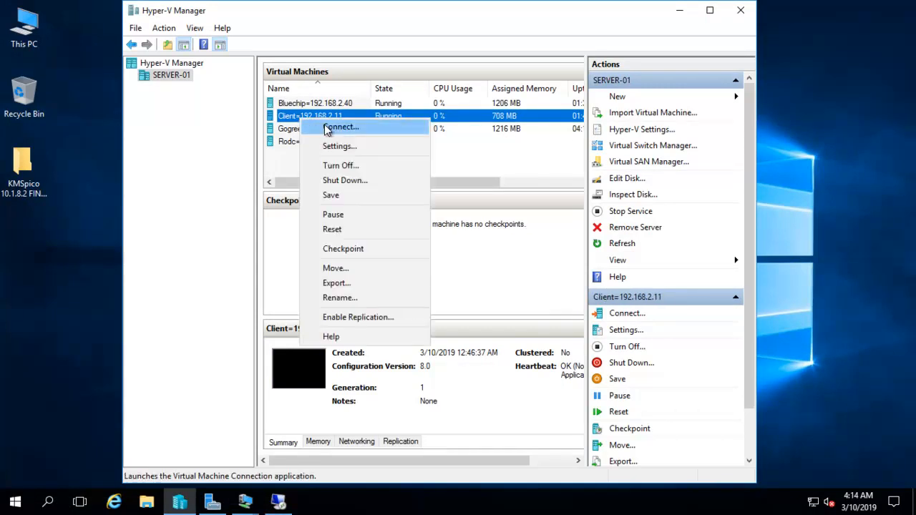
{"action": "left_click", "coordinate": [334, 126]}
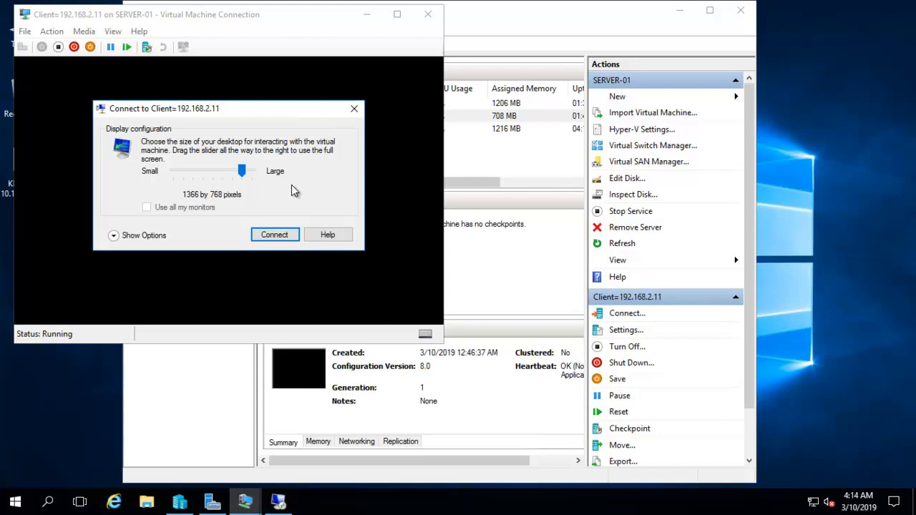
{"action": "left_click", "coordinate": [354, 109]}
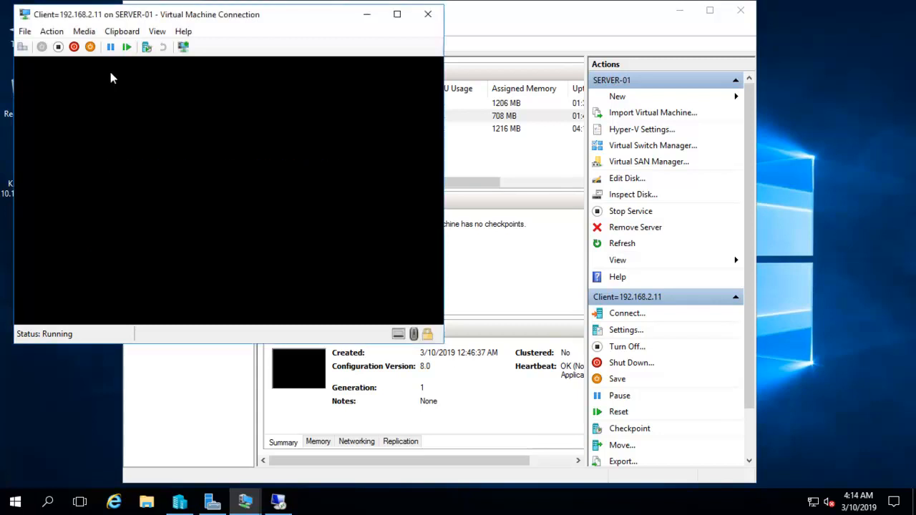
Step: Dismiss the Client VM lock screen and show its sign-in screen in Full Screen Mode
{"action": "left_click", "coordinate": [159, 32]}
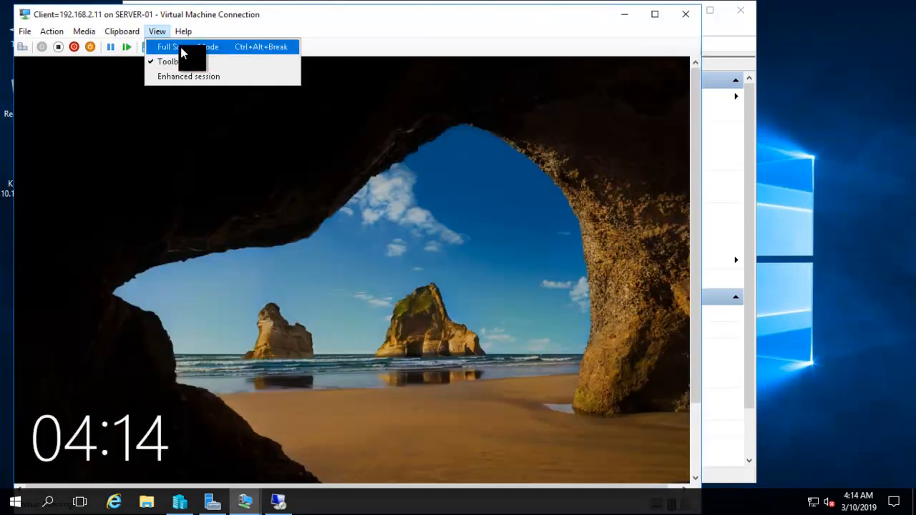
{"action": "left_click", "coordinate": [179, 46]}
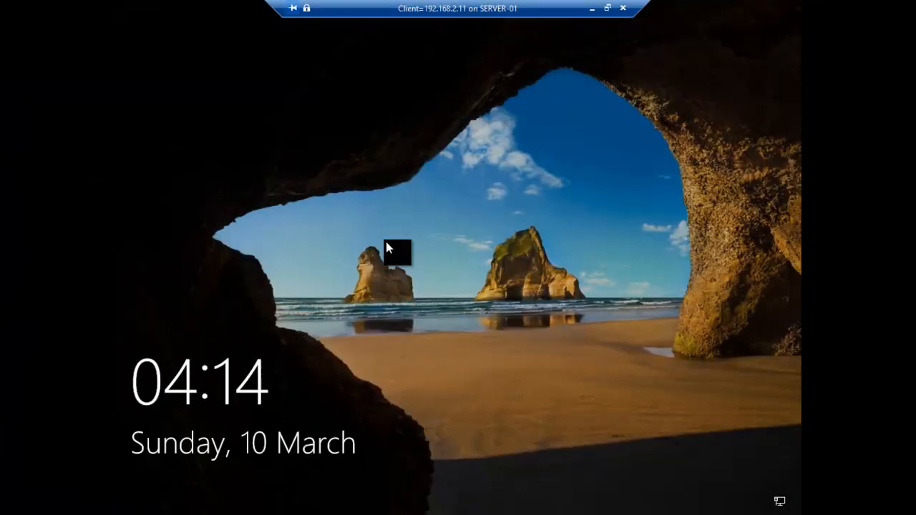
{"action": "left_click", "coordinate": [607, 9]}
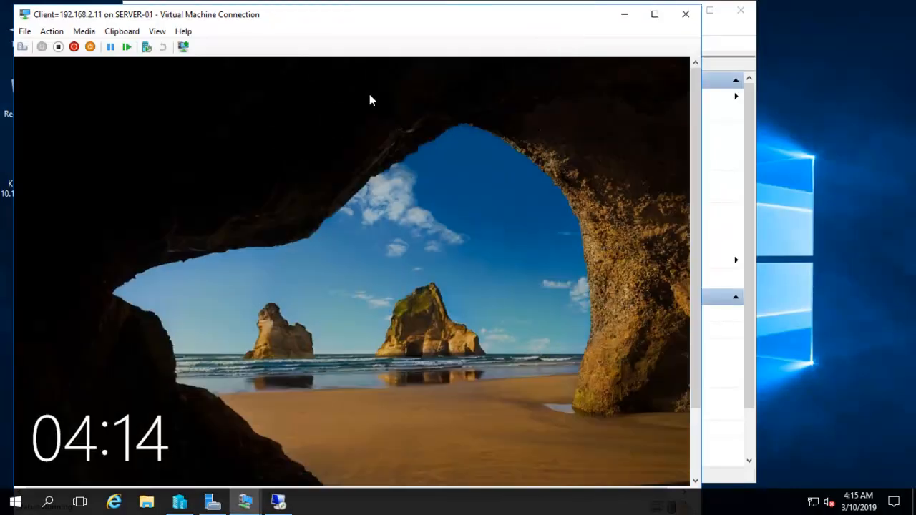
{"action": "left_click", "coordinate": [20, 52]}
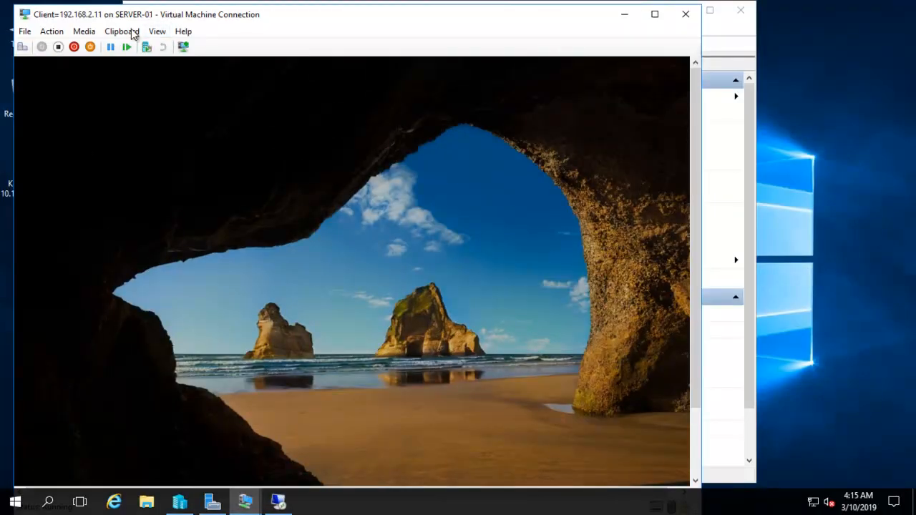
{"action": "left_click", "coordinate": [157, 33]}
{"action": "left_click", "coordinate": [160, 43]}
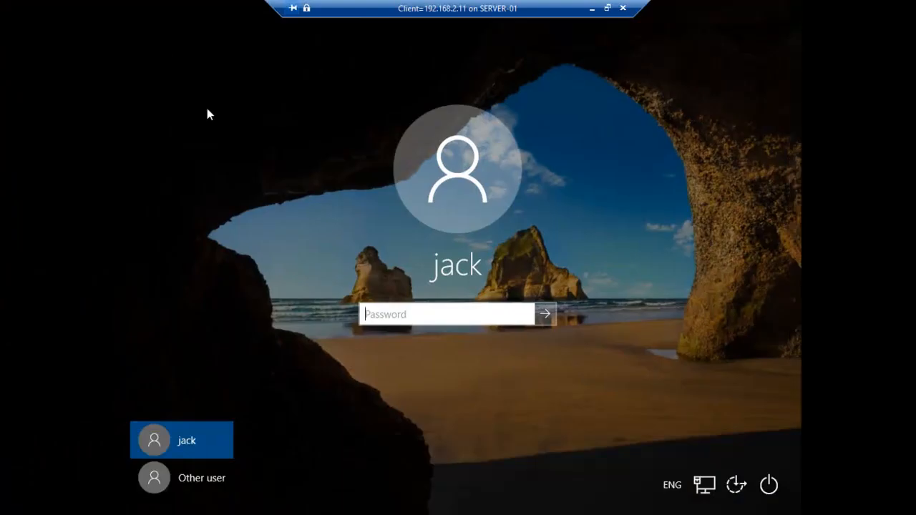
Step: Sign in to the Client VM through Other user as green1 with its password
{"action": "left_click", "coordinate": [204, 480]}
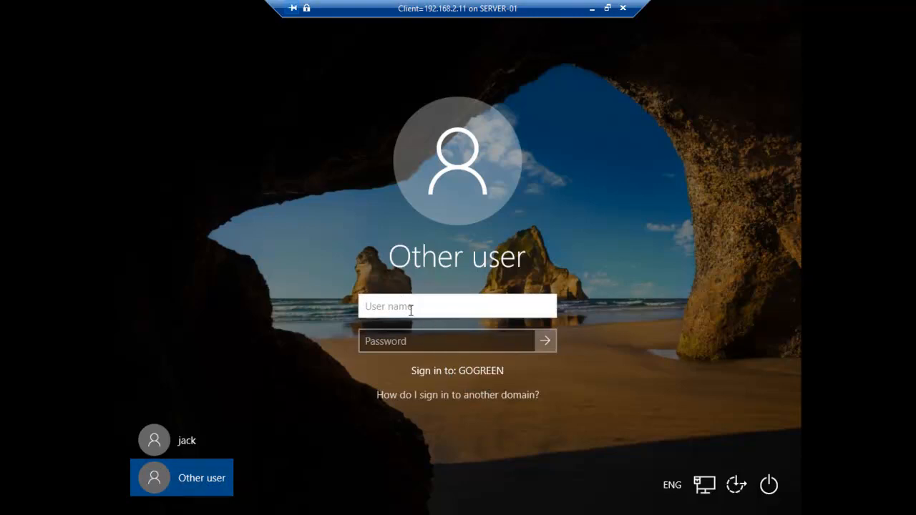
{"action": "type", "text": "go"}
{"action": "type", "text": "reen"}
{"action": "type", "text": "1"}
{"action": "key", "text": "Tab"}
{"action": "type", "text": "•••"}
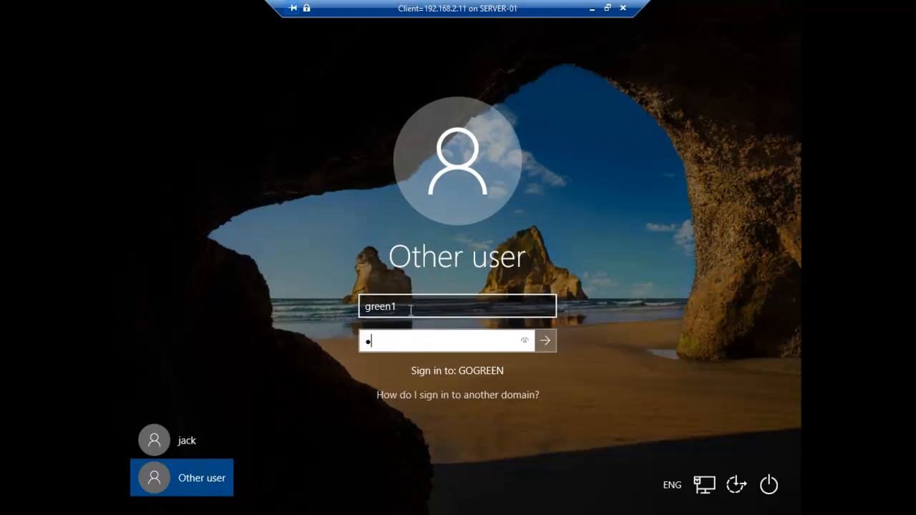
{"action": "type", "text": "•••••"}
{"action": "key", "text": "Return"}
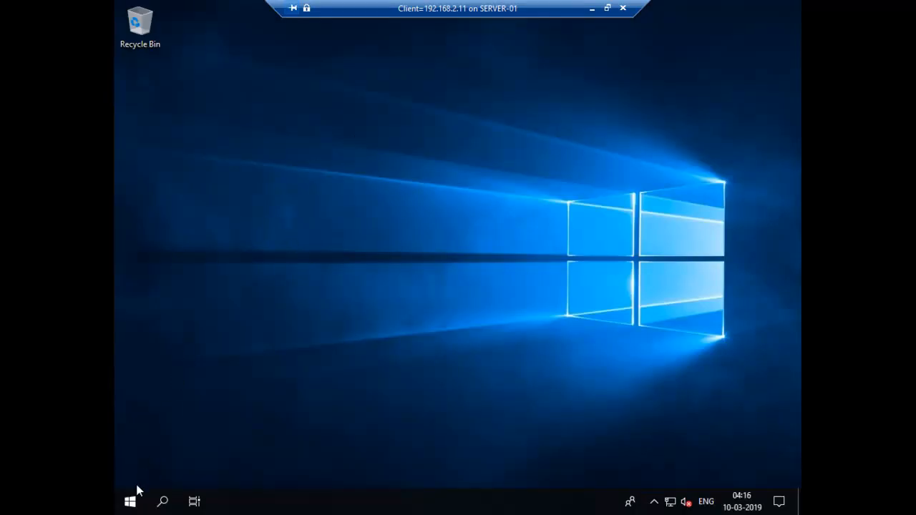
Step: Use Switch user from the Start menu account options to leave green1's session
{"action": "left_click", "coordinate": [131, 501]}
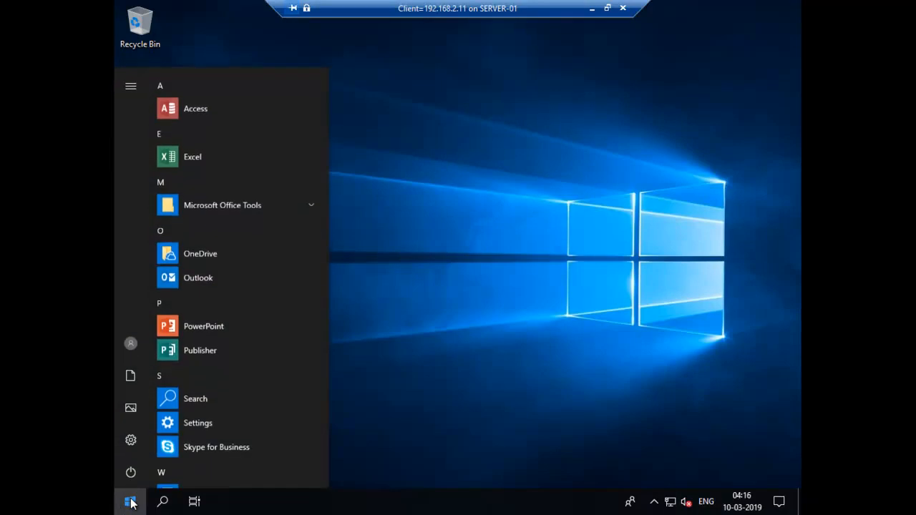
{"action": "left_click", "coordinate": [131, 501]}
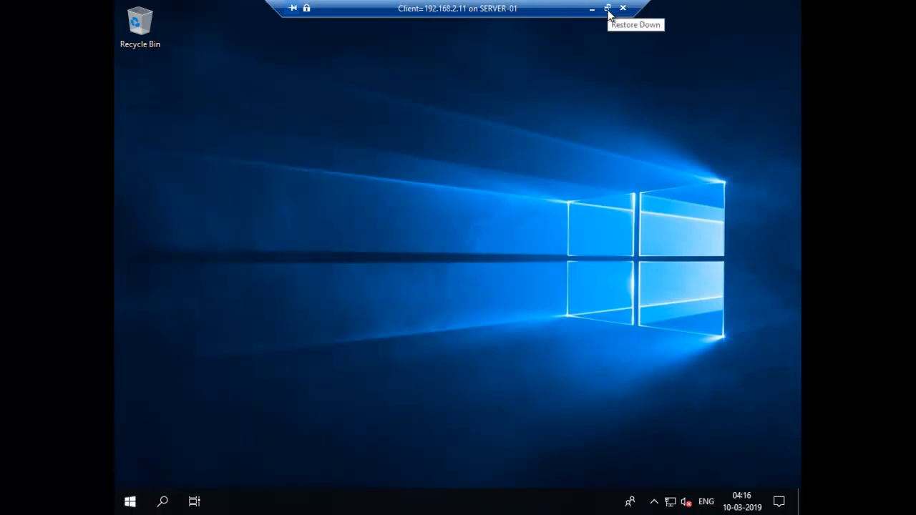
{"action": "left_click", "coordinate": [607, 10]}
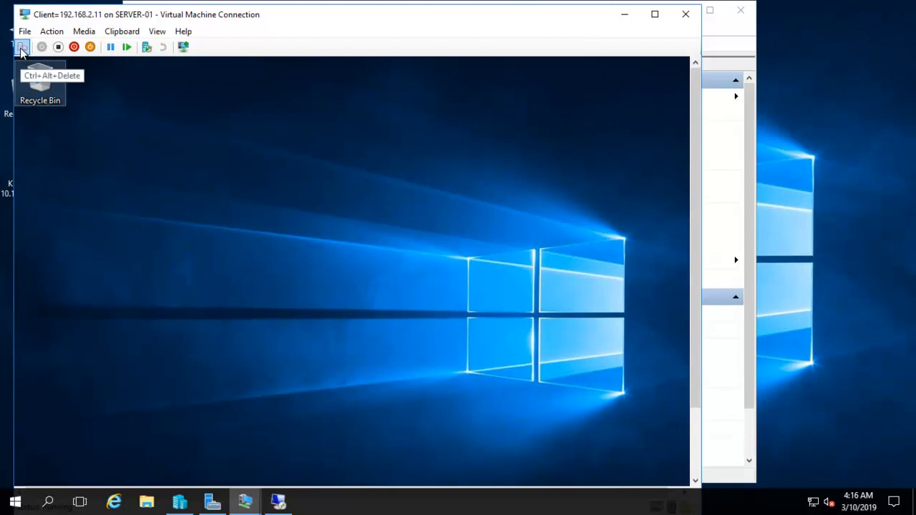
{"action": "left_click", "coordinate": [159, 31]}
{"action": "left_click", "coordinate": [168, 46]}
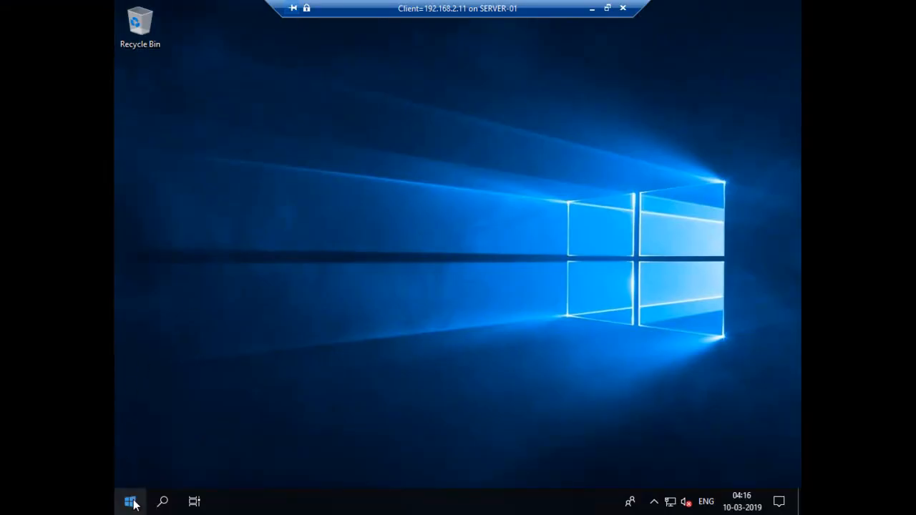
{"action": "left_click", "coordinate": [132, 501]}
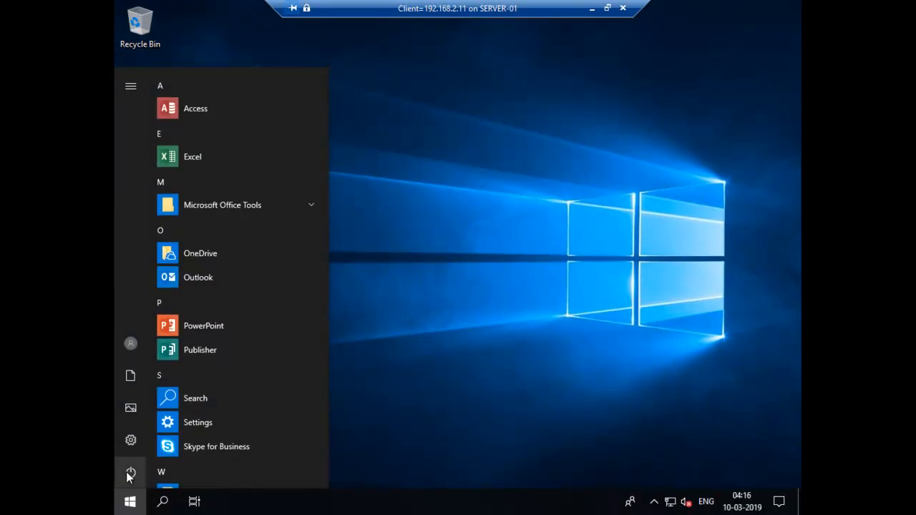
{"action": "left_click", "coordinate": [130, 475]}
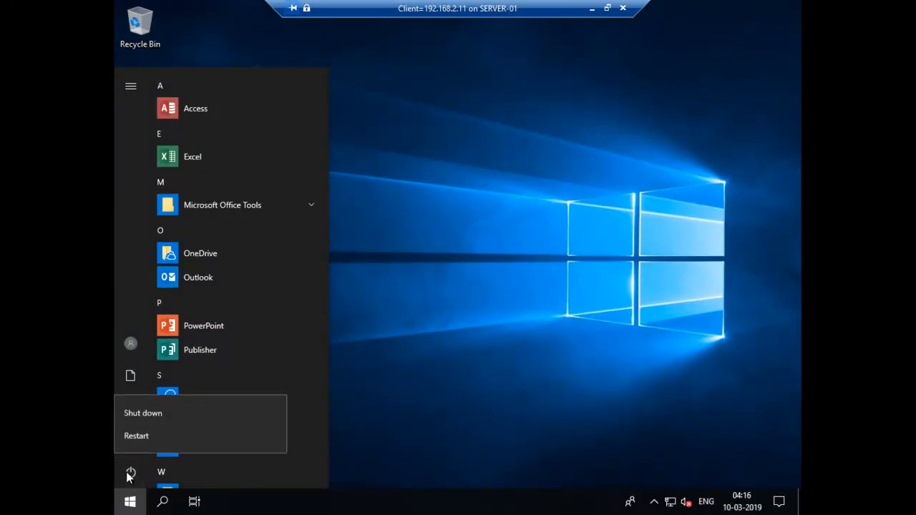
{"action": "left_click", "coordinate": [135, 344]}
{"action": "left_click", "coordinate": [135, 348]}
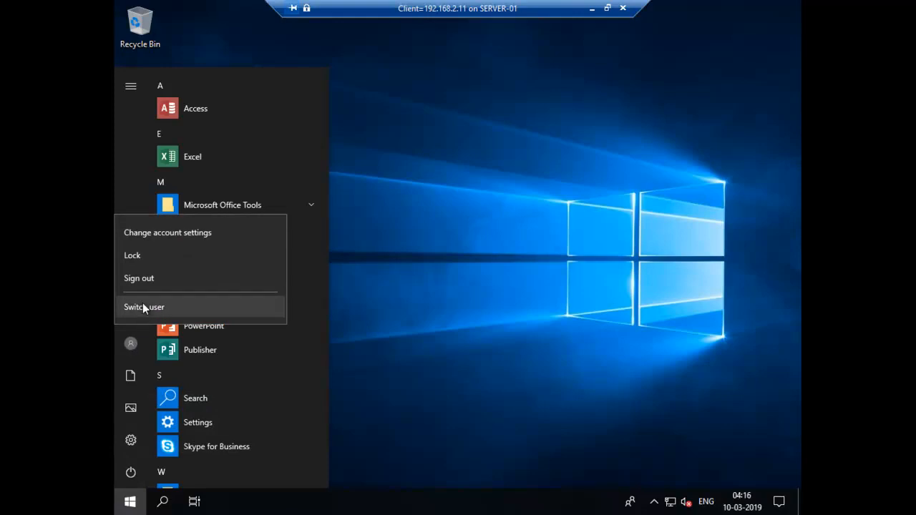
{"action": "left_click", "coordinate": [143, 278]}
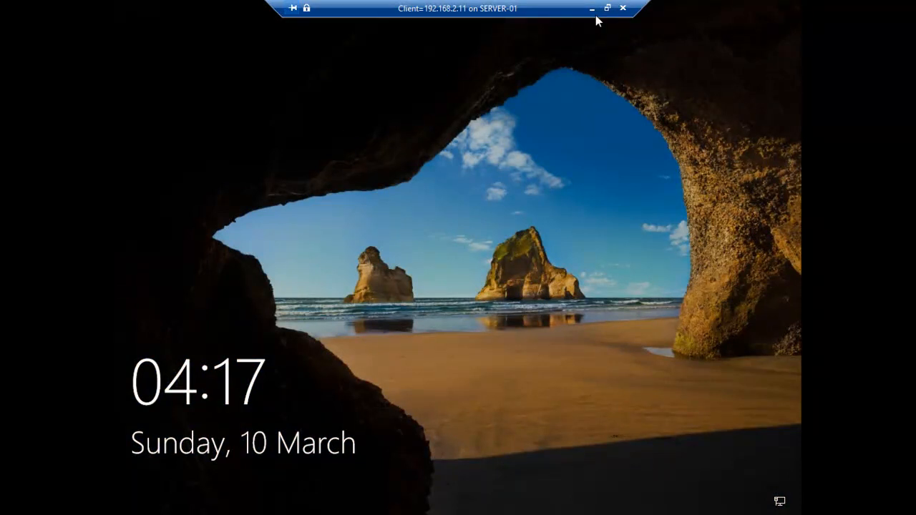
Step: Dismiss the lock screen and return the Client VM sign-in screen to full screen
{"action": "left_click", "coordinate": [608, 8]}
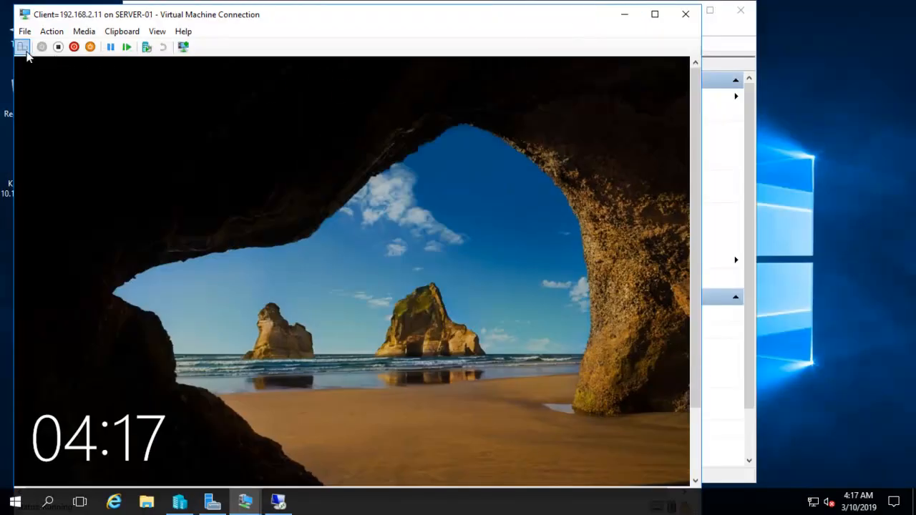
{"action": "left_click", "coordinate": [22, 46]}
{"action": "left_click", "coordinate": [157, 32]}
{"action": "left_click", "coordinate": [164, 46]}
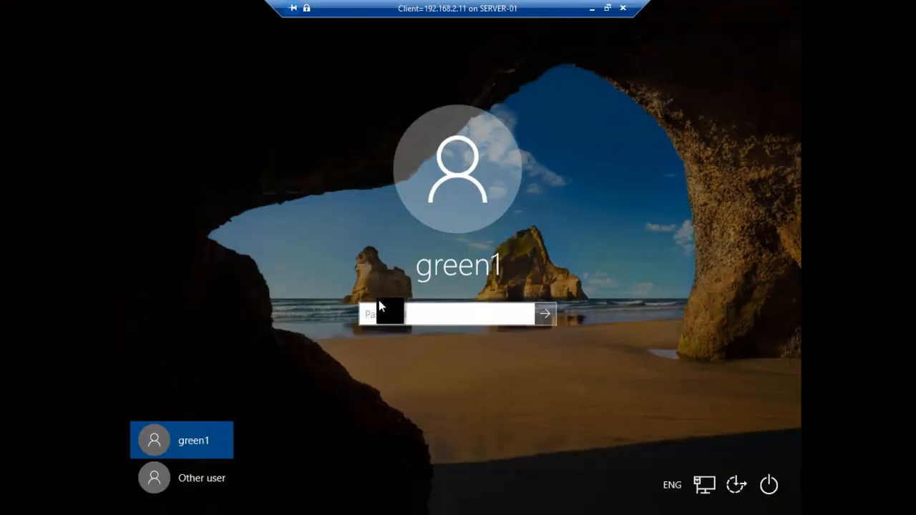
Step: Sign in via Other user as bluechip\blue1 with its password
{"action": "left_click", "coordinate": [188, 485]}
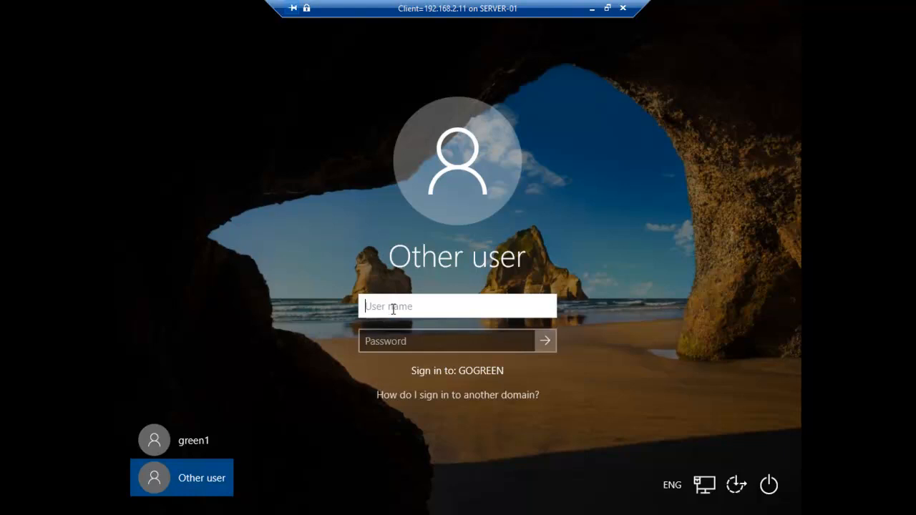
{"action": "type", "text": "bluechip\\"}
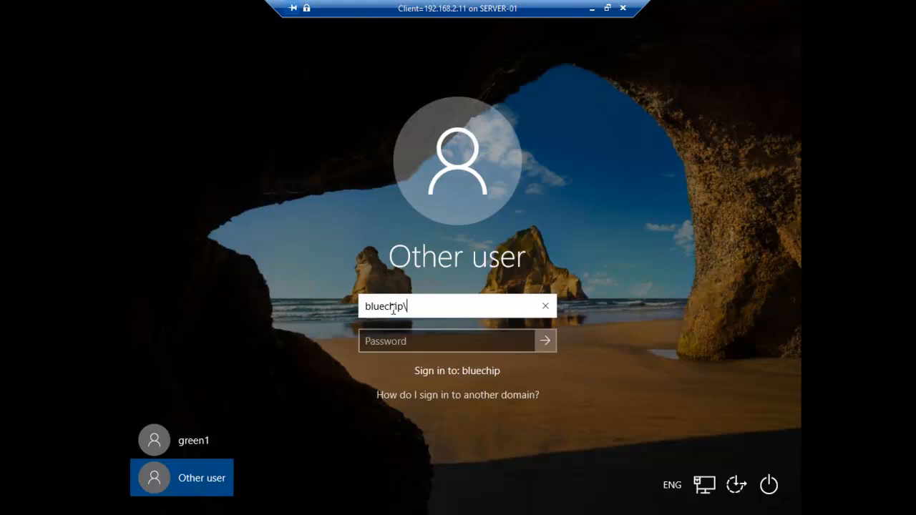
{"action": "type", "text": "blue1"}
{"action": "key", "text": "Tab"}
{"action": "type", "text": "********"}
{"action": "key", "text": "Return"}
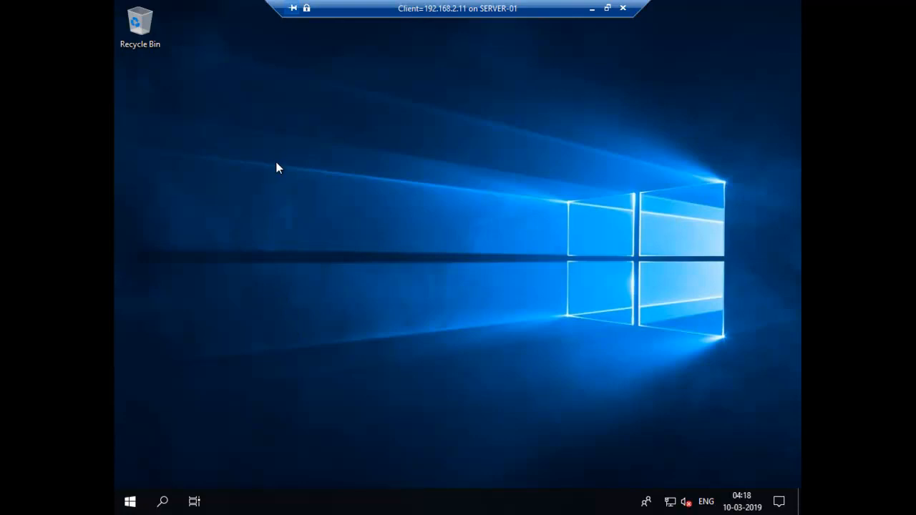
Step: Minimize the Client VM and connect to the clinet2 VM from the other server's session
{"action": "left_click", "coordinate": [592, 10]}
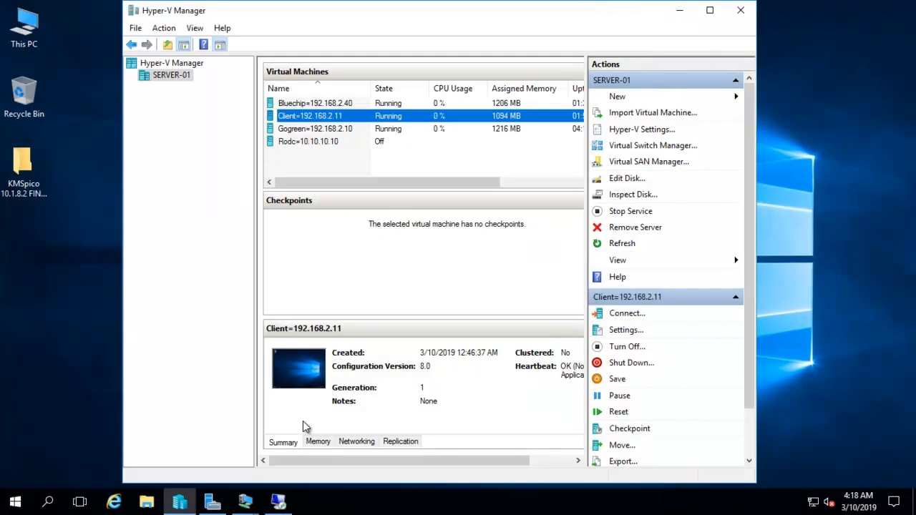
{"action": "left_click", "coordinate": [279, 503]}
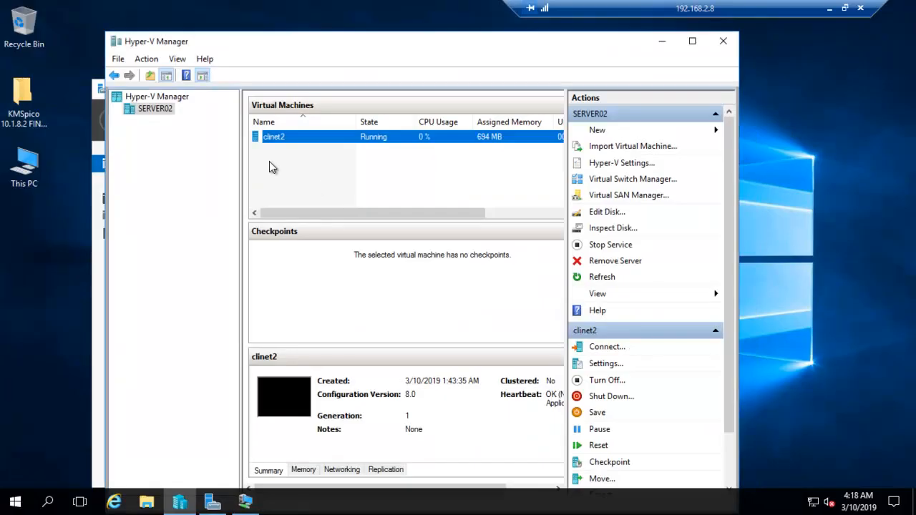
{"action": "right_click", "coordinate": [271, 137]}
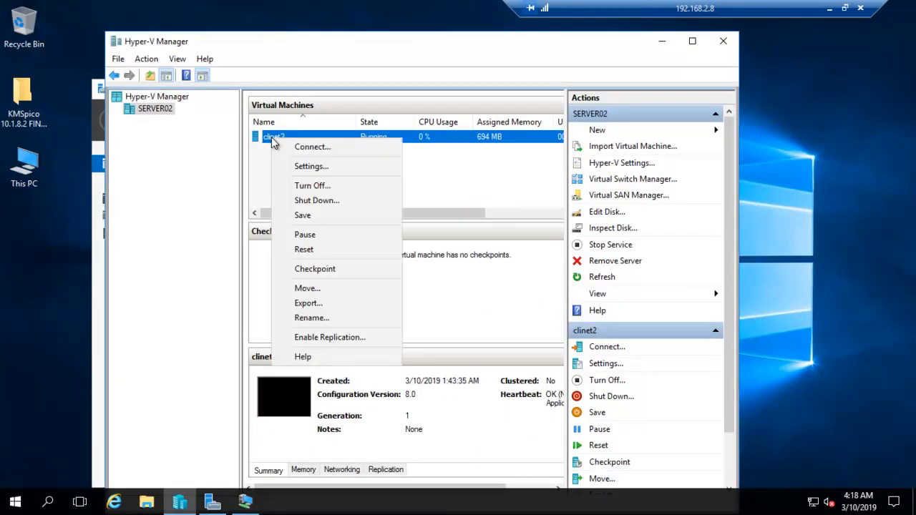
{"action": "left_click", "coordinate": [310, 151]}
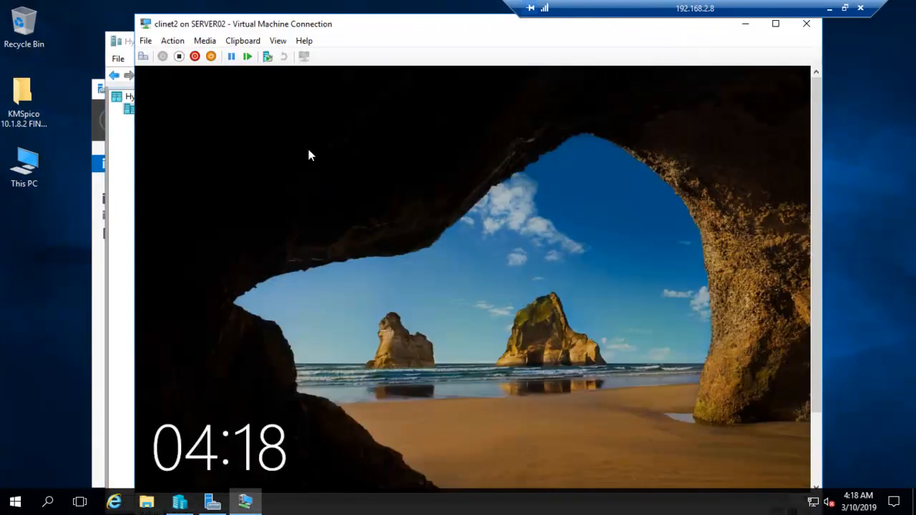
Step: Dismiss the clinet2 lock screen, choose Other user, and switch to full screen
{"action": "left_click", "coordinate": [144, 56]}
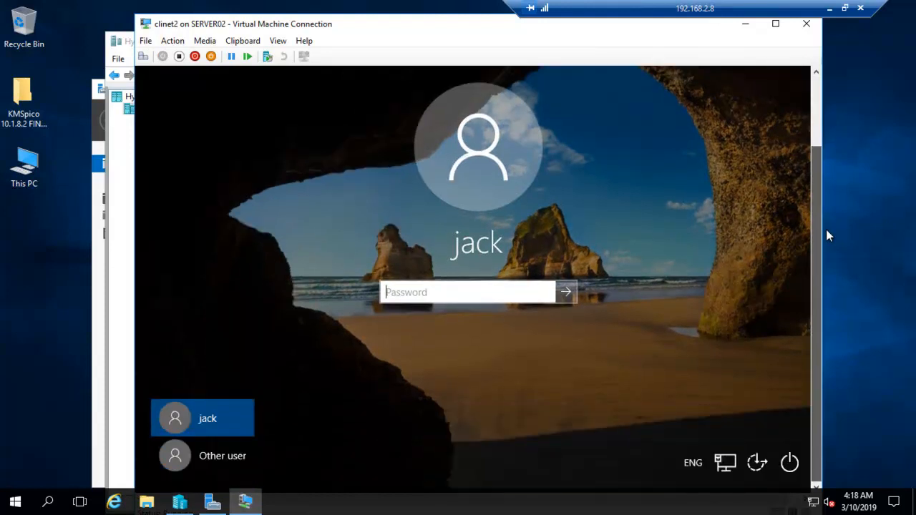
{"action": "left_click", "coordinate": [214, 455]}
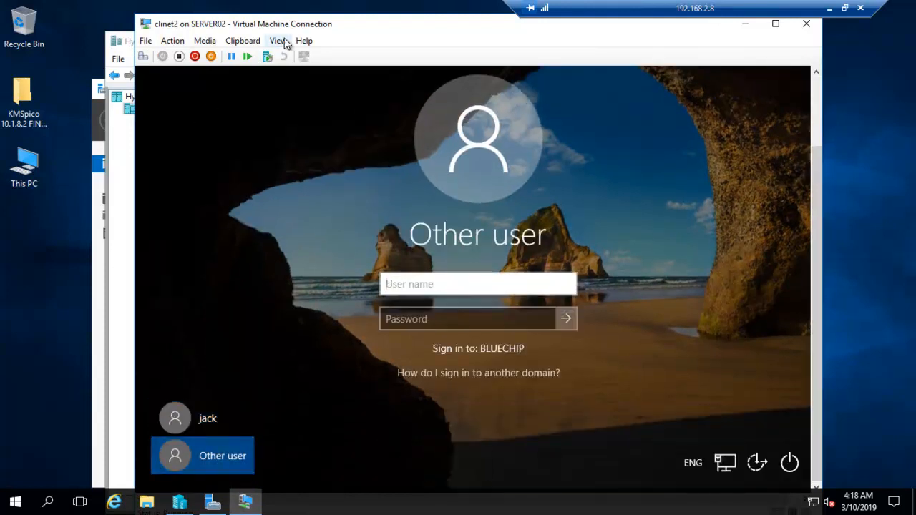
{"action": "left_click", "coordinate": [277, 42]}
{"action": "left_click", "coordinate": [281, 60]}
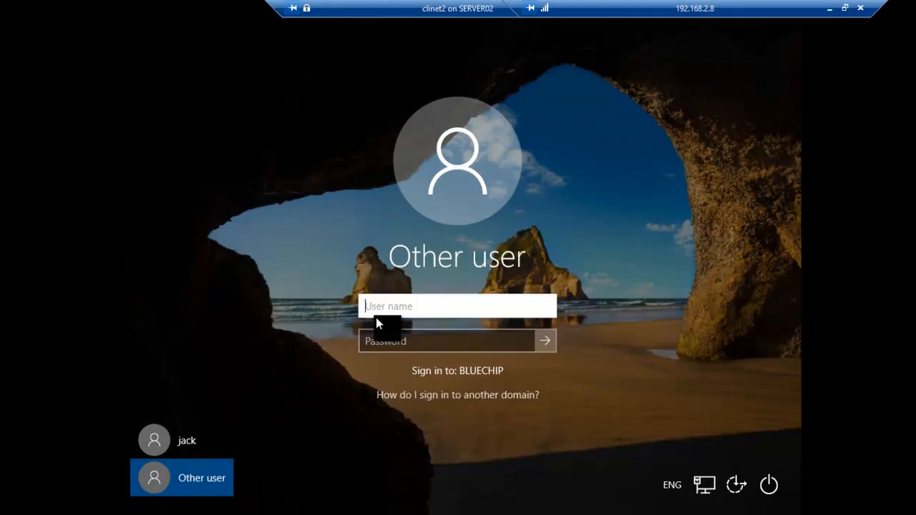
Step: Sign in on clinet2 as gogreen\green1 with the user's password
{"action": "type", "text": "gogreen\\"}
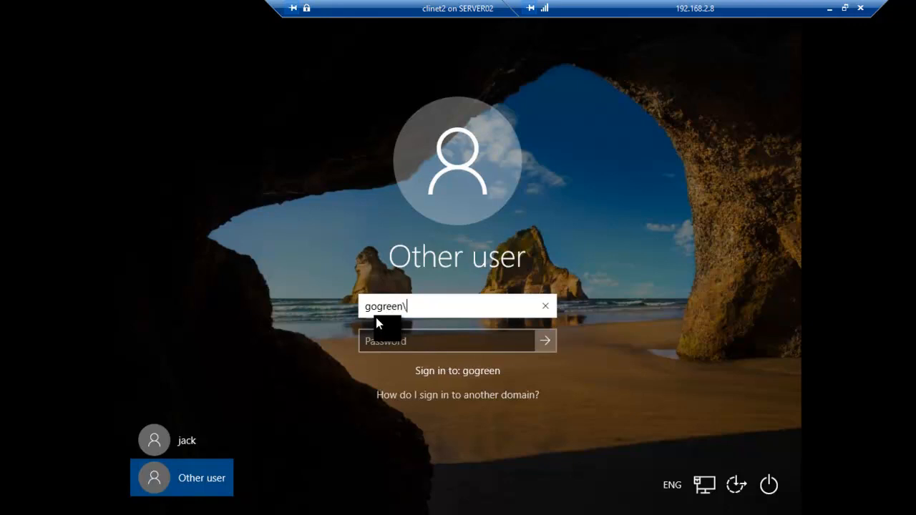
{"action": "type", "text": "green1"}
{"action": "key", "text": "Tab"}
{"action": "type", "text": "P@ssw0rd"}
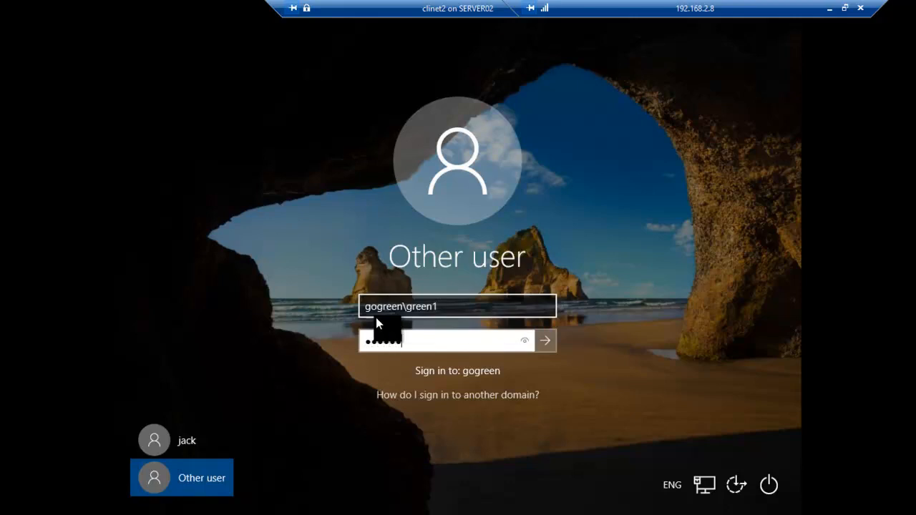
{"action": "key", "text": "Return"}
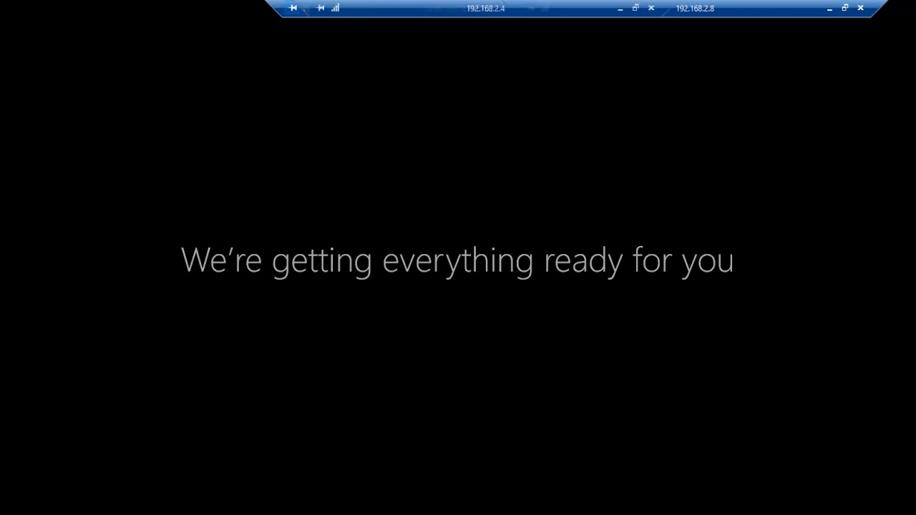
Step: Minimize the 192.168.2.8 session and select the Gogreen VM in Hyper-V Manager
{"action": "left_click", "coordinate": [828, 9]}
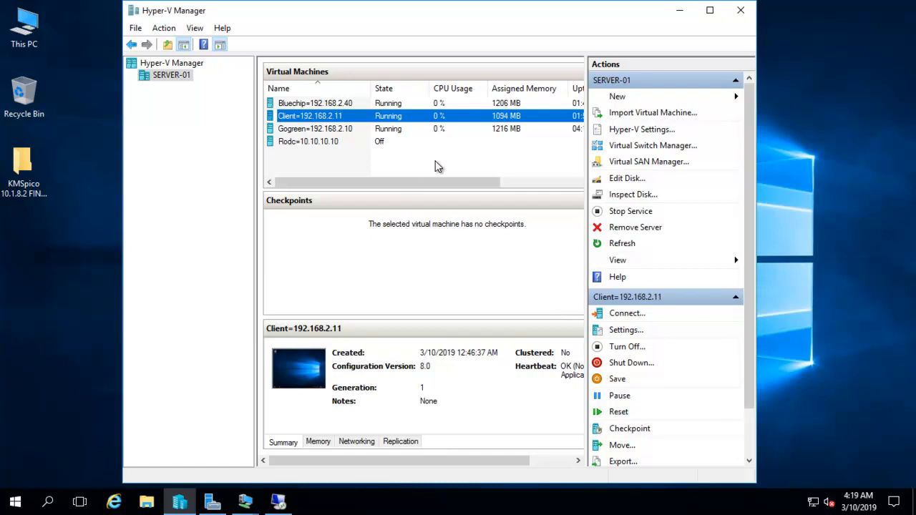
{"action": "left_click", "coordinate": [377, 133]}
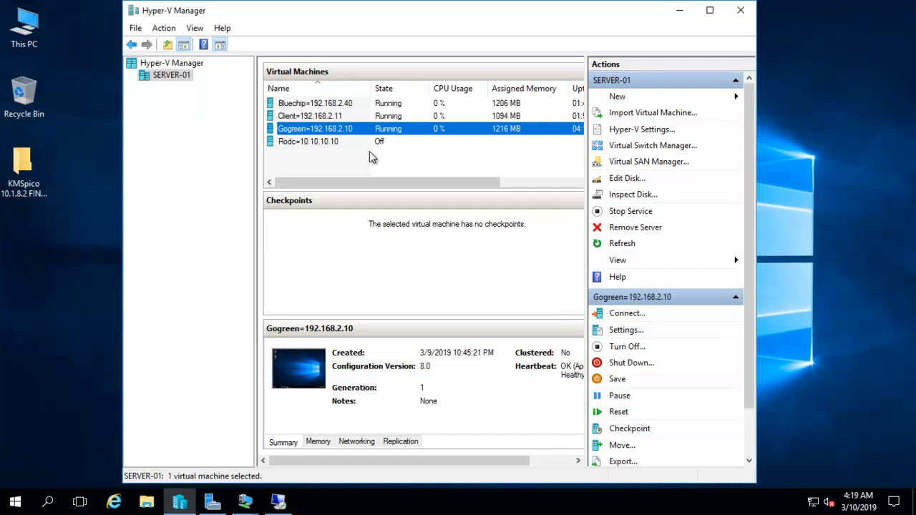
{"action": "mouse_move", "coordinate": [492, 6]}
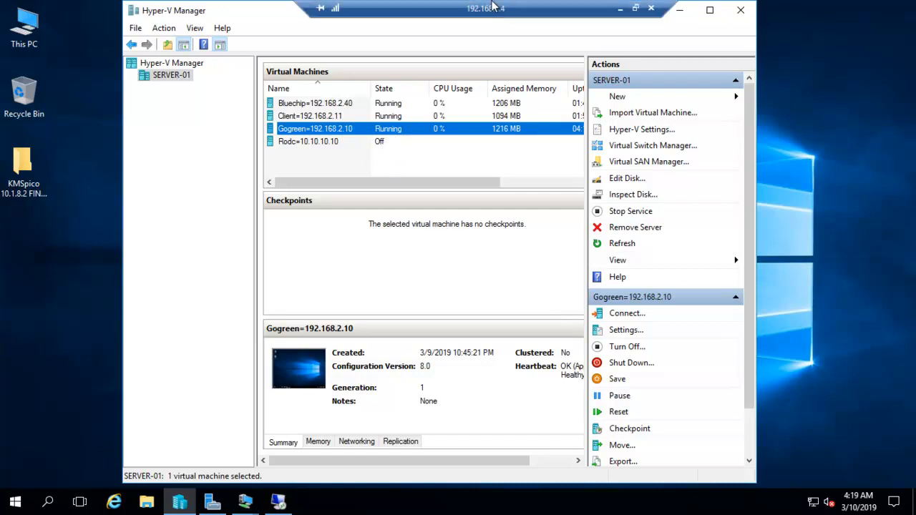